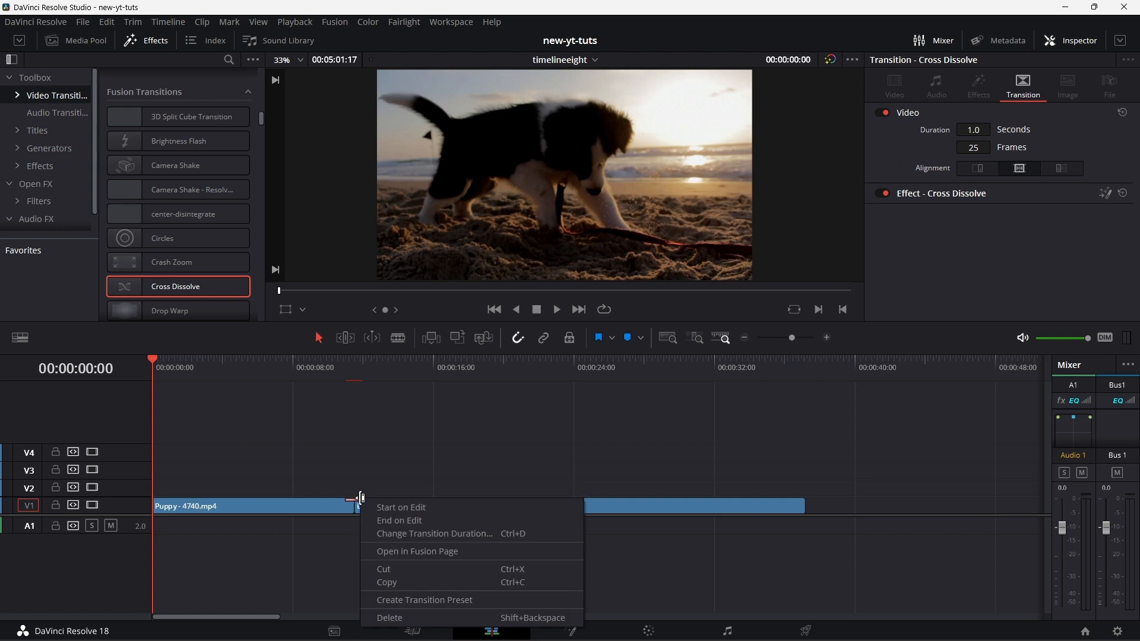
Step: Open the cross dissolve between the two clips in Fusion, and delete its dissolve node and the MediaIn1 to MediaOut1 connection
click(429, 547)
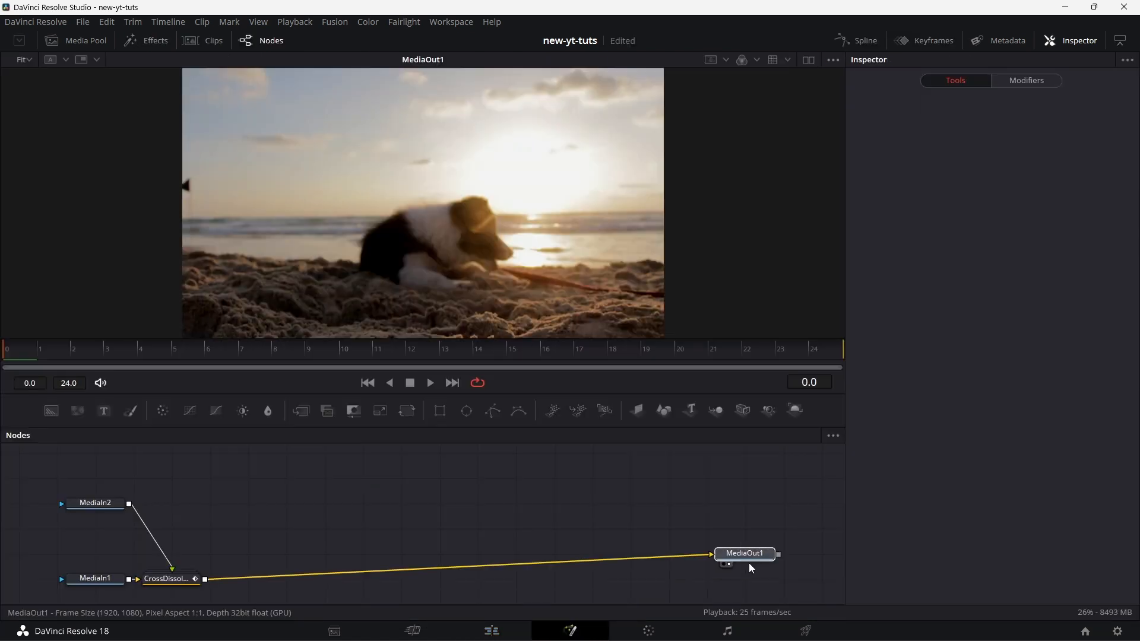
drag(749, 563, 788, 587)
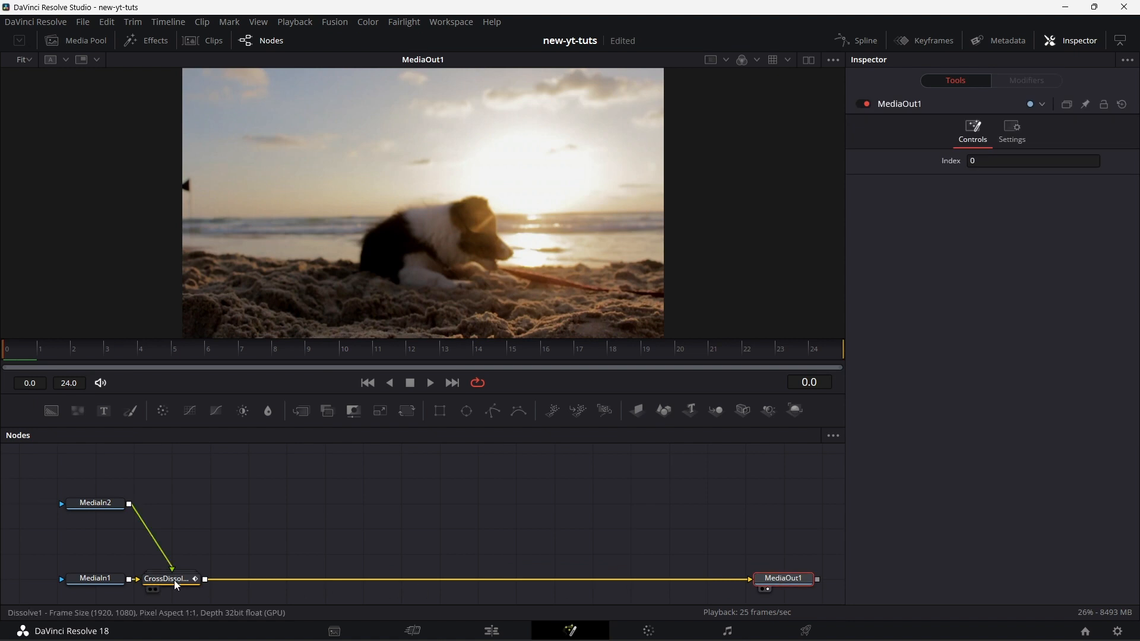
click(177, 582)
key(Delete)
click(177, 575)
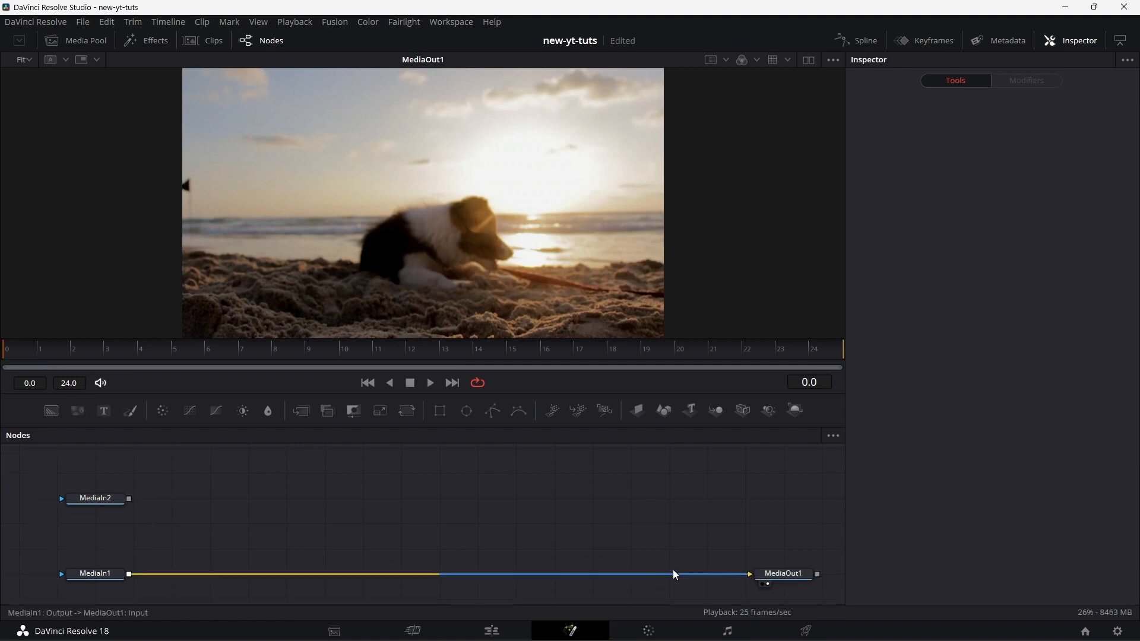
key(Delete)
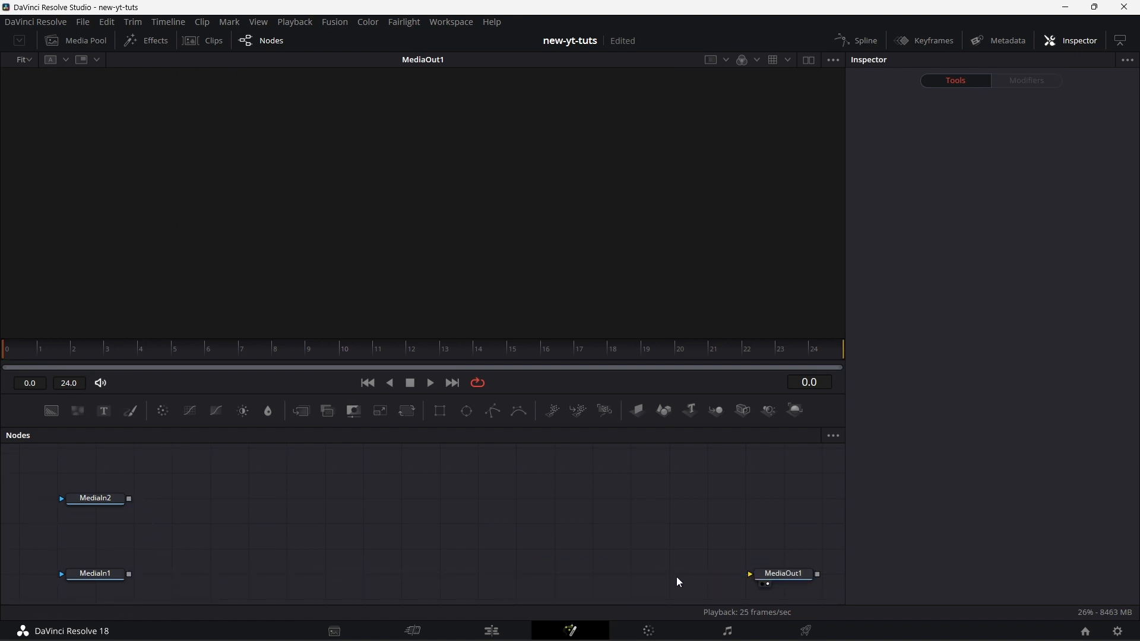
Step: Add a Crop node connected to the output of MediaIn1
click(113, 579)
key(ctrl+space)
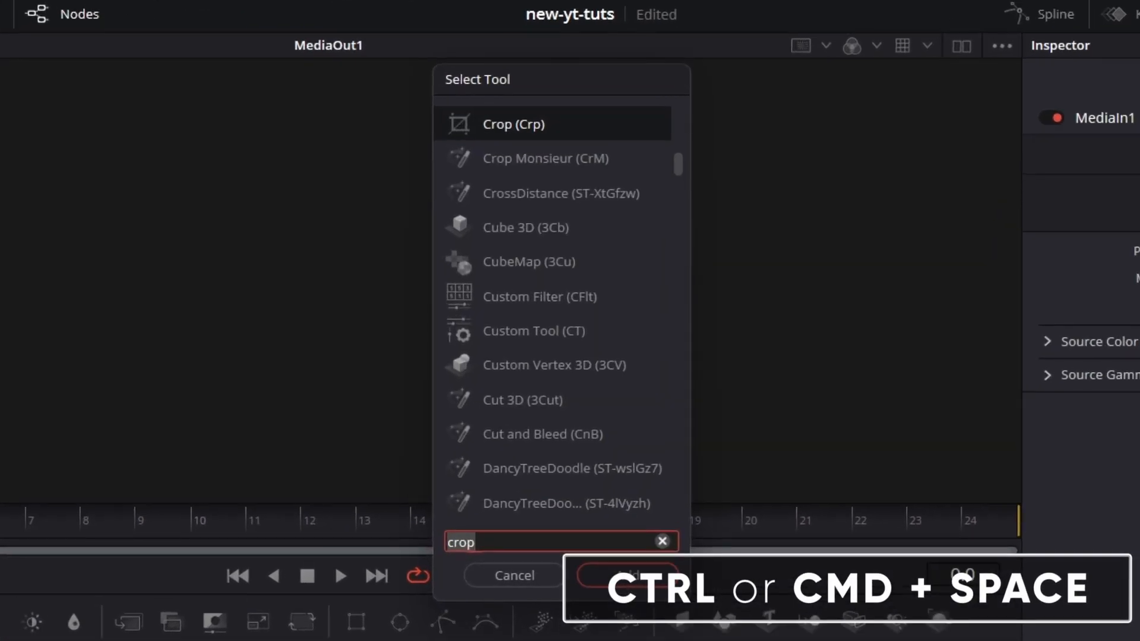
text(crop)
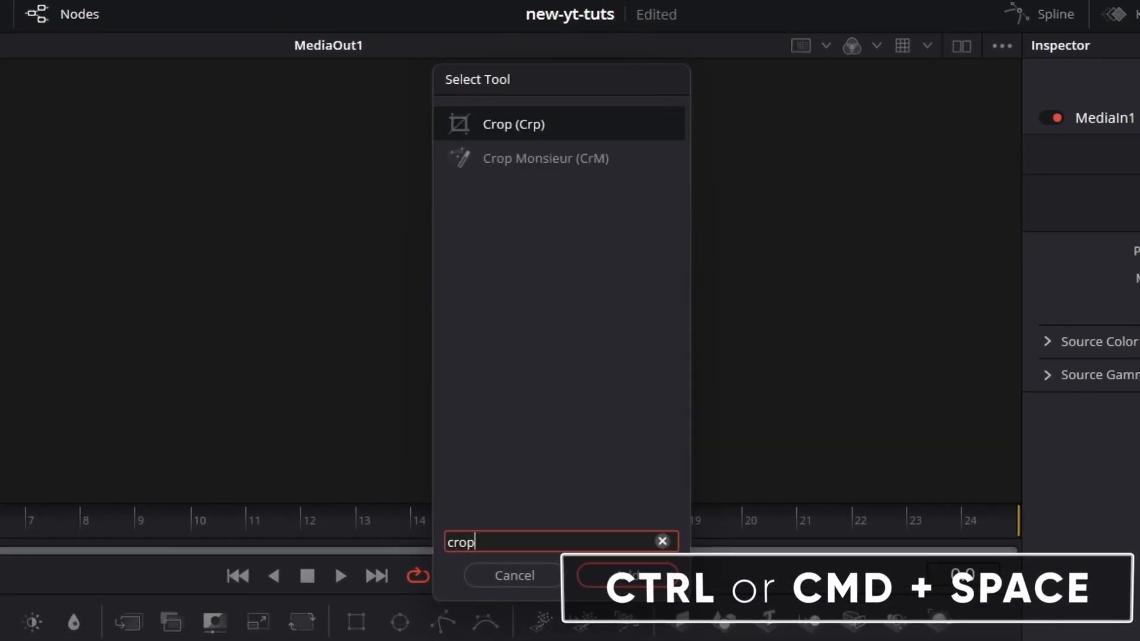
key(Return)
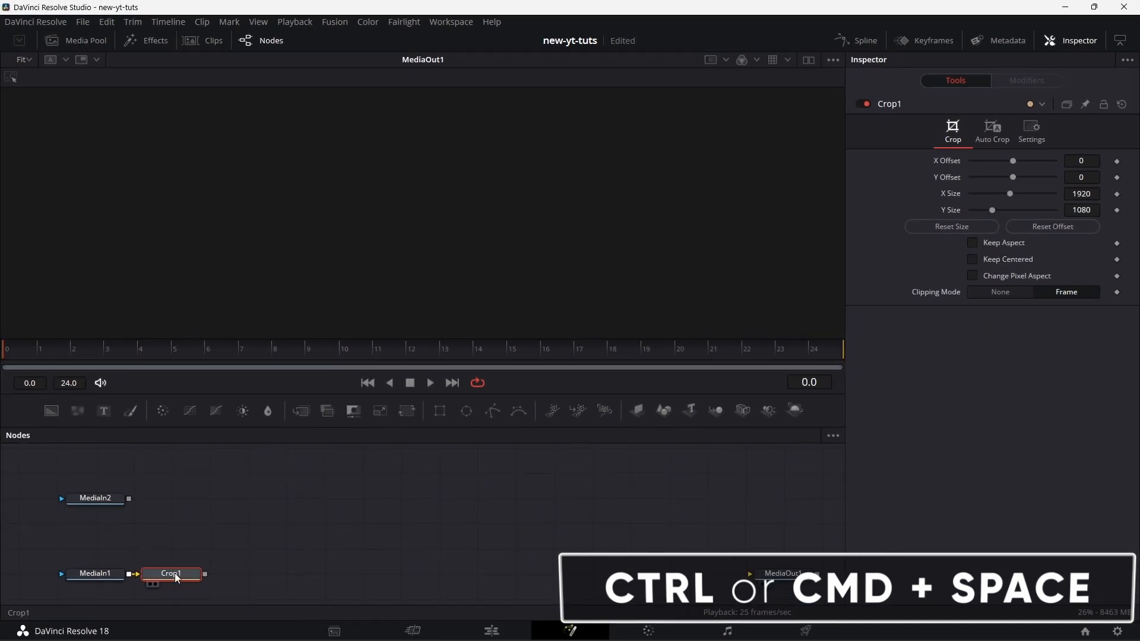
Step: Run Auto Crop on the Crop1 node and move the node a little farther from MediaIn1
click(985, 135)
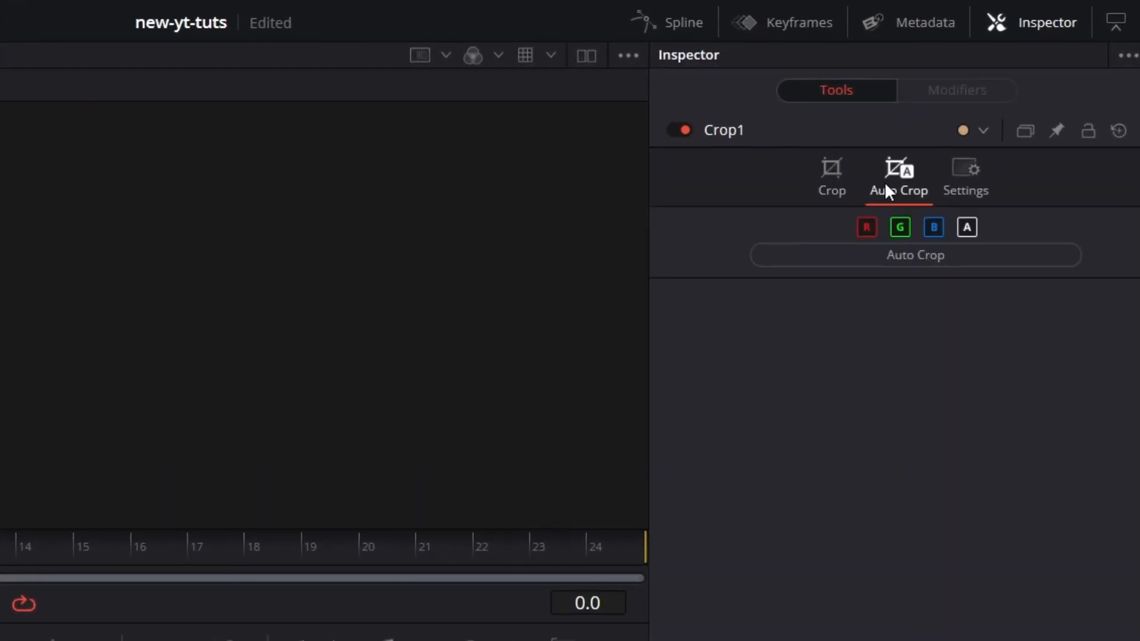
click(928, 256)
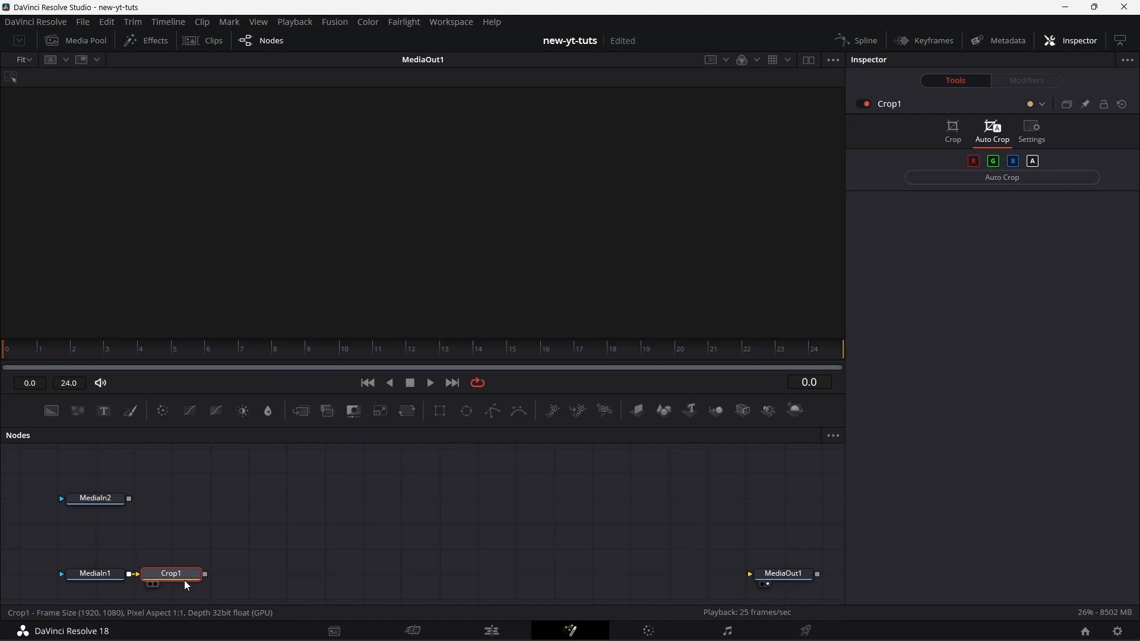
drag(181, 578, 215, 577)
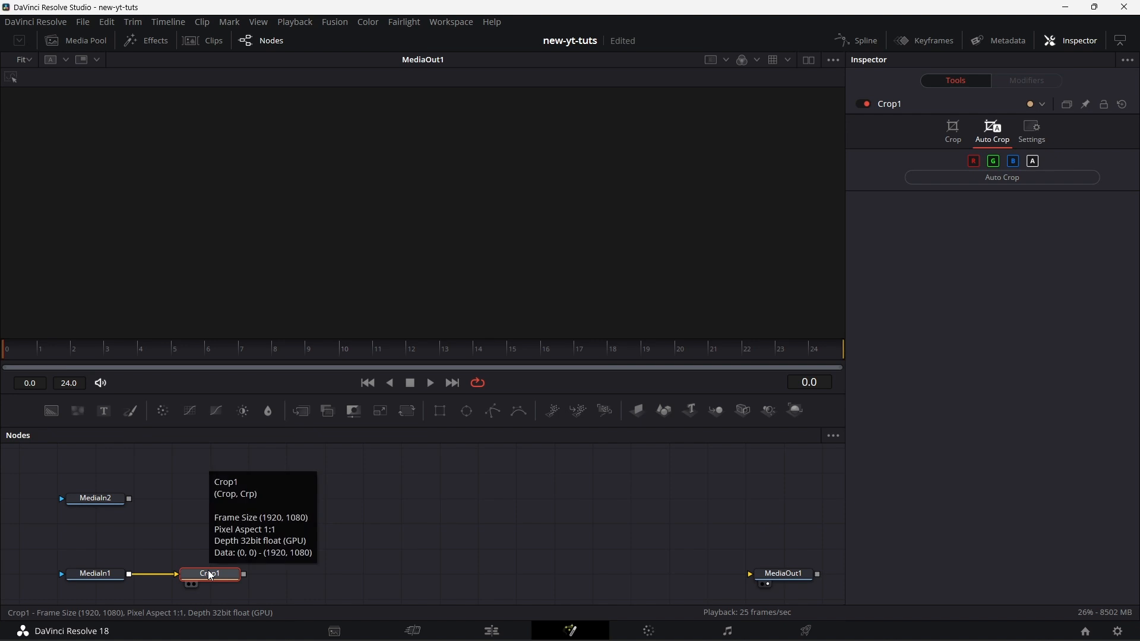
Step: Add a Cube 3D node fed by Crop1 and move it farther along the node chain
key(ctrl+space)
key(BackSpace)
key(BackSpace)
key(BackSpace)
text(ube3)
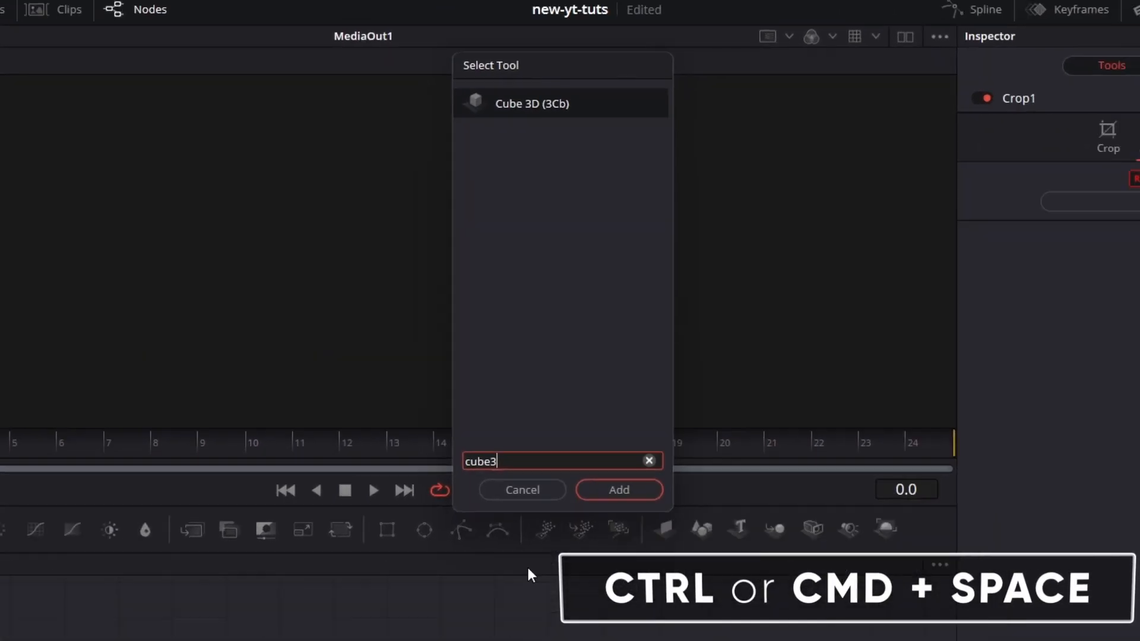
click(618, 490)
drag(275, 575, 318, 578)
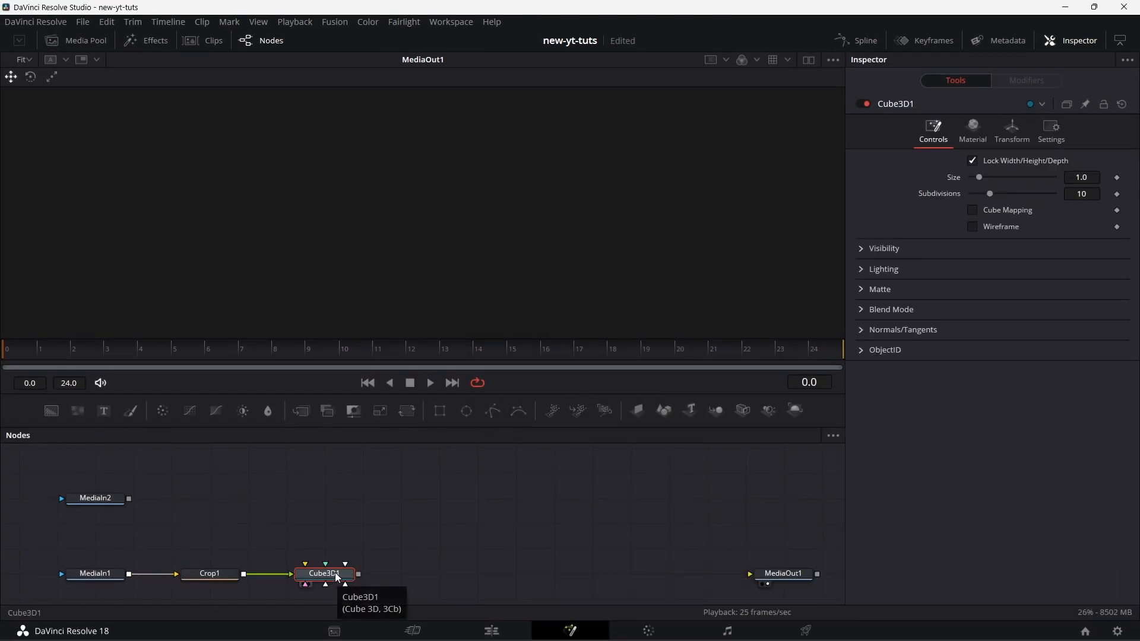
Step: Switch to dual viewers and show MediaIn1 in one and Cube3D1 in the other
key(1)
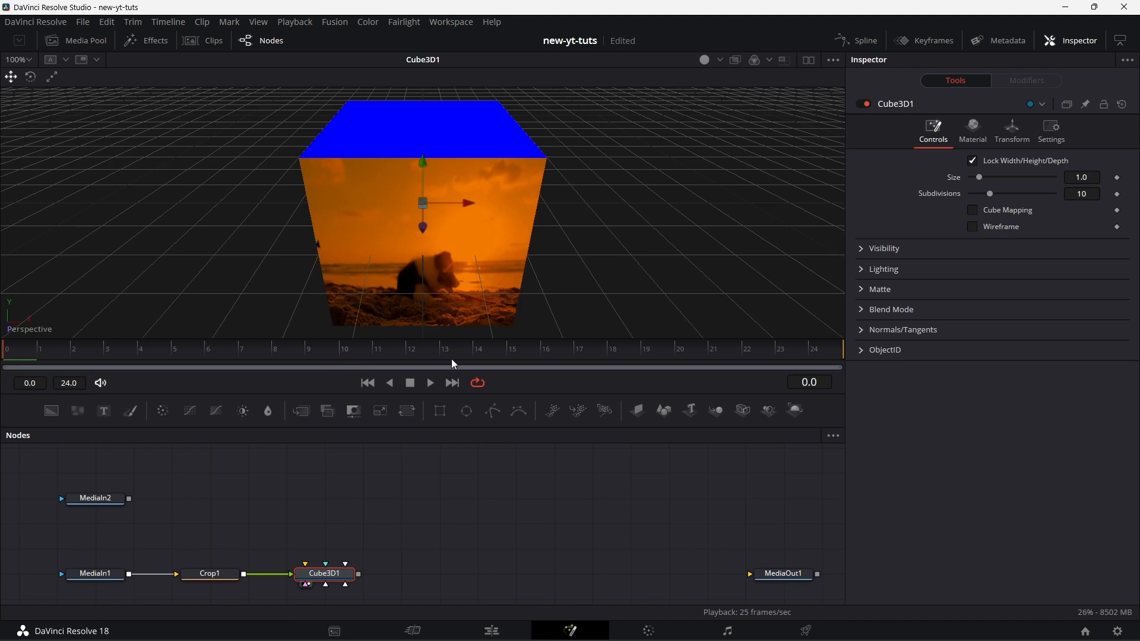
drag(95, 575, 333, 212)
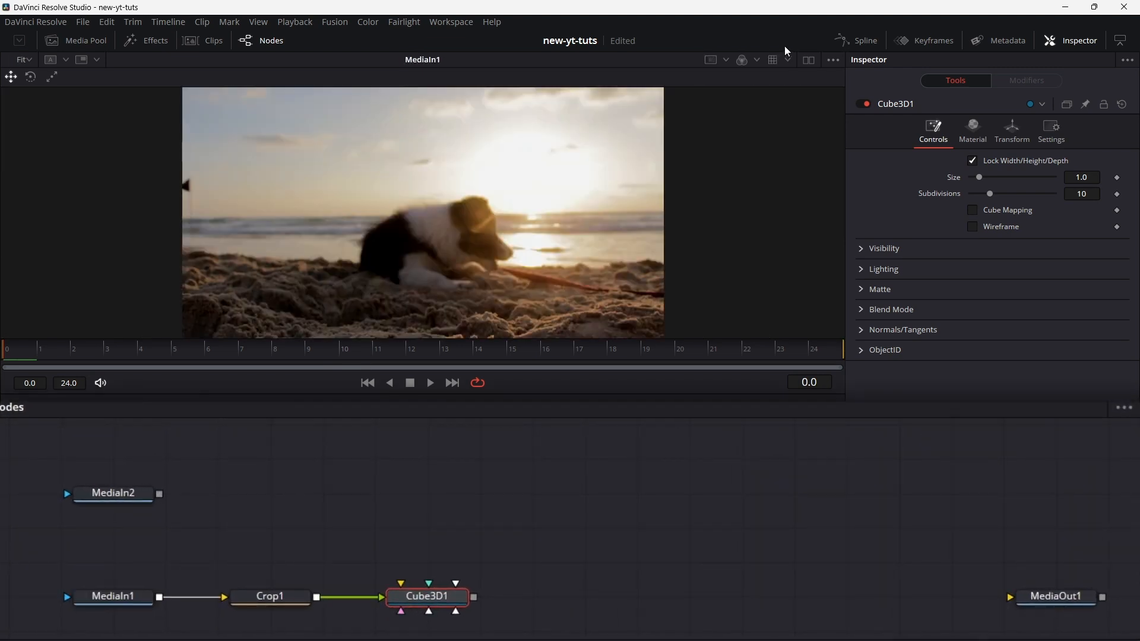
click(808, 60)
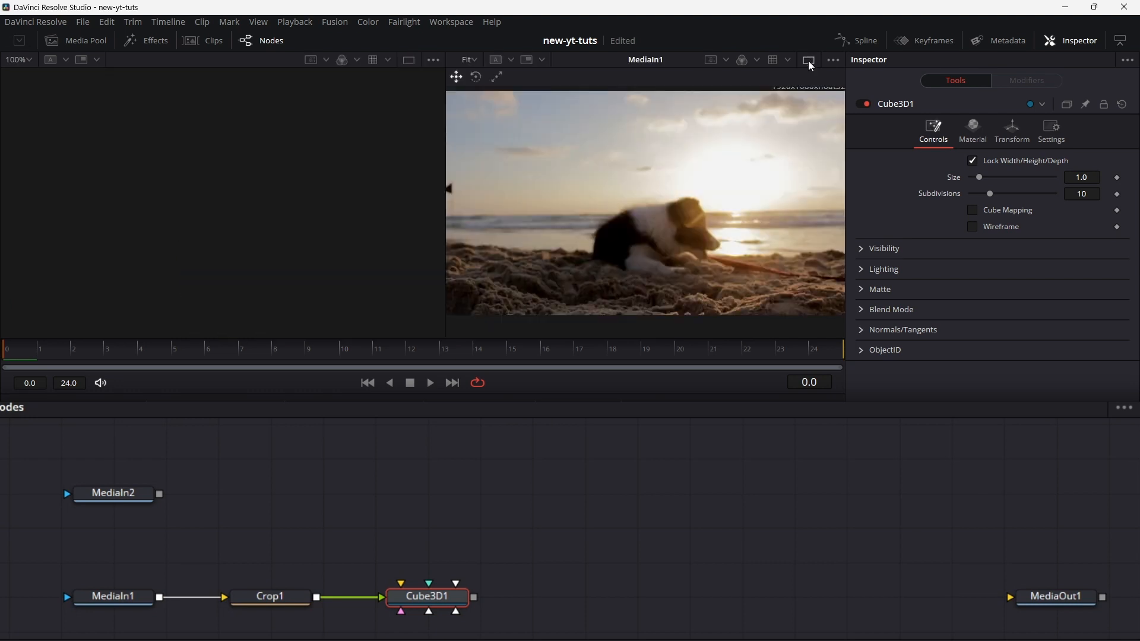
drag(423, 597, 625, 175)
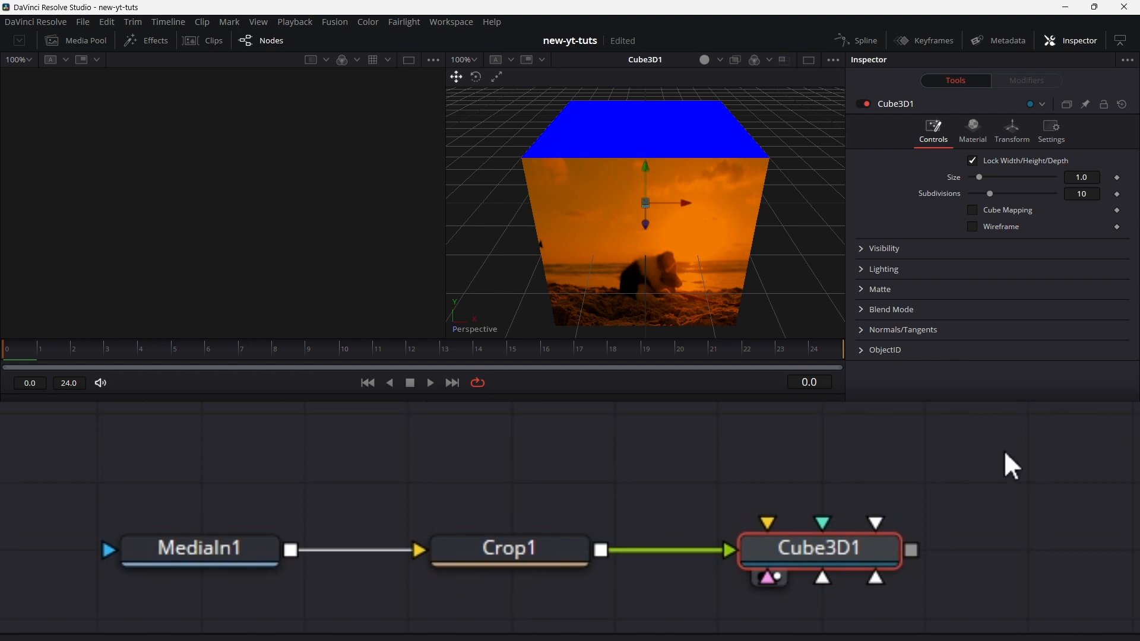
drag(256, 548, 234, 248)
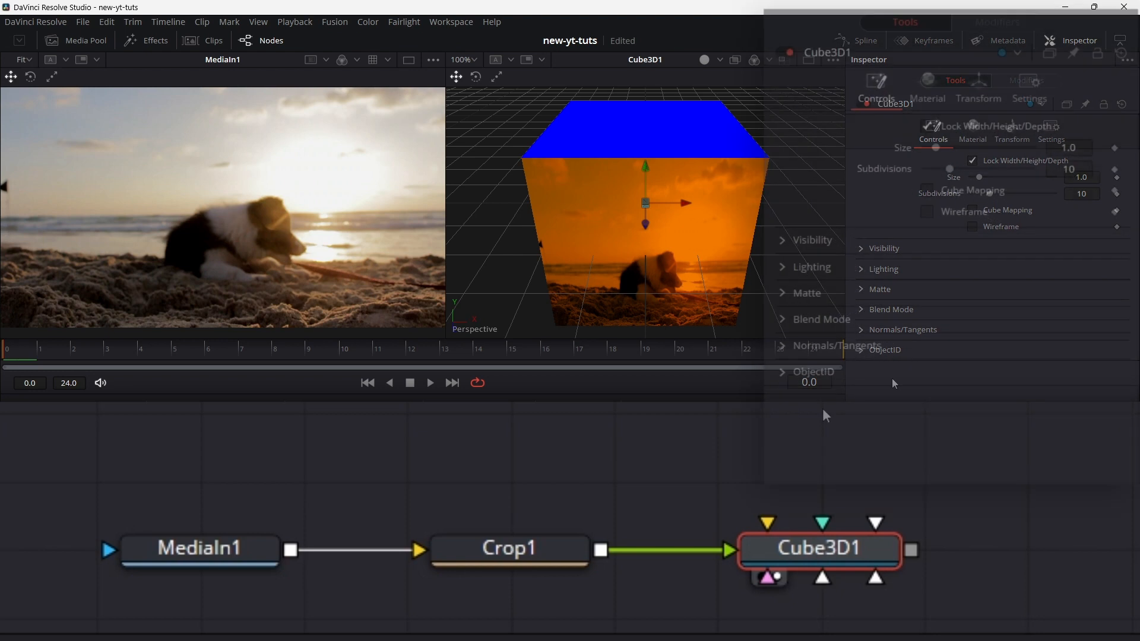
Step: Unlock the cube's width, height and depth, and give its height the expression Crop1.Output.Height/Crop1.Output.Width
click(911, 112)
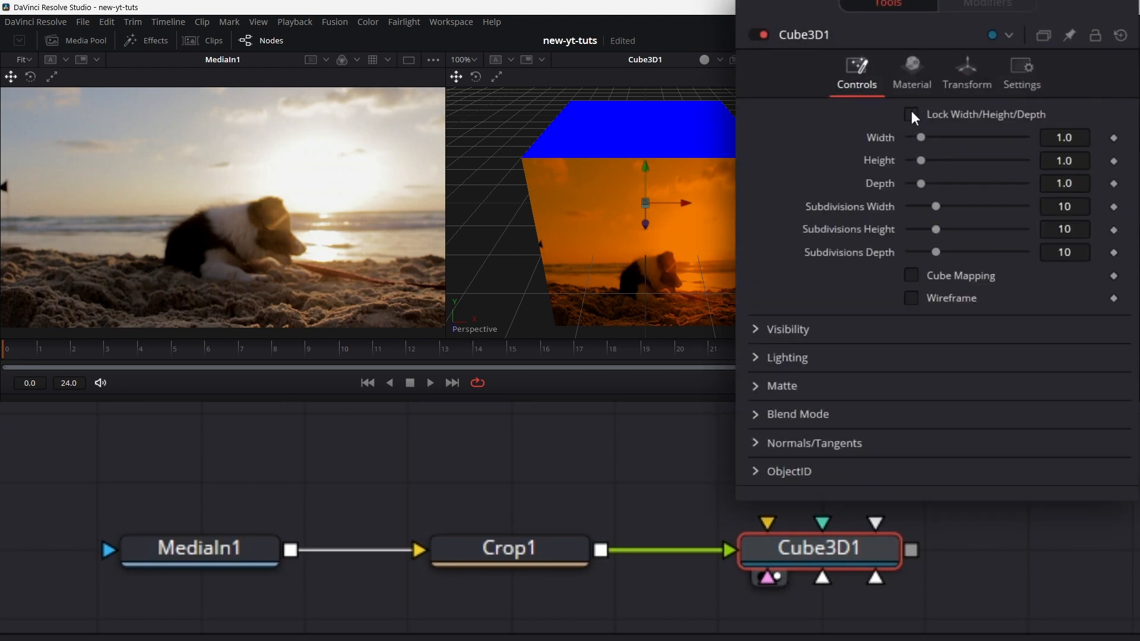
right_click(889, 170)
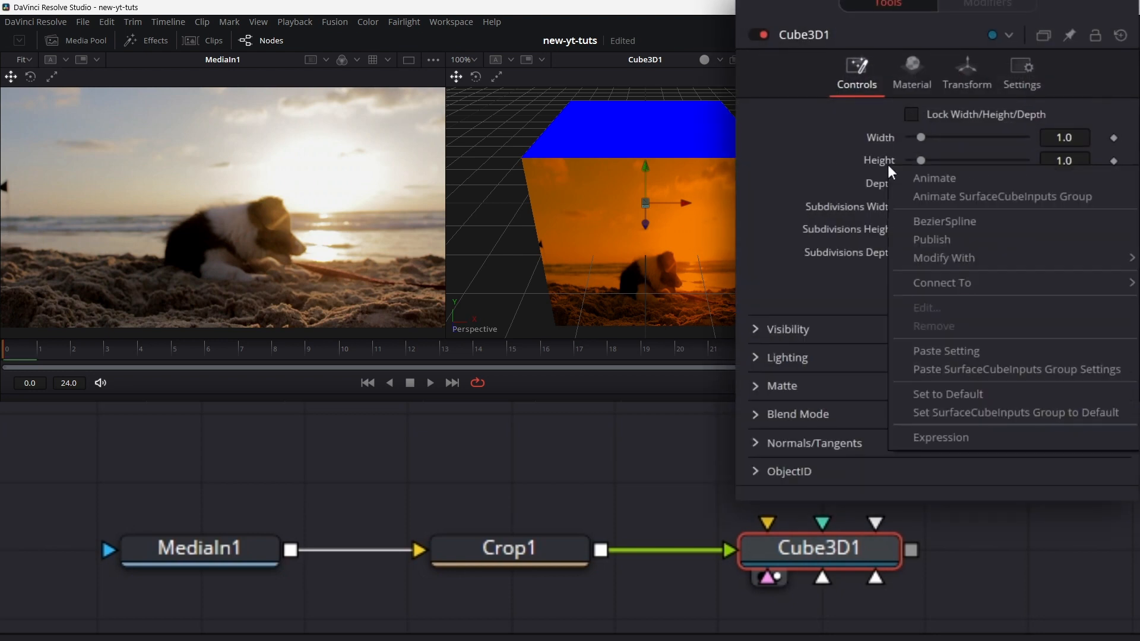
click(943, 437)
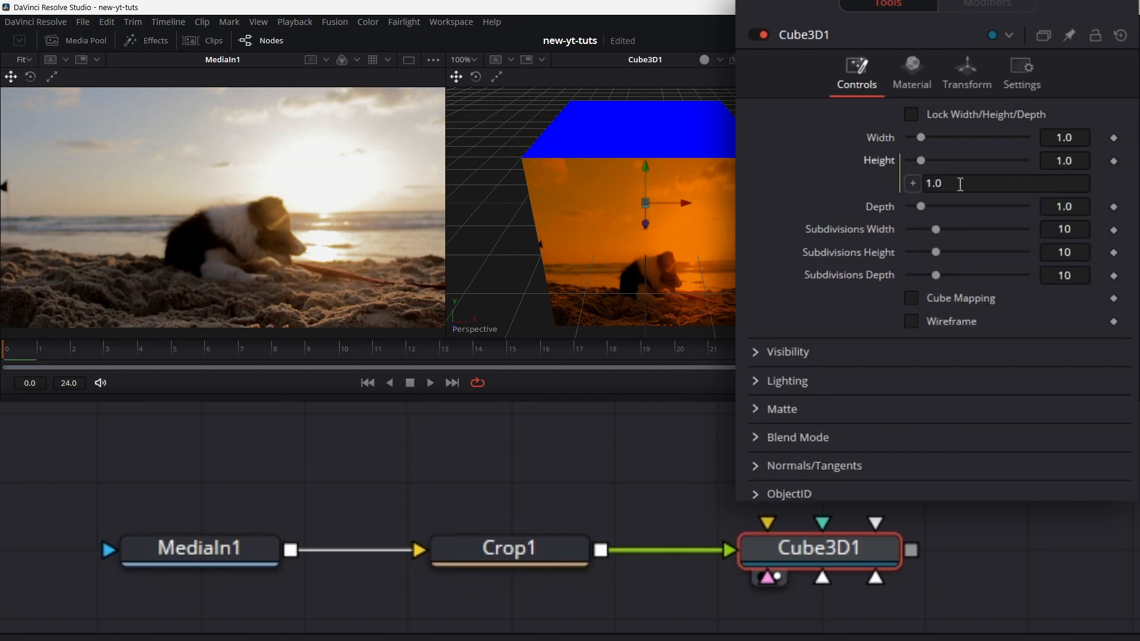
text(C)
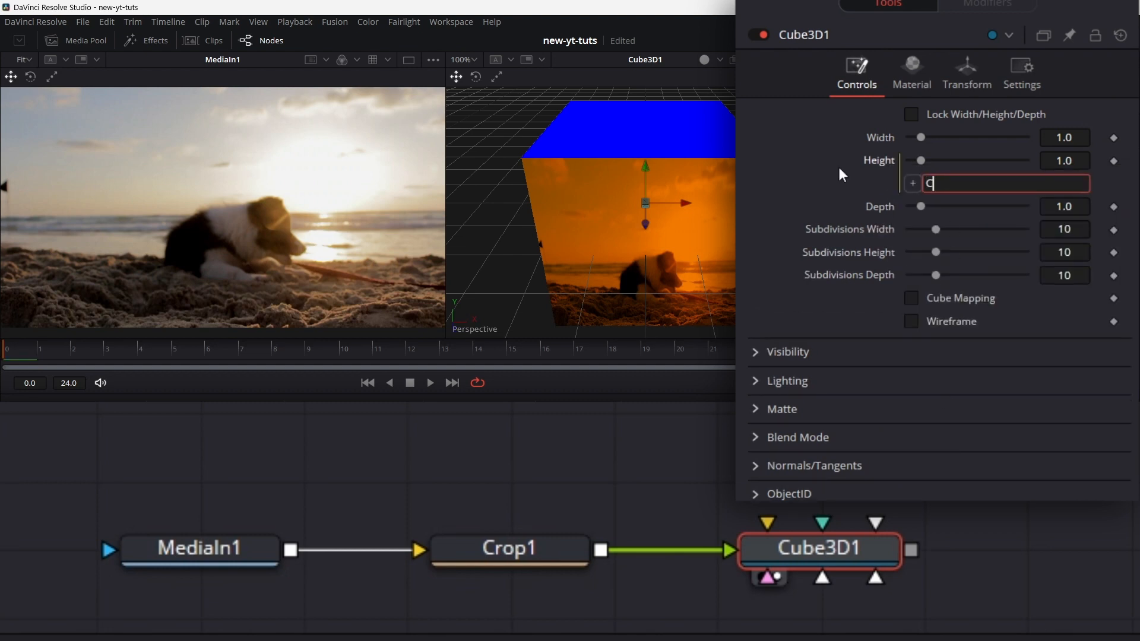
text(rop1.Output.Heigh)
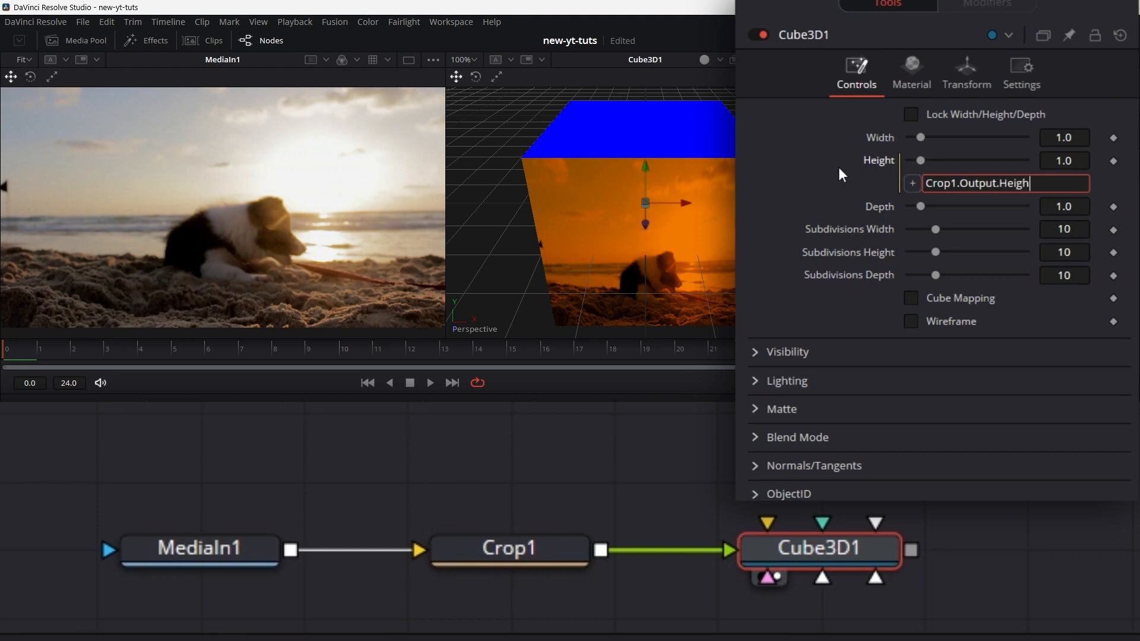
text(t/Crop1.Out)
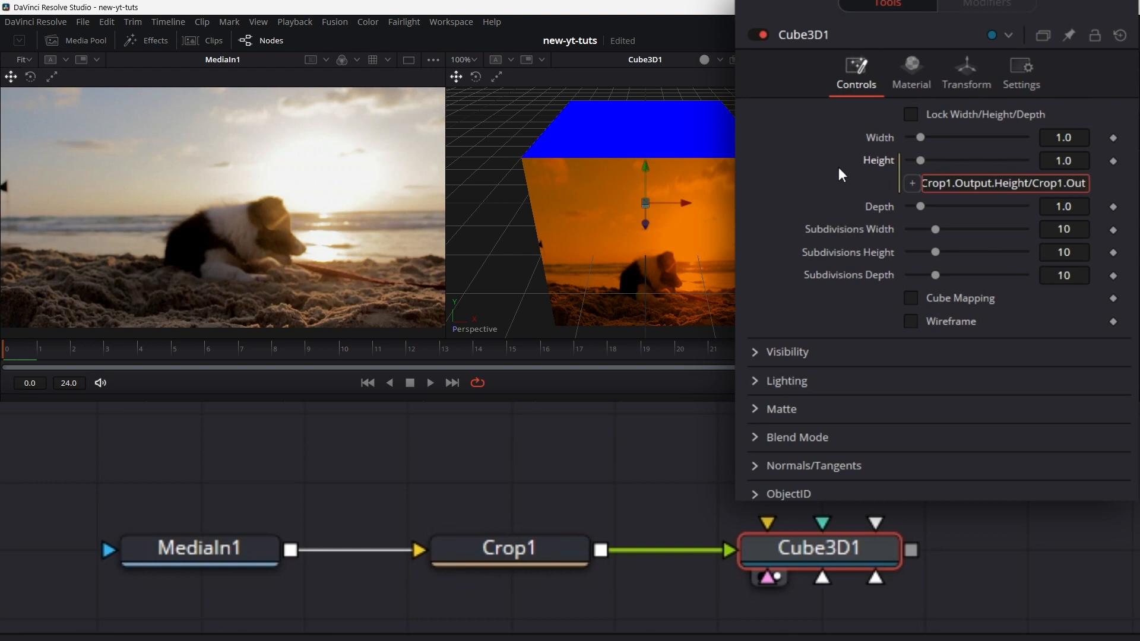
text(put.Width)
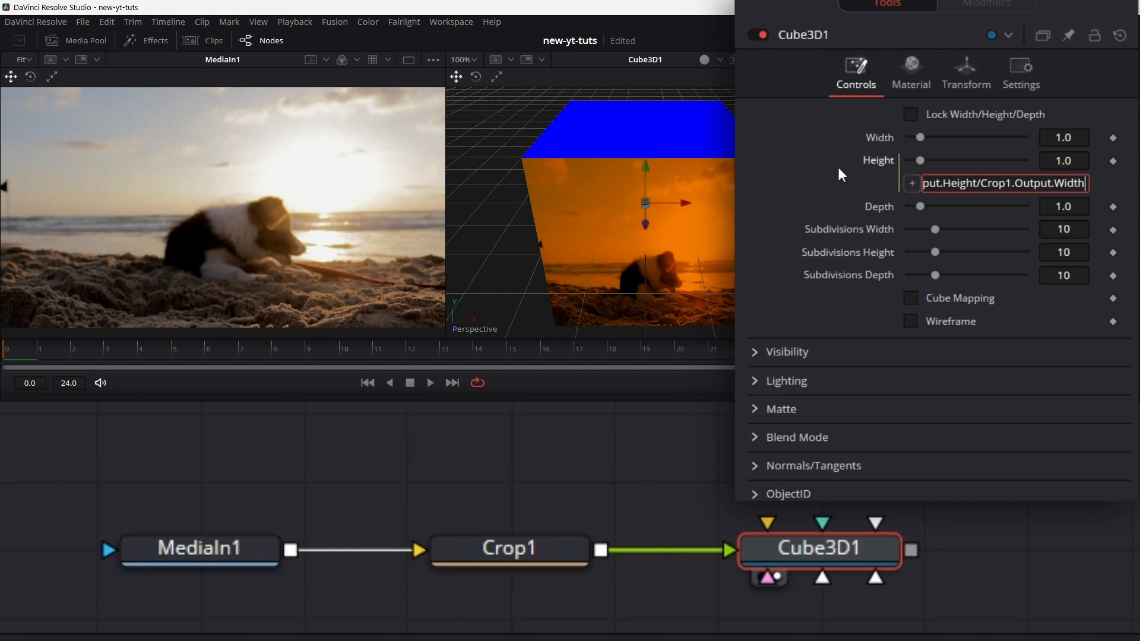
key(Return)
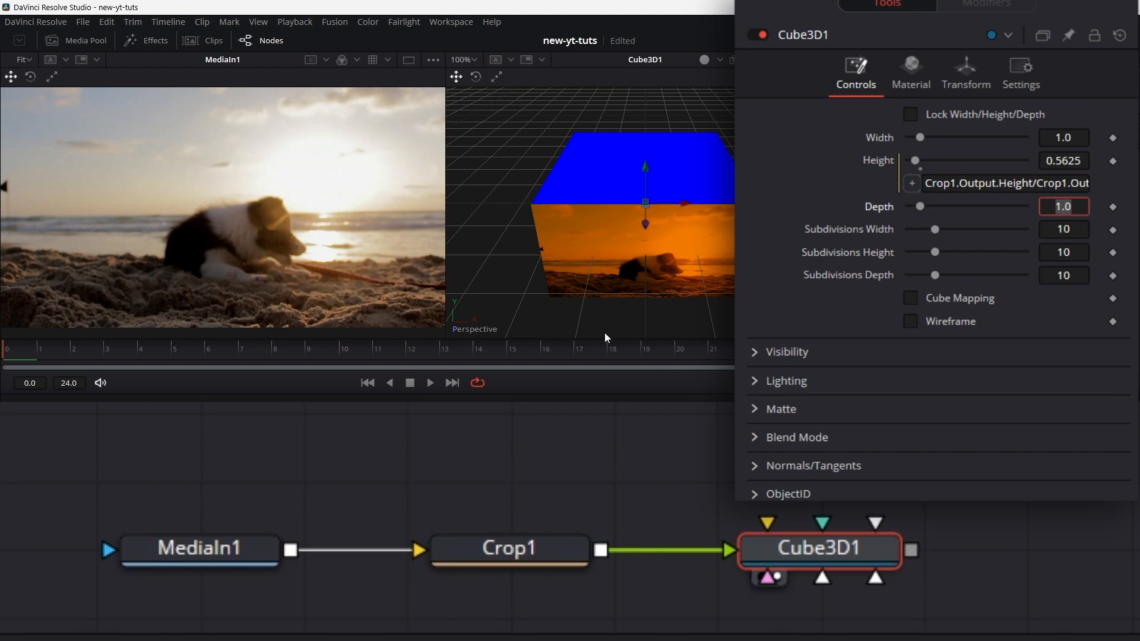
Step: Set the cube's depth to 0.01 and its width, height and depth subdivisions to 200 each
click(1077, 206)
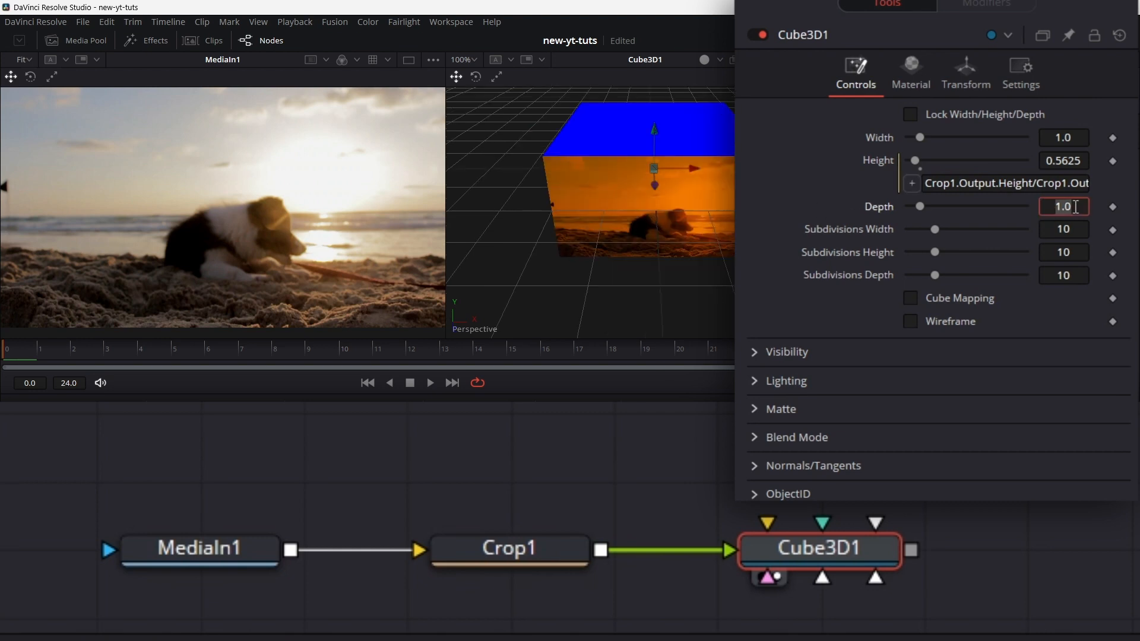
text(0.01)
key(Tab)
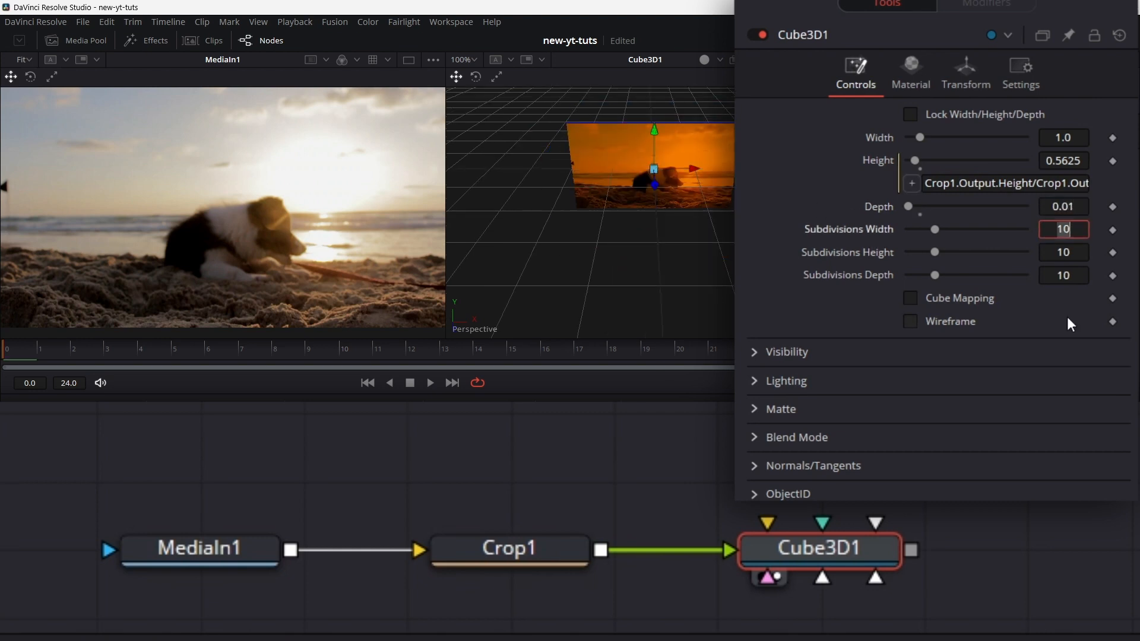
text(200)
key(Tab)
text(200)
key(Tab)
text(200)
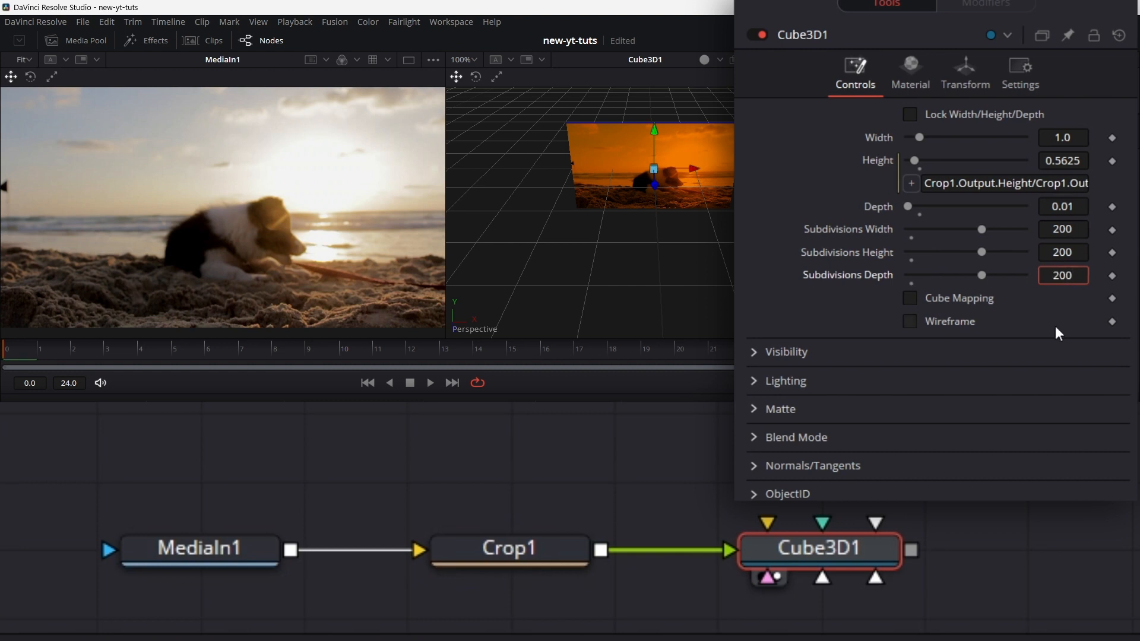
Step: Set the diffuse material color of the cube's front face to white
click(918, 74)
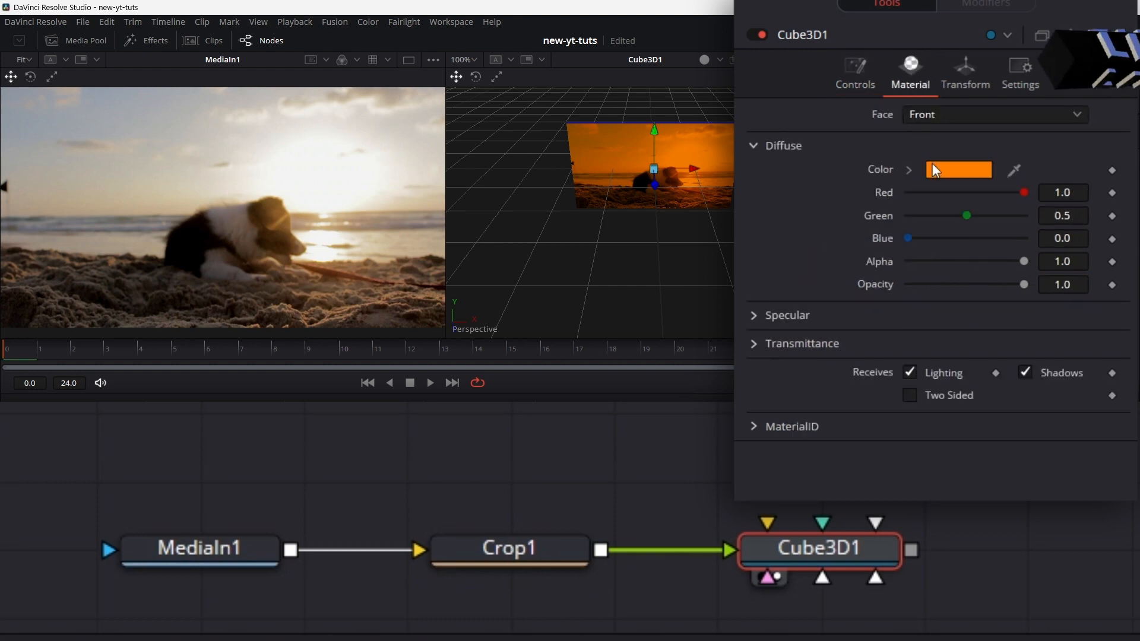
click(960, 168)
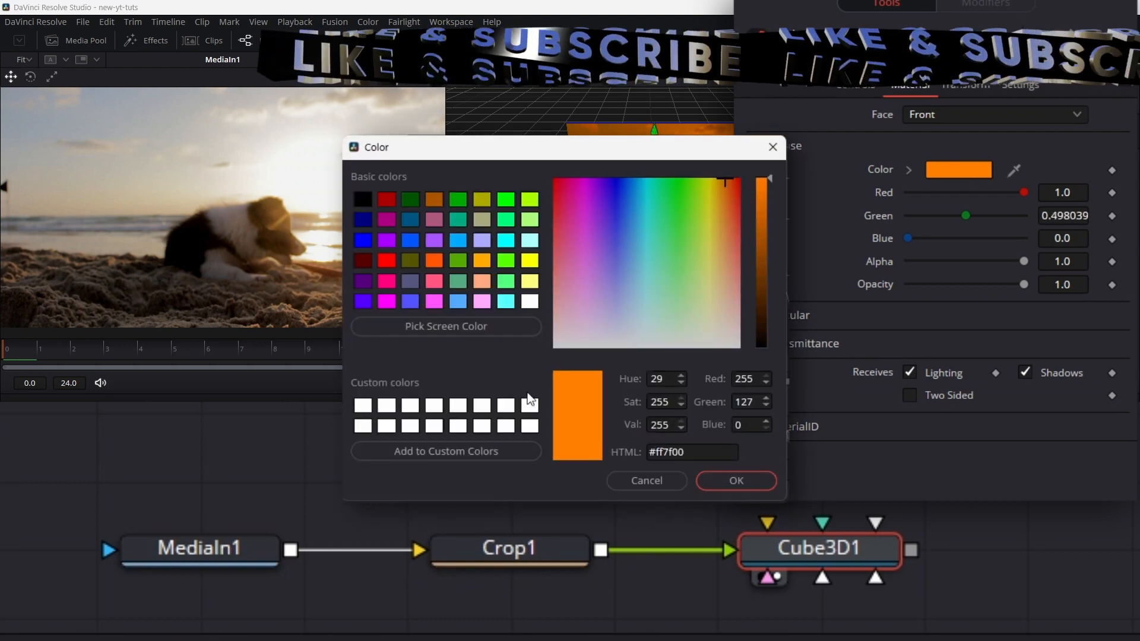
click(530, 406)
click(735, 481)
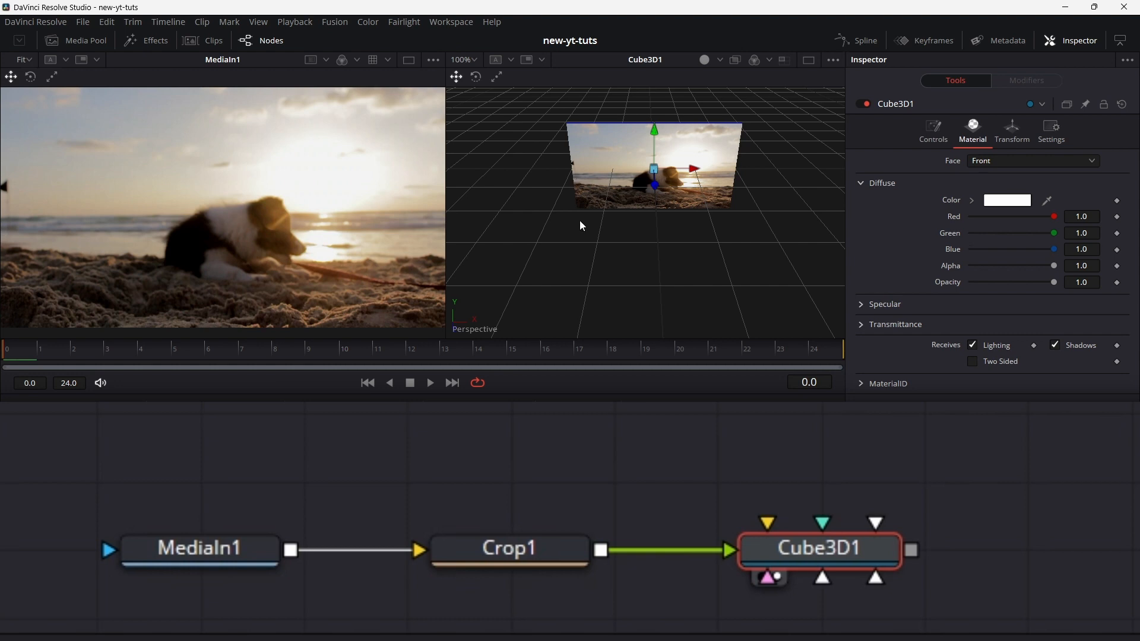
Step: Add a Chrome shader from the Fusion shader templates to the node graph, above Cube3D1
click(157, 41)
click(9, 102)
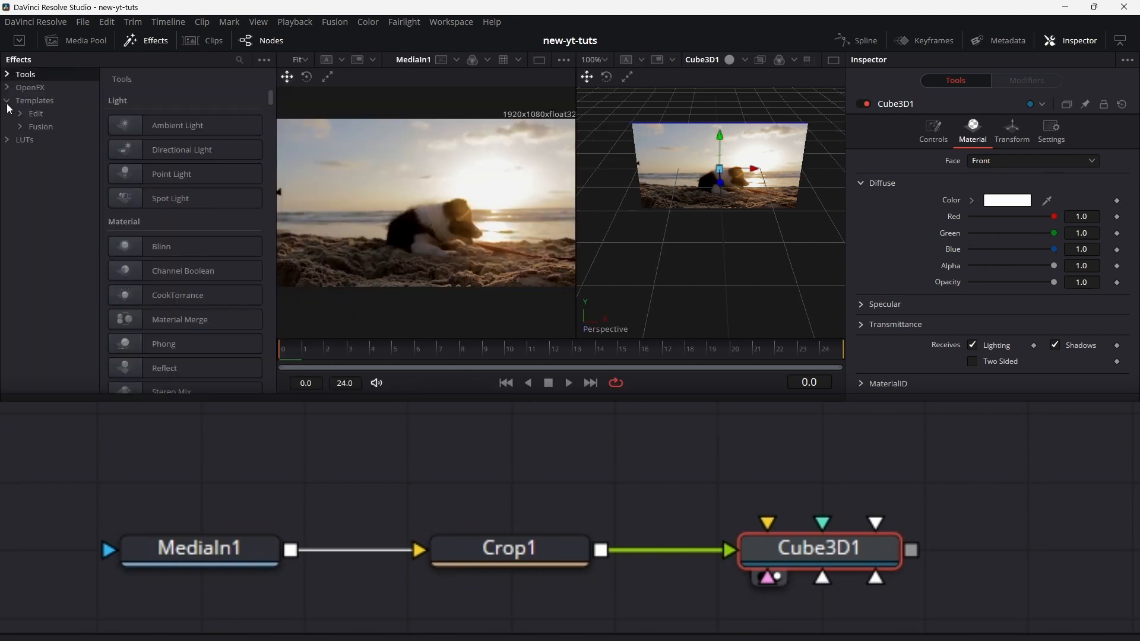
click(20, 127)
click(42, 244)
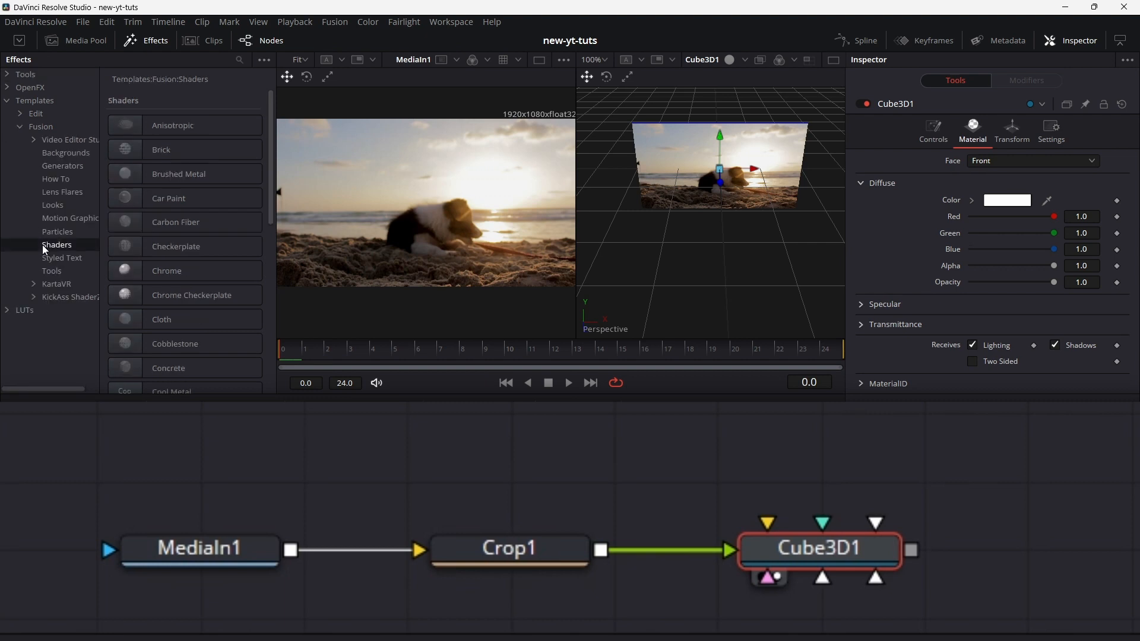
click(177, 270)
drag(177, 271, 557, 436)
Step: Connect the Chrome shader's output to the right, left, bottom and top material inputs of Cube3D1
drag(656, 449, 612, 582)
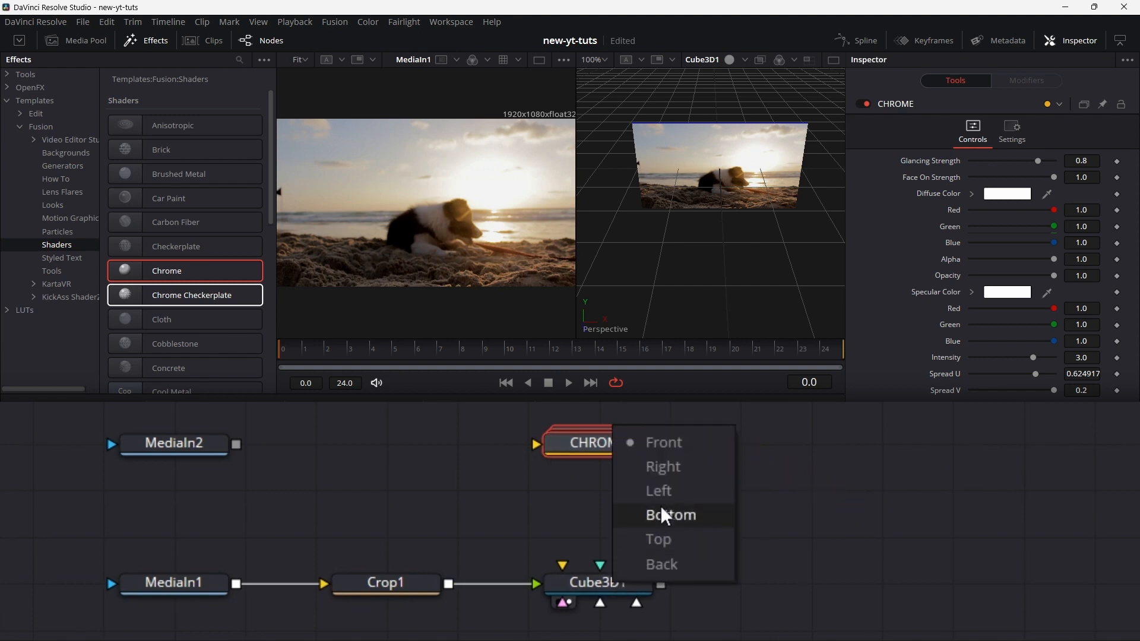
click(671, 468)
drag(601, 463, 587, 585)
click(662, 493)
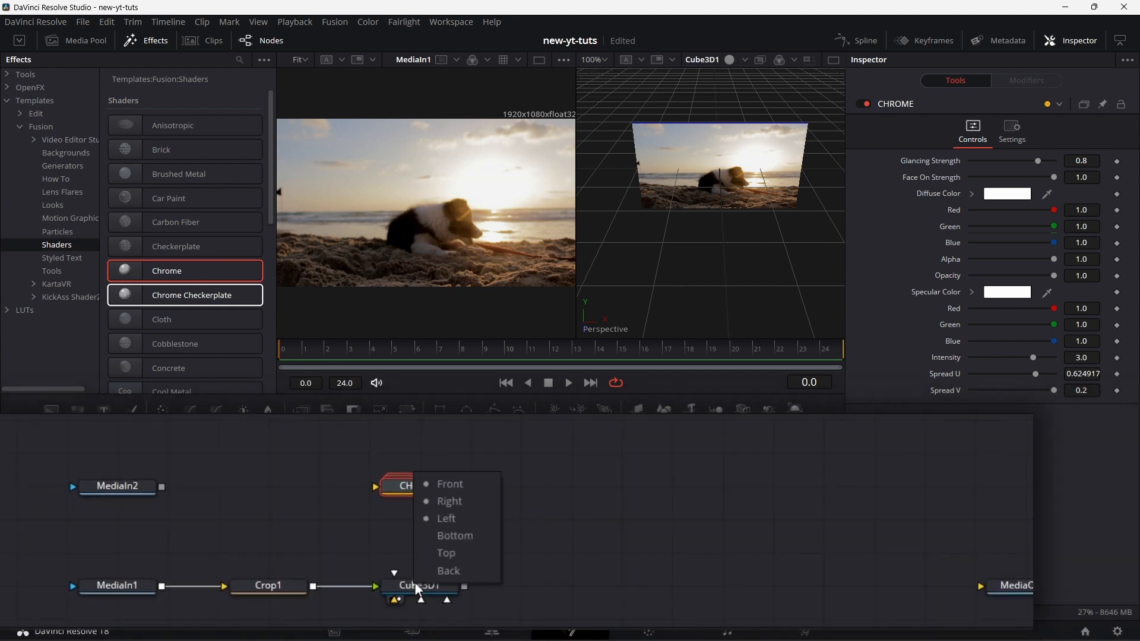
click(378, 539)
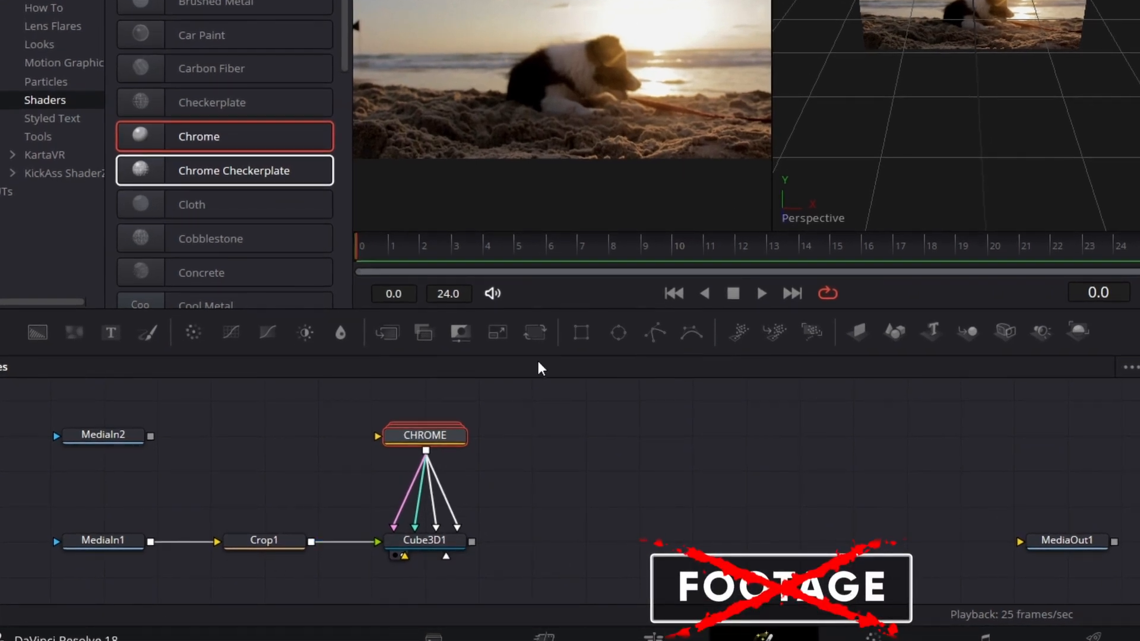
Step: Add a Transform node below Cube3D1, feed it from Crop1 and connect its output to the cube's back face
drag(535, 333, 432, 594)
drag(314, 528, 378, 561)
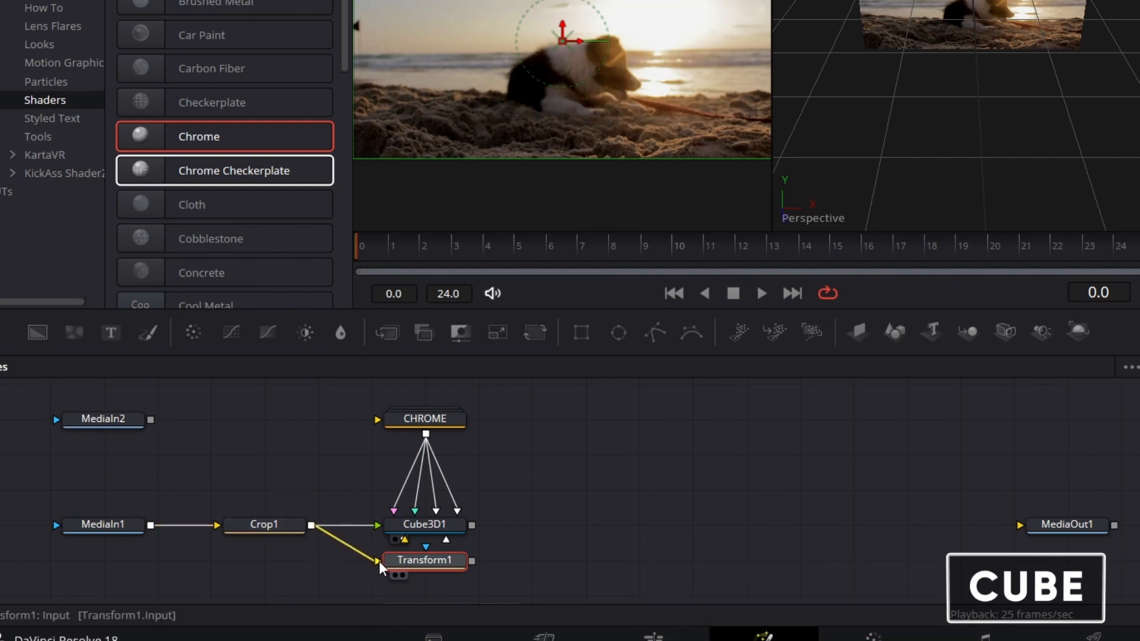
click(446, 565)
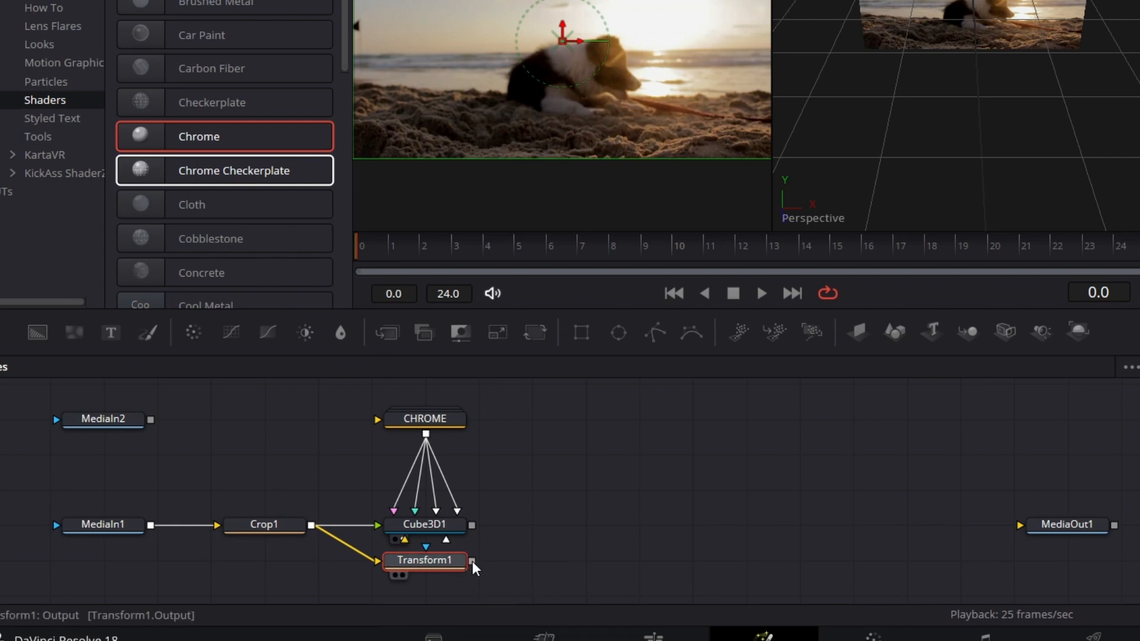
drag(472, 562, 483, 634)
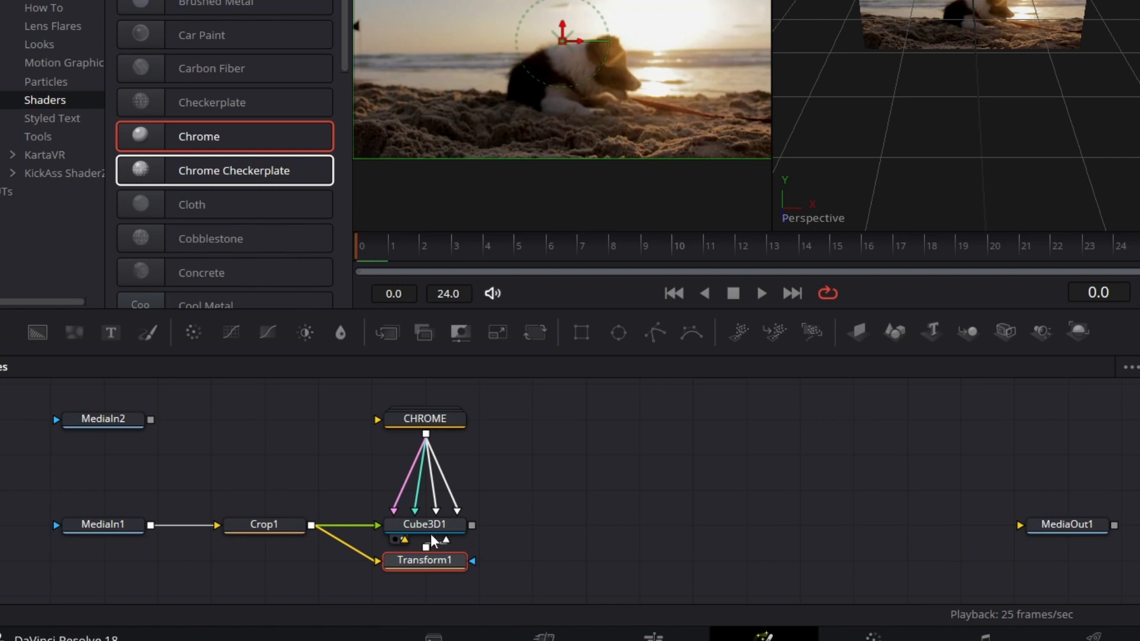
Step: Hide the effects library and add a Transform 3D node directly after Cube3D1
click(449, 527)
click(151, 41)
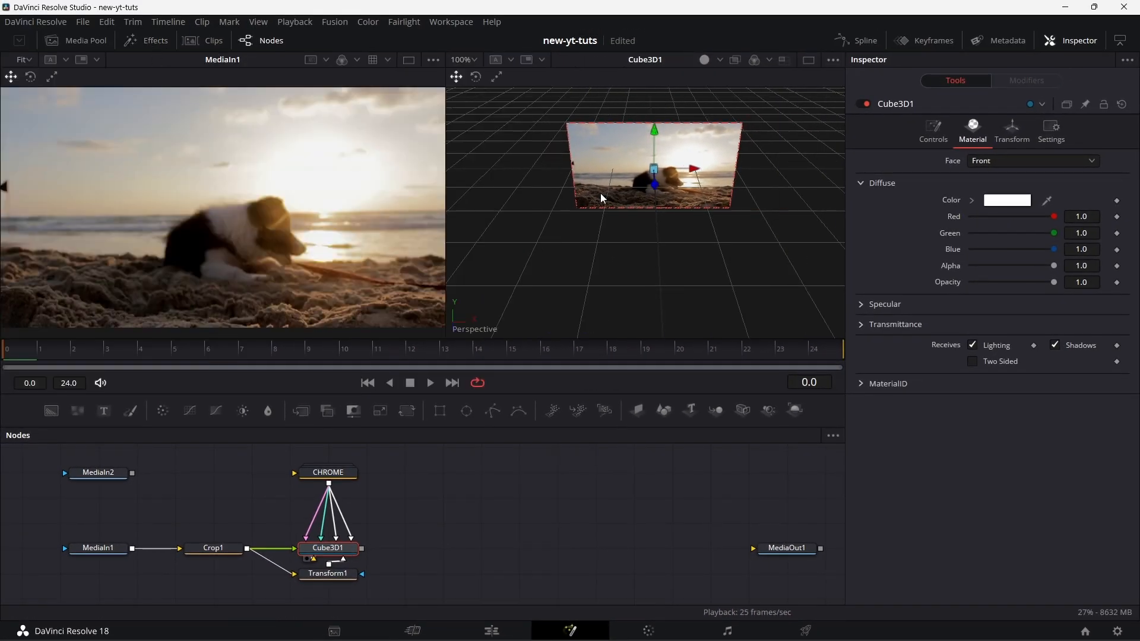
key(ctrl+space)
text(cube3)
key(BackSpace)
key(BackSpace)
key(BackSpace)
key(BackSpace)
key(BackSpace)
text(trans)
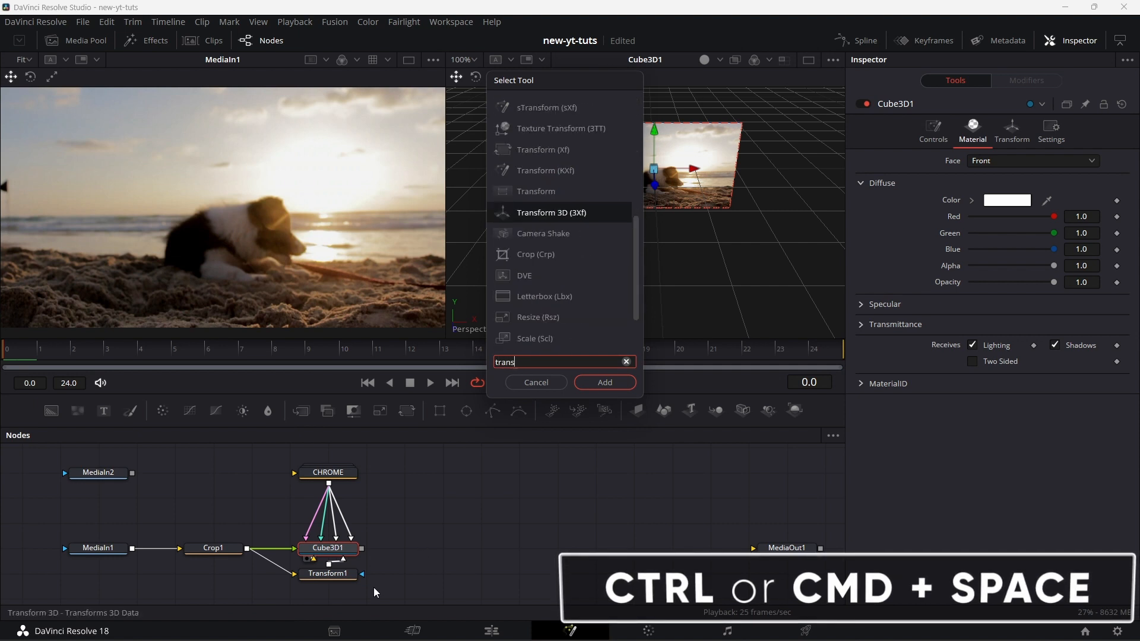
click(596, 383)
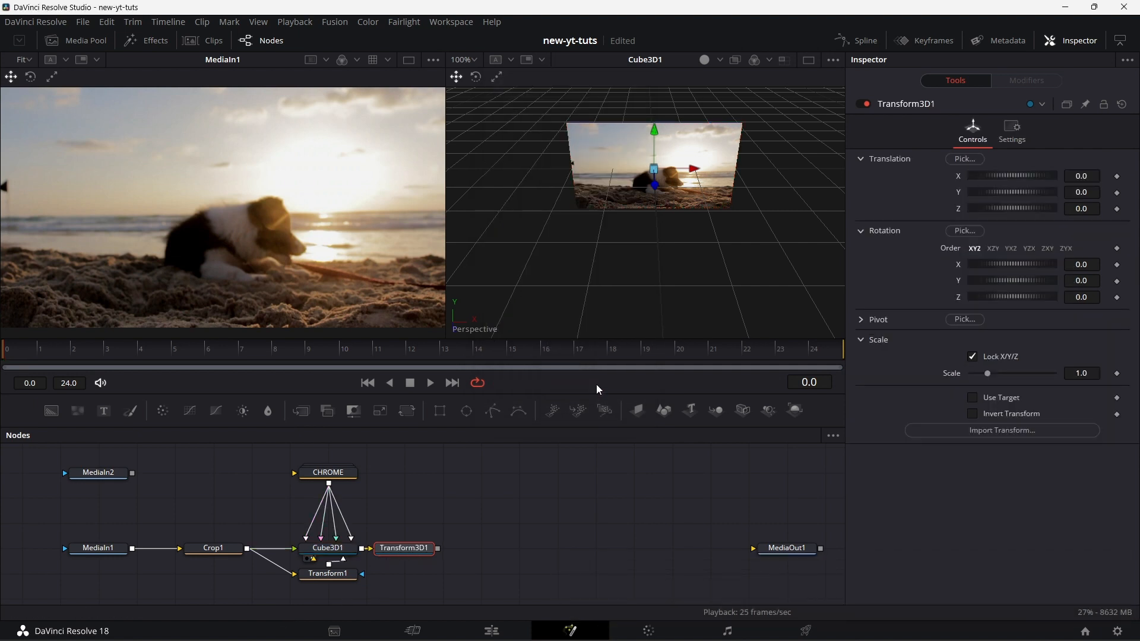
Step: Add a Bender 3D node after Transform3D1, followed by a second Transform 3D node
key(shift+space)
text(bend)
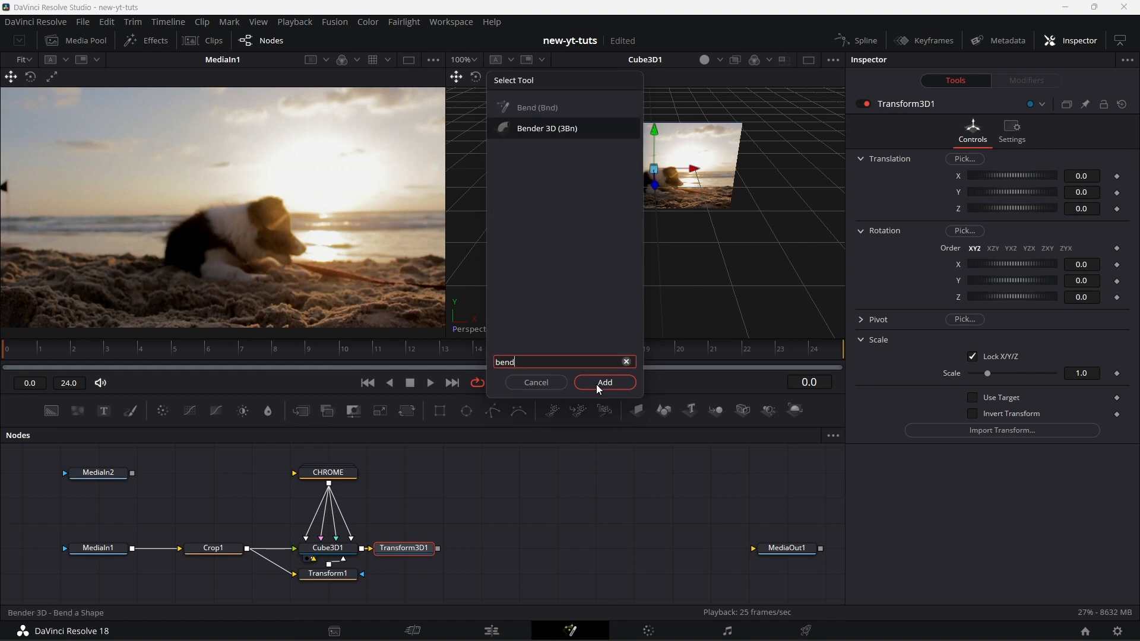
text(er)
click(596, 384)
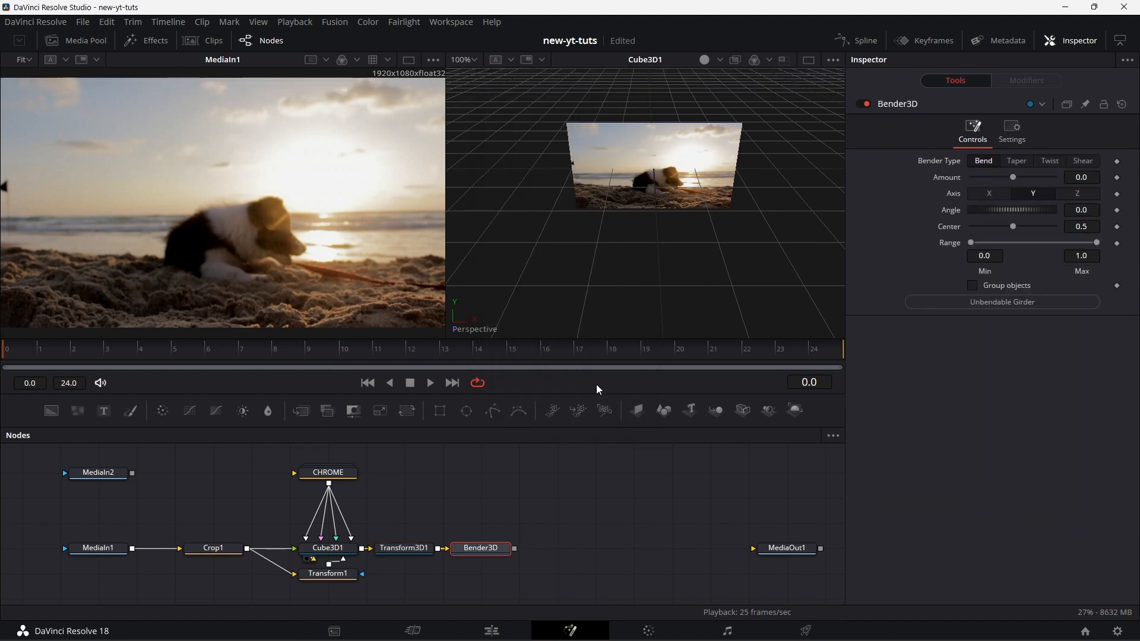
key(shift+space)
text(trans)
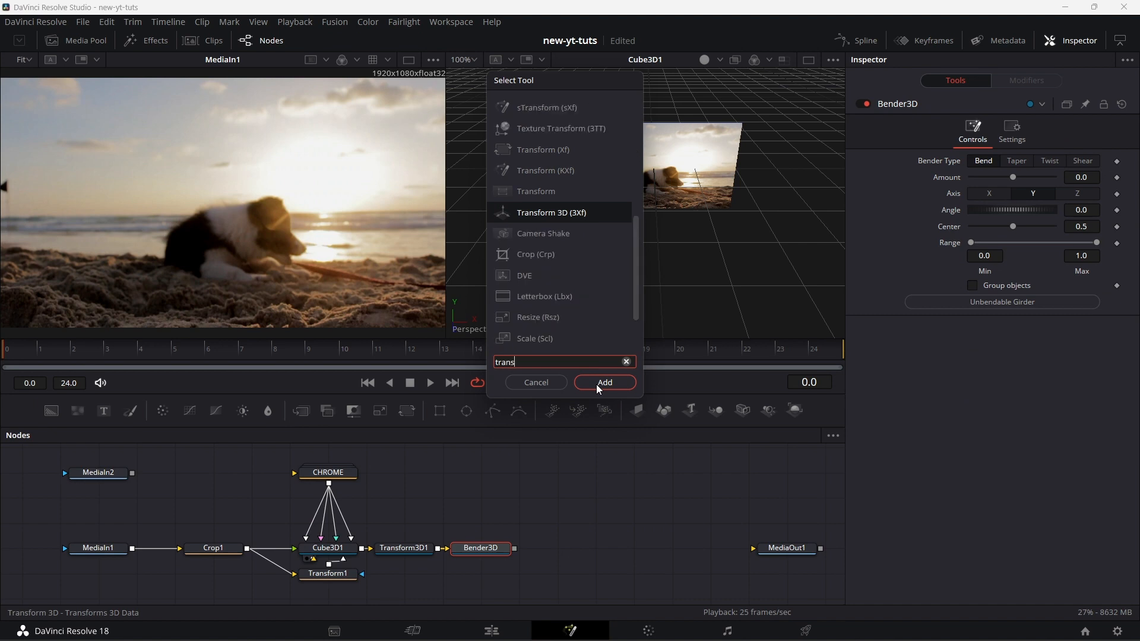
click(597, 386)
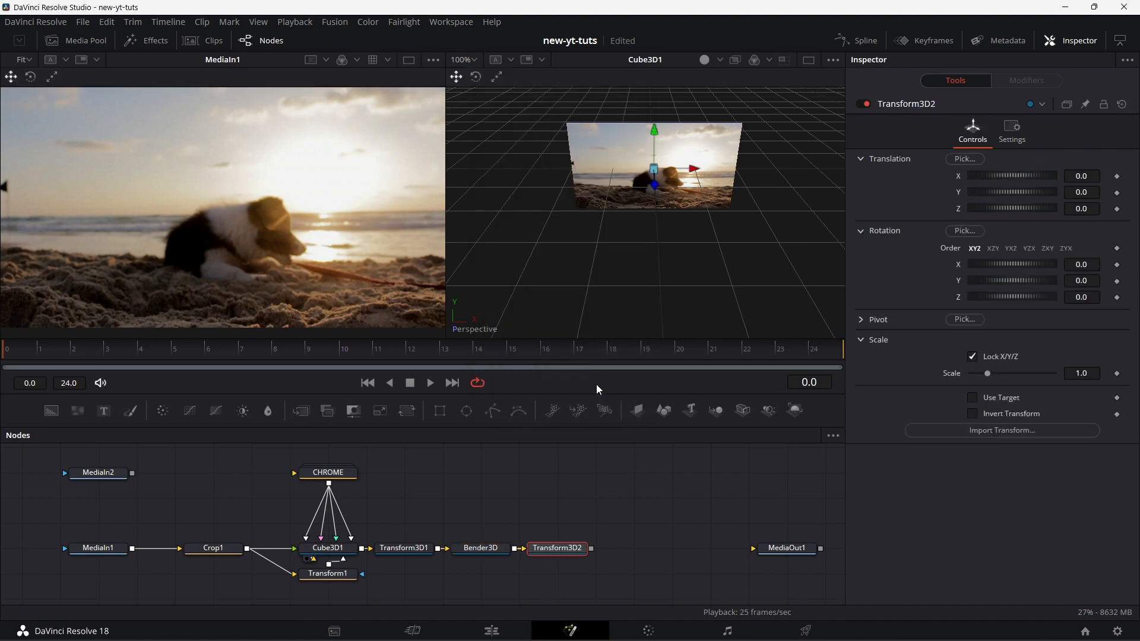
Step: Add a Merge 3D node after Transform3D2
key(shift+space)
text(me)
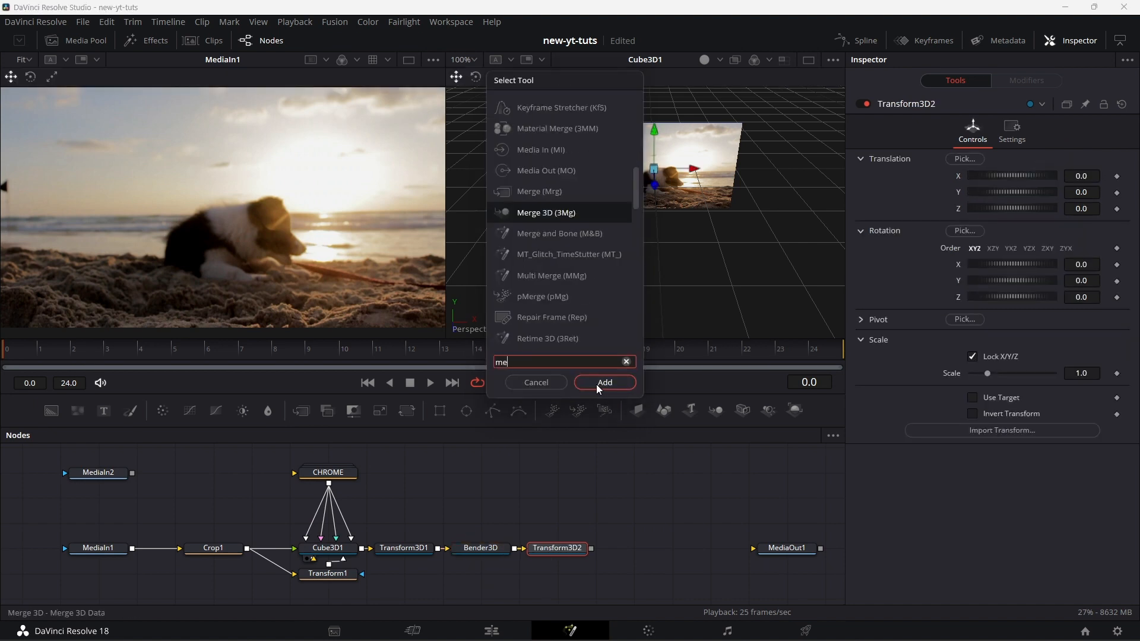
text(rge)
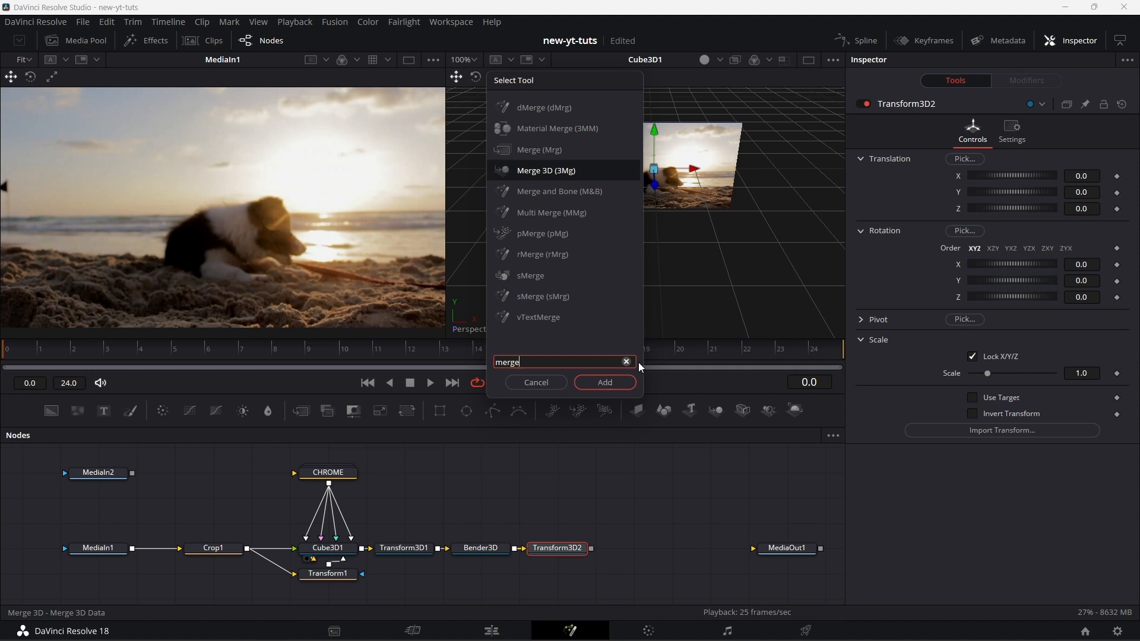
click(607, 384)
Step: Add a Renderer 3D node after Merge3D1 and show its output in the second viewer
key(shift+space)
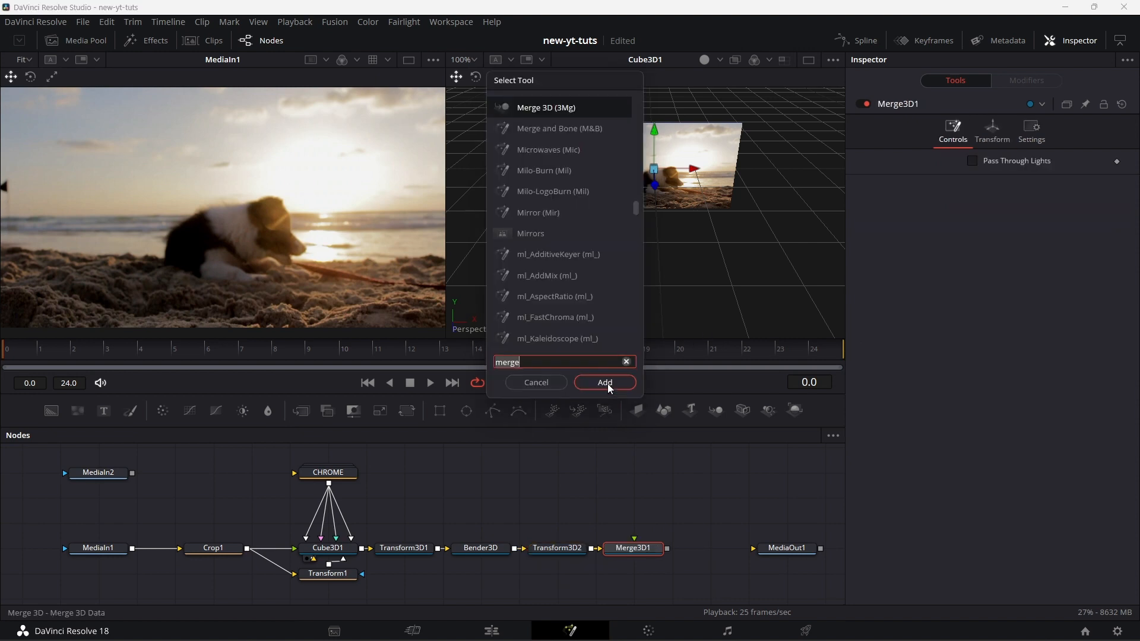
text(ree)
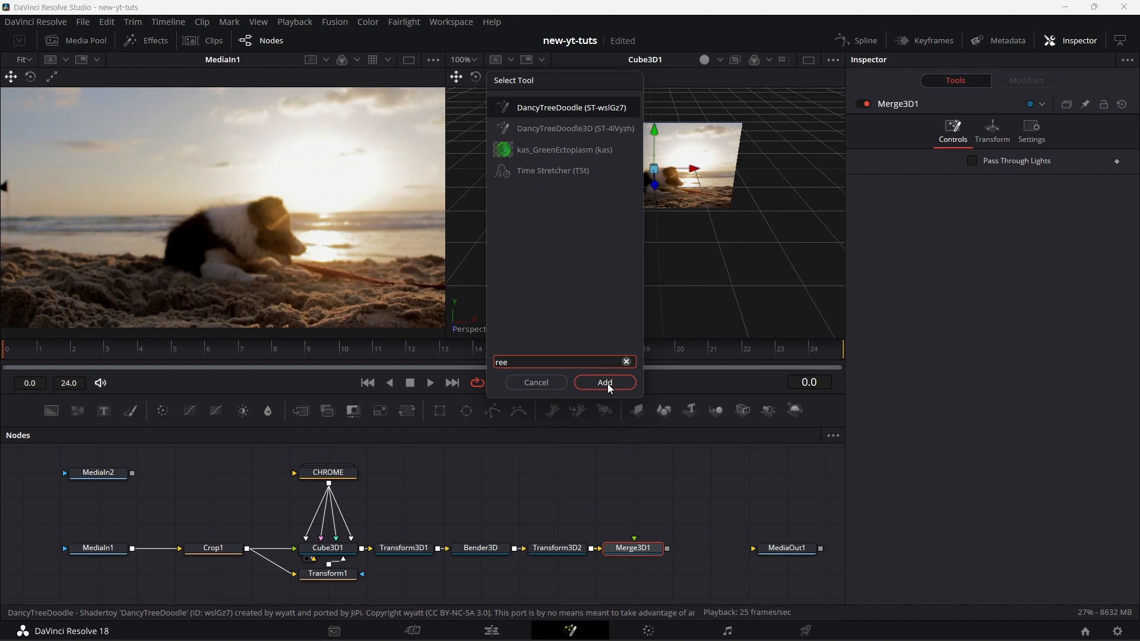
key(BackSpace)
text(nd)
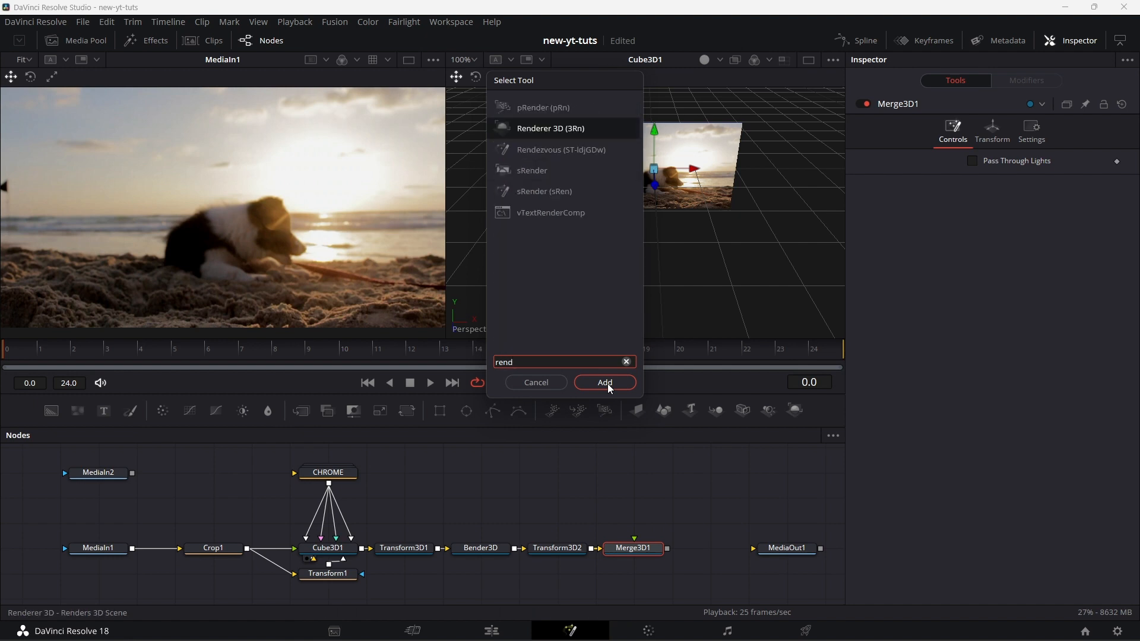
click(608, 384)
drag(720, 547, 760, 269)
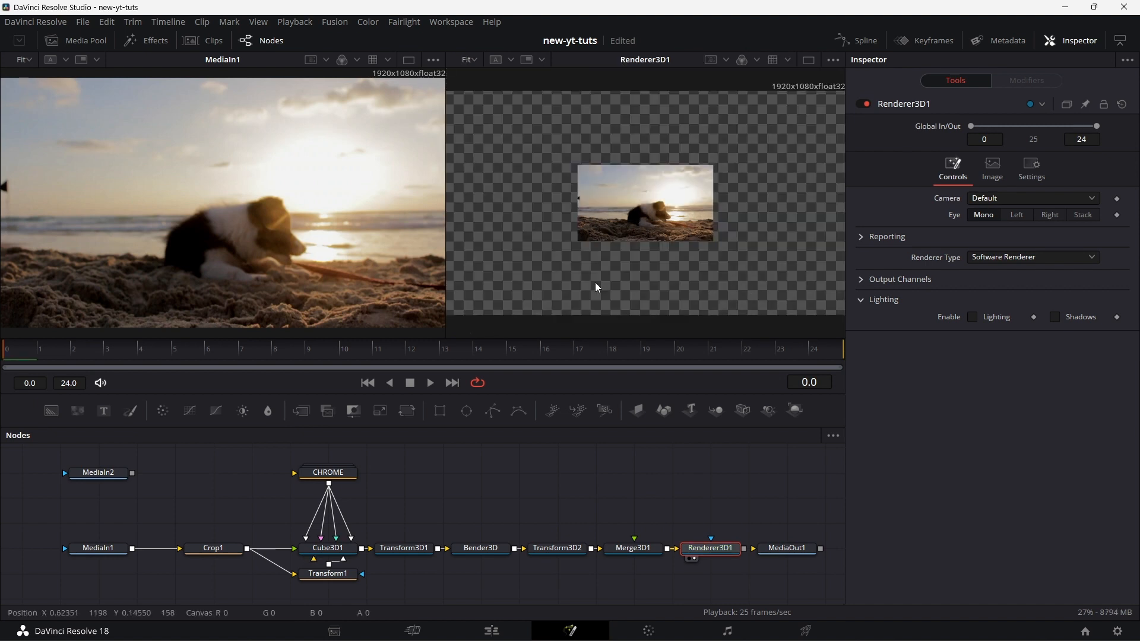
Step: Add a Camera 3D node feeding Merge3D1 and set its Z translation to 1.66 so the clip fills the frame
drag(741, 410, 645, 550)
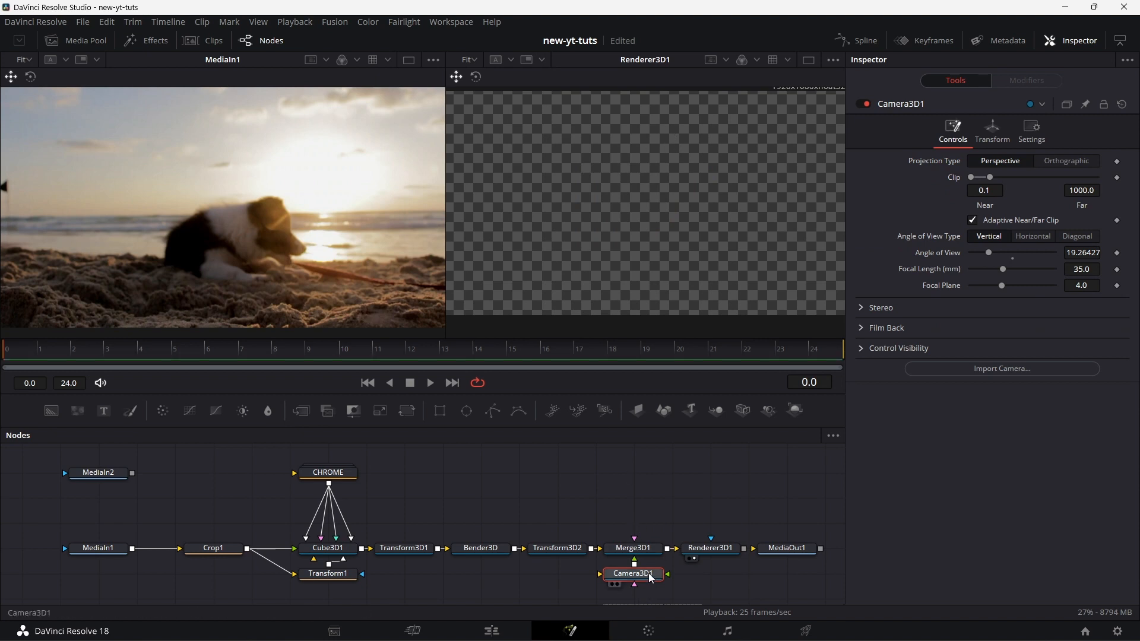
click(996, 131)
drag(992, 208, 1002, 208)
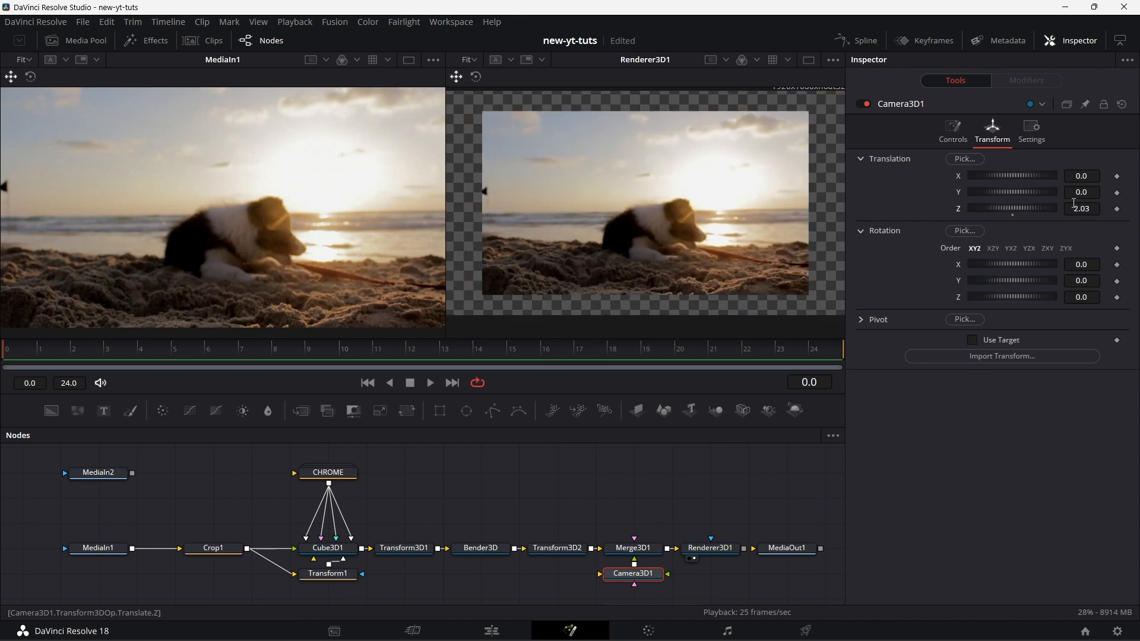
drag(1086, 212, 1072, 212)
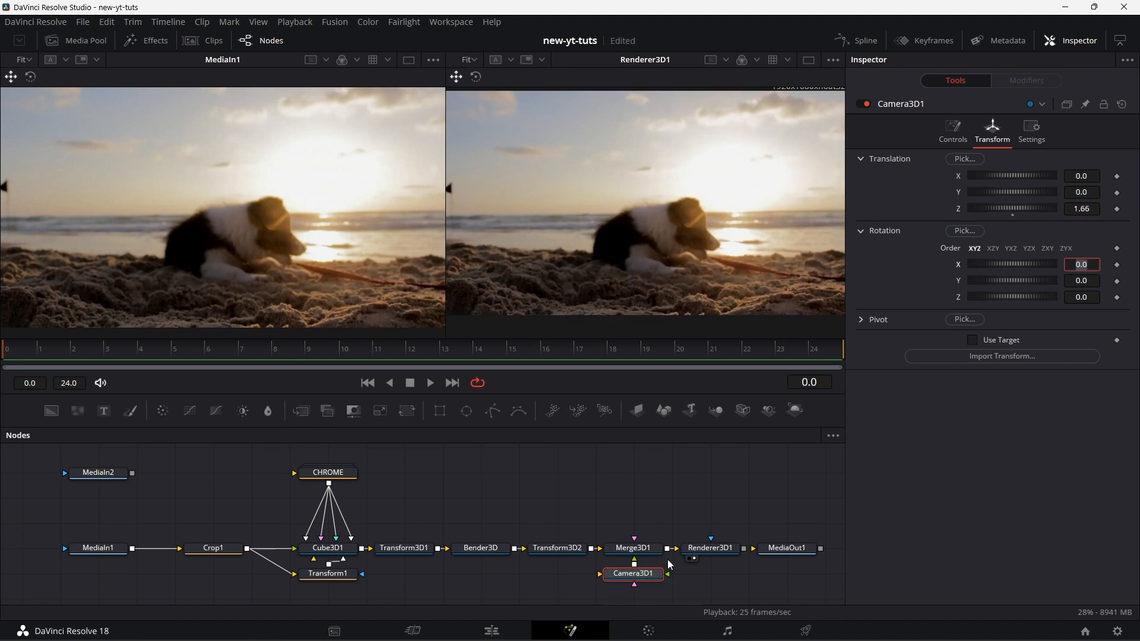
Step: Compare the framing of the Renderer3D1 output with the original MediaIn1 image in the second viewer
click(724, 548)
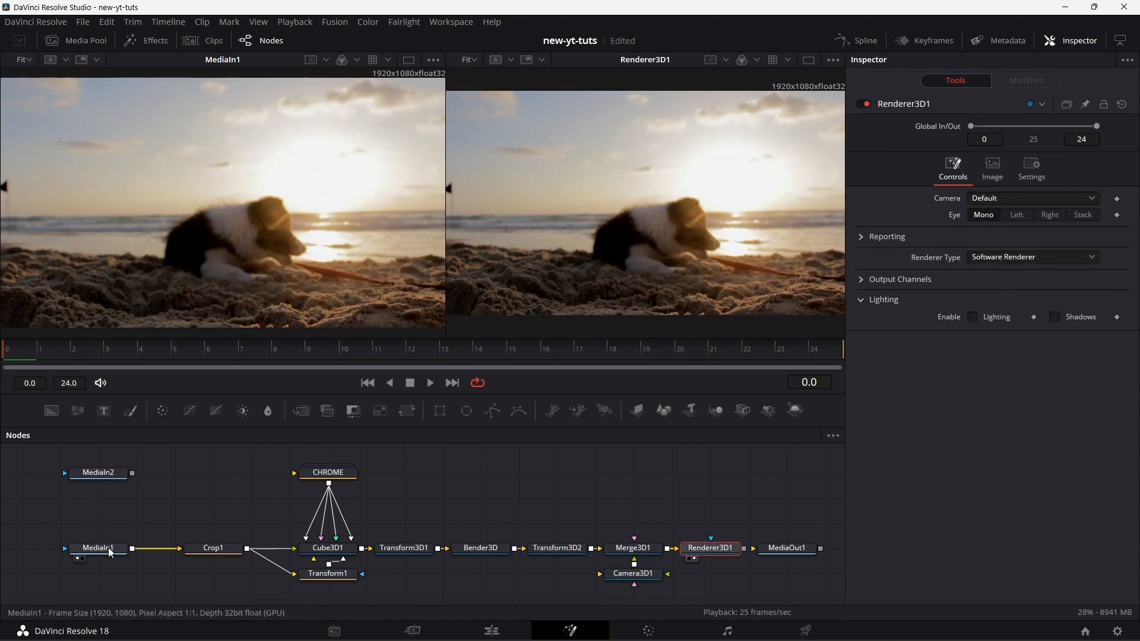
drag(537, 289, 543, 285)
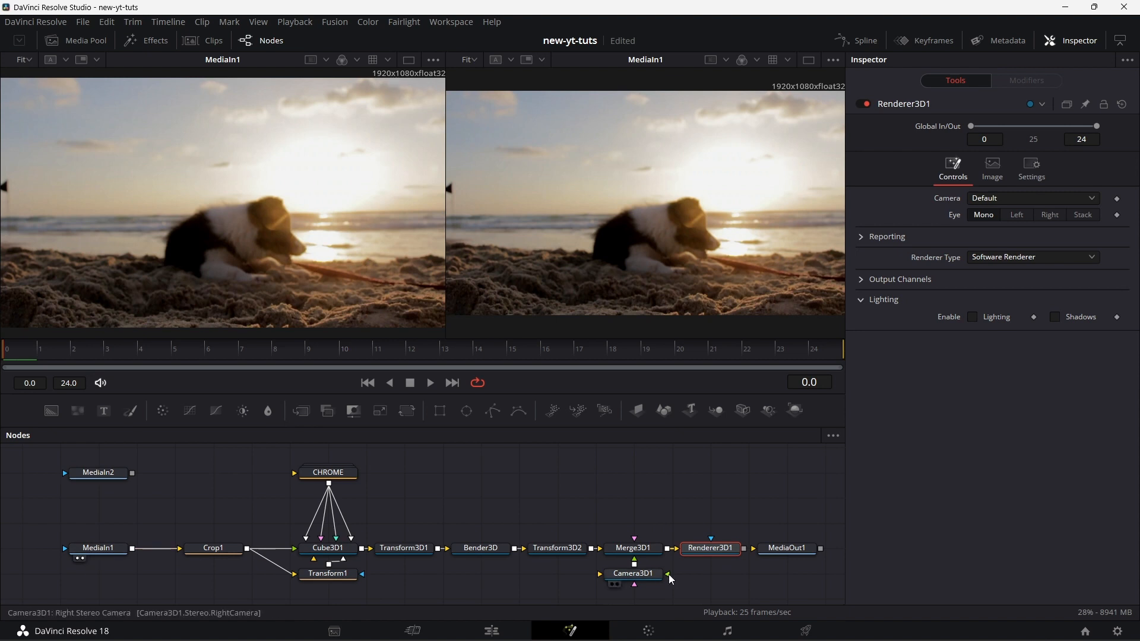
drag(724, 305, 725, 300)
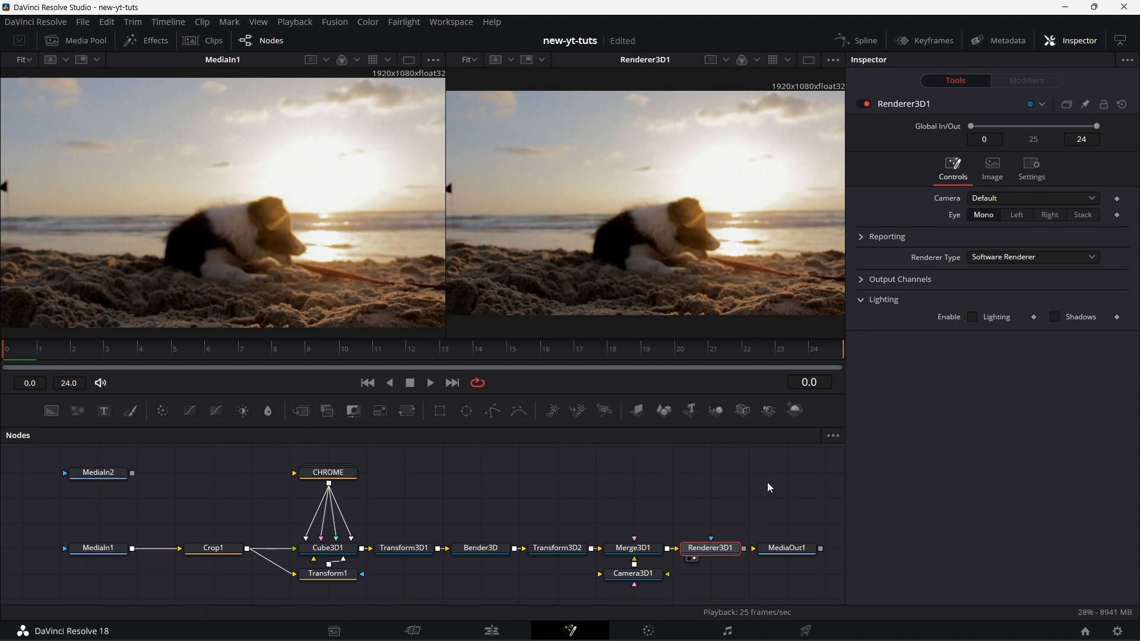
Step: Modify Transform3D1's Z rotation with Anim Curves and set the modifier's scale to 30
click(399, 547)
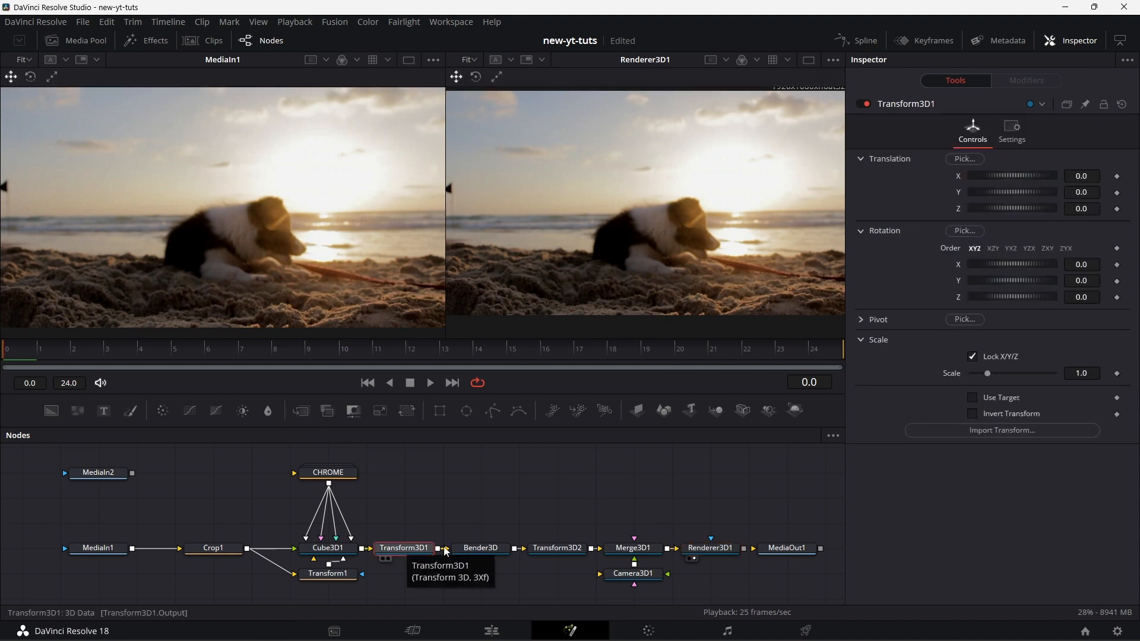
right_click(958, 297)
mouse_move(1029, 364)
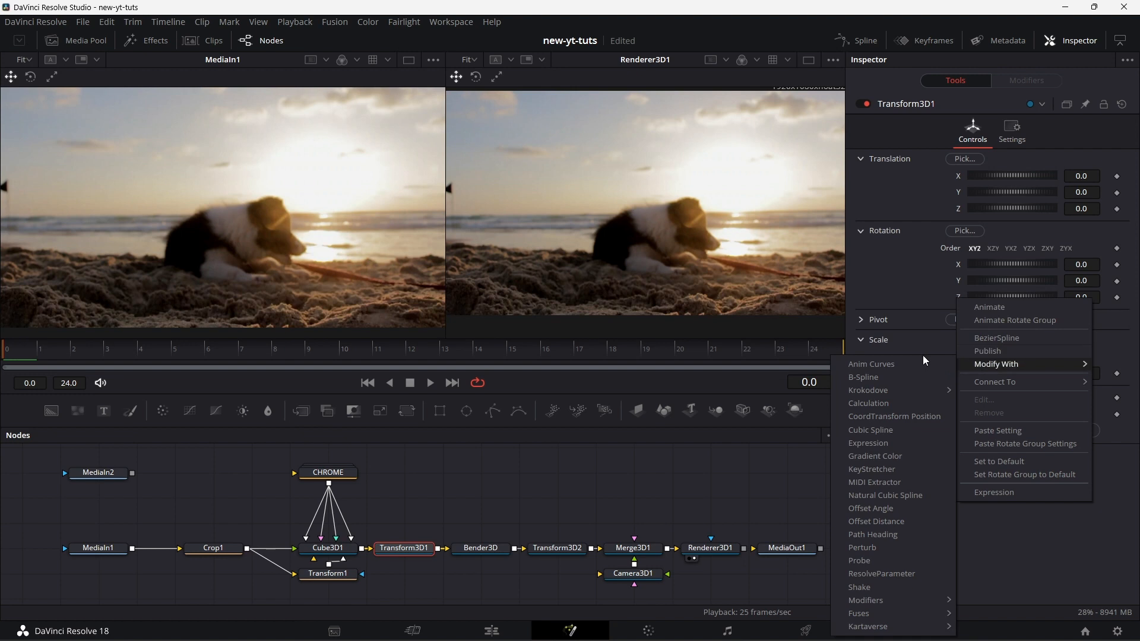
click(904, 363)
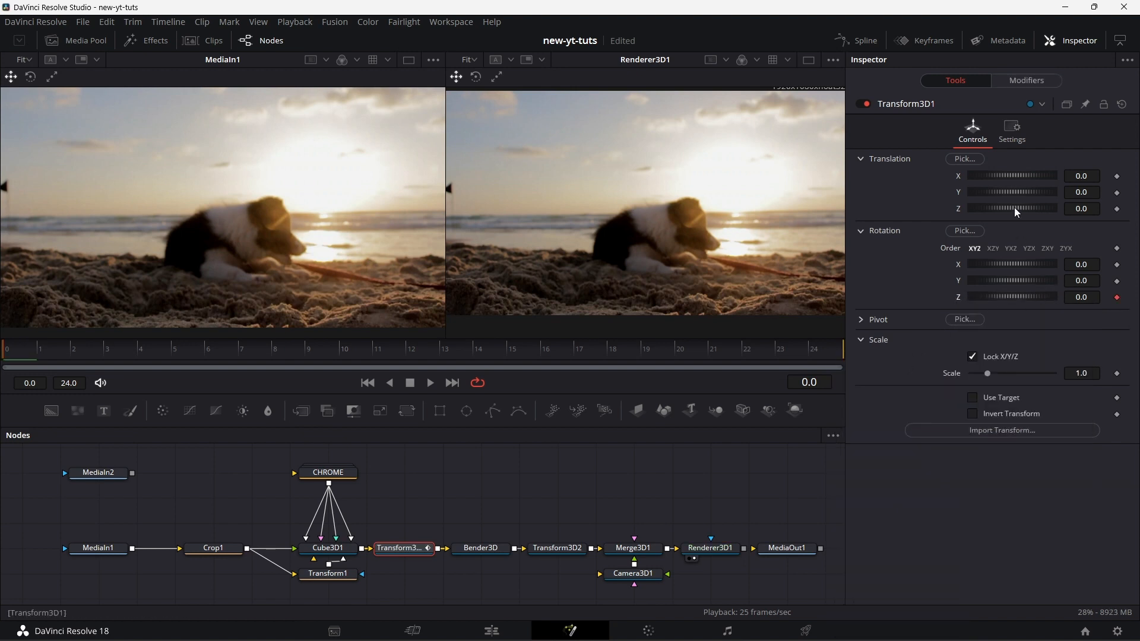
click(1039, 76)
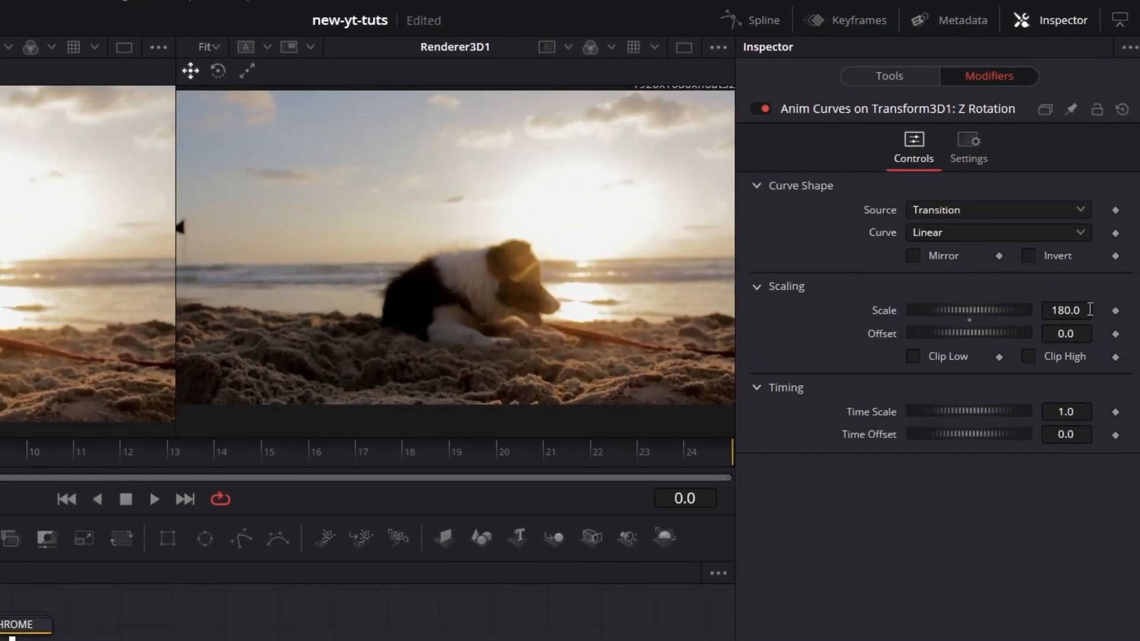
click(1089, 310)
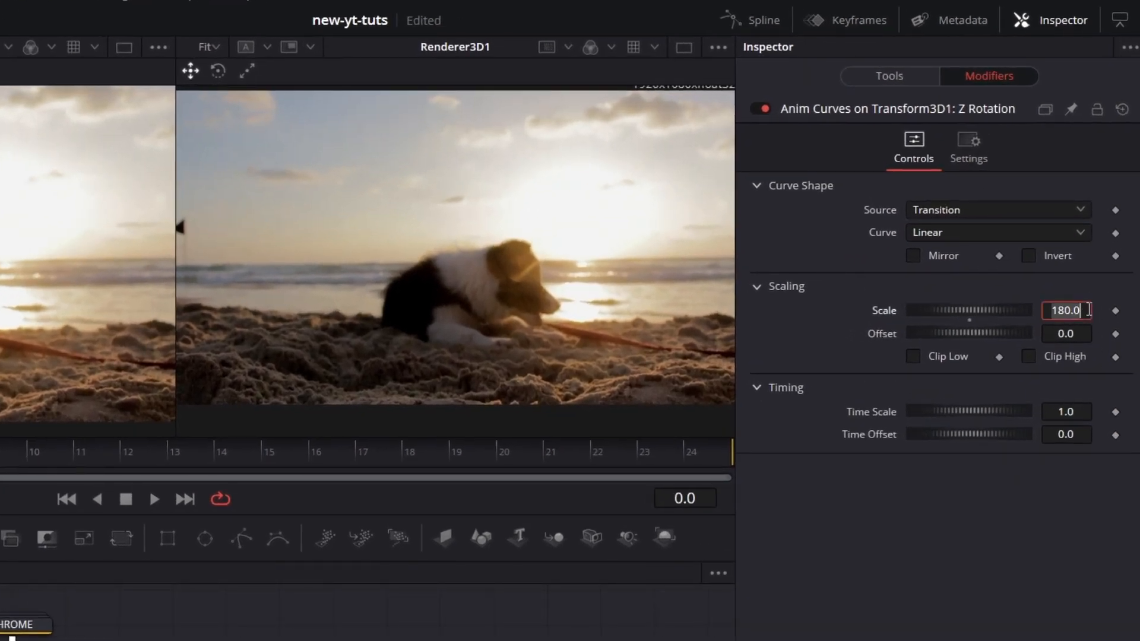
text(30)
key(Tab)
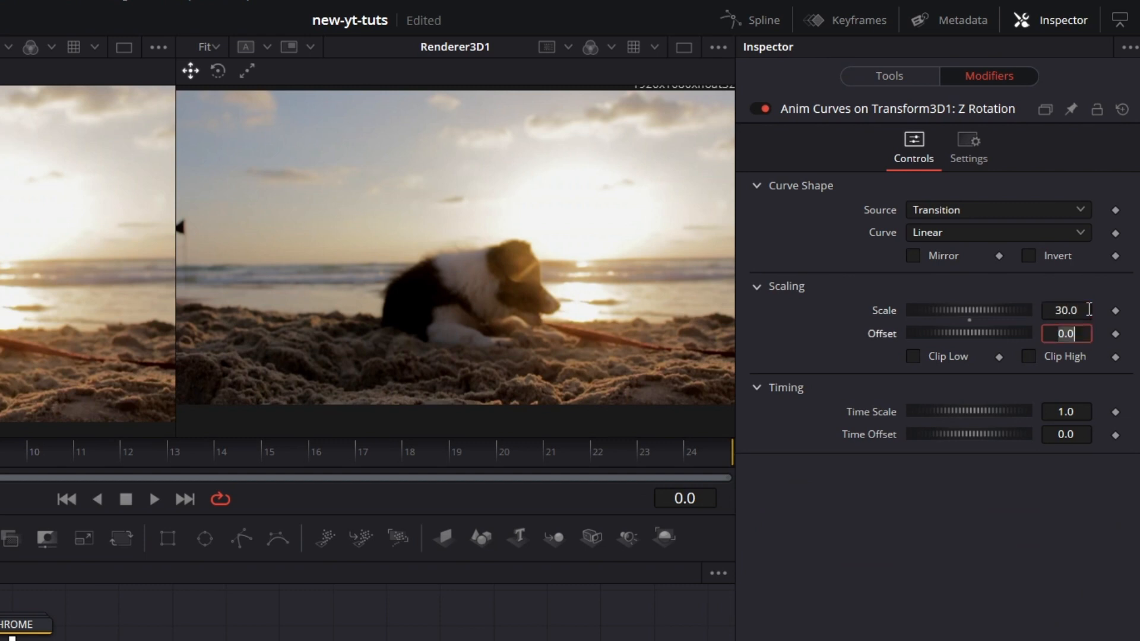
Step: Set the Z rotation's animation curve to Easing with Sine for both in and out
click(1006, 234)
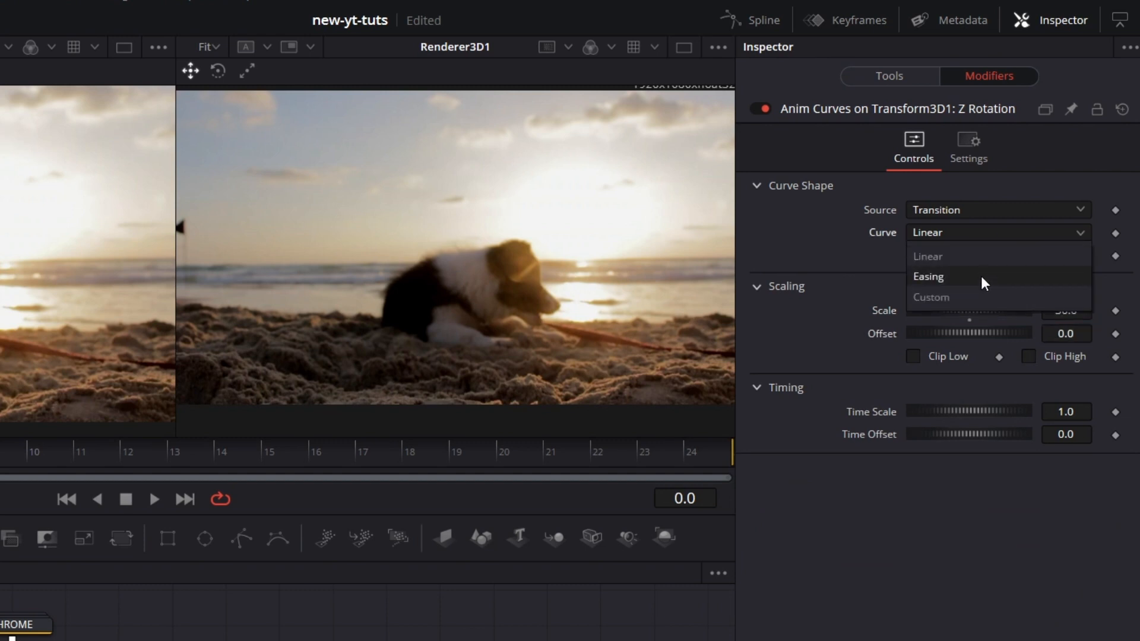
click(981, 276)
click(956, 257)
click(935, 301)
click(1044, 255)
click(1049, 298)
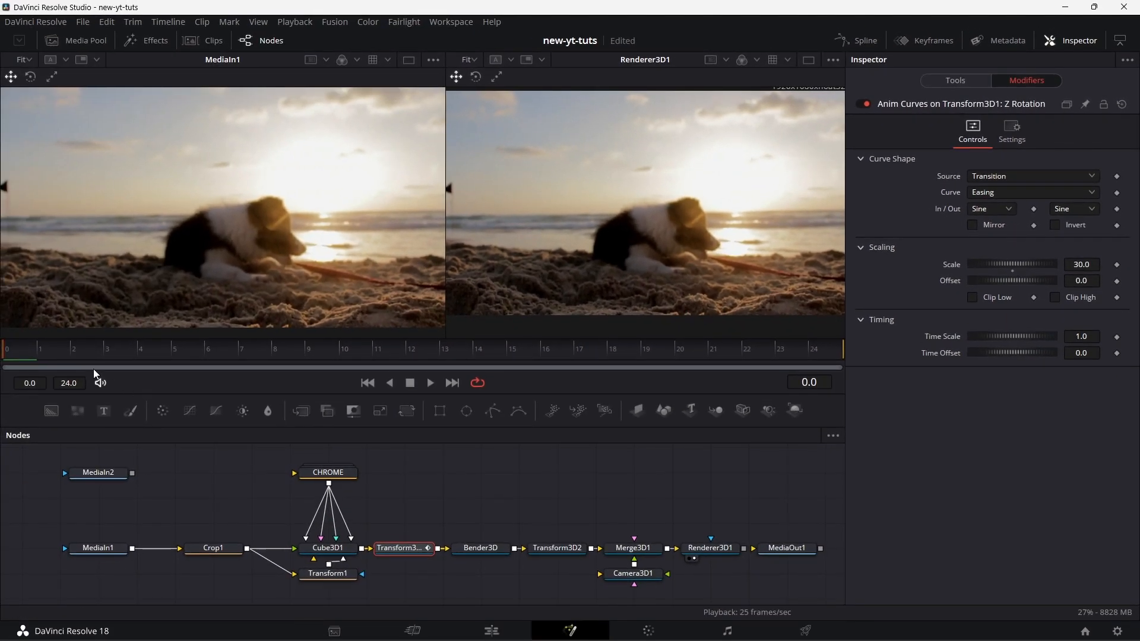
Step: Scrub through the transition to check the rotation animation, and return to the first frame
drag(56, 351, 198, 357)
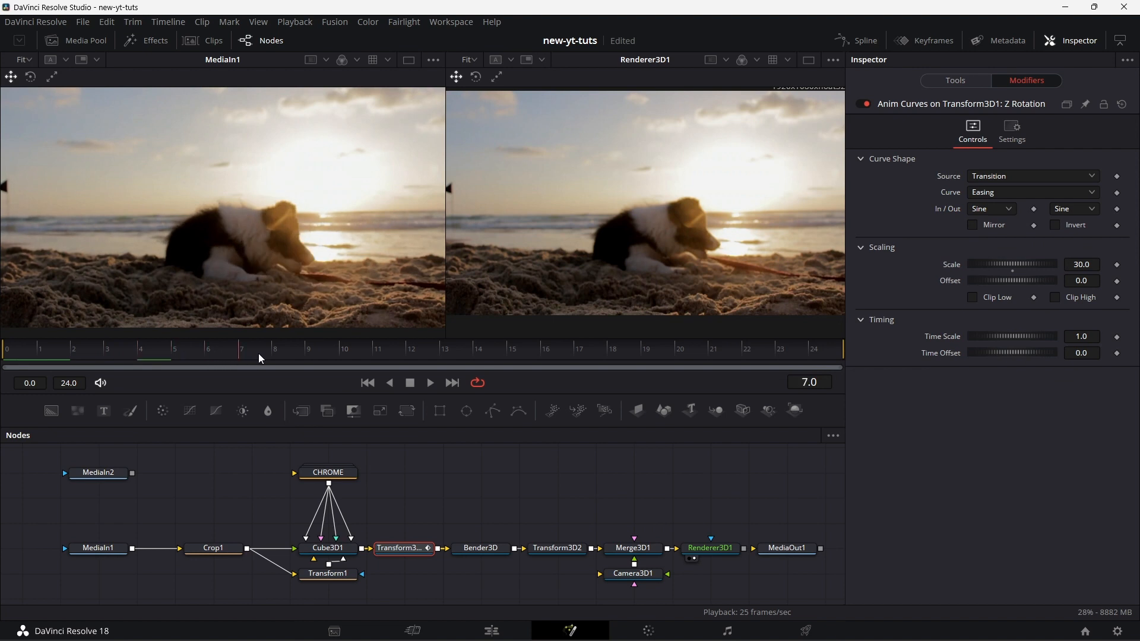
drag(326, 354, 445, 353)
click(367, 383)
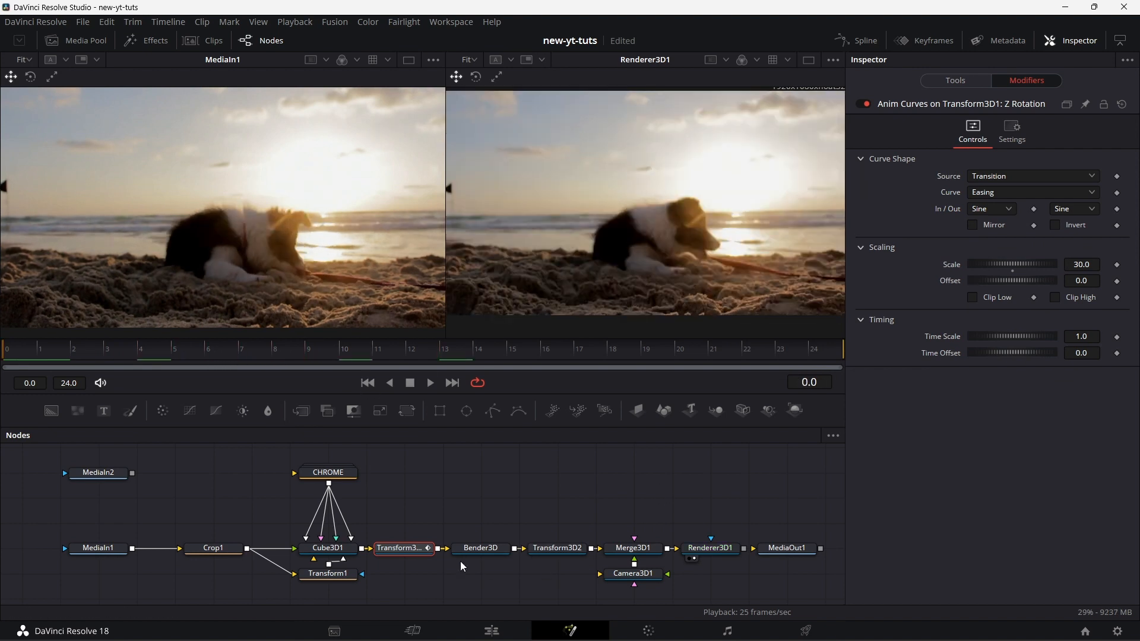
Step: Set Bender3D's bend amount to 1.0 and its axis to X
click(489, 549)
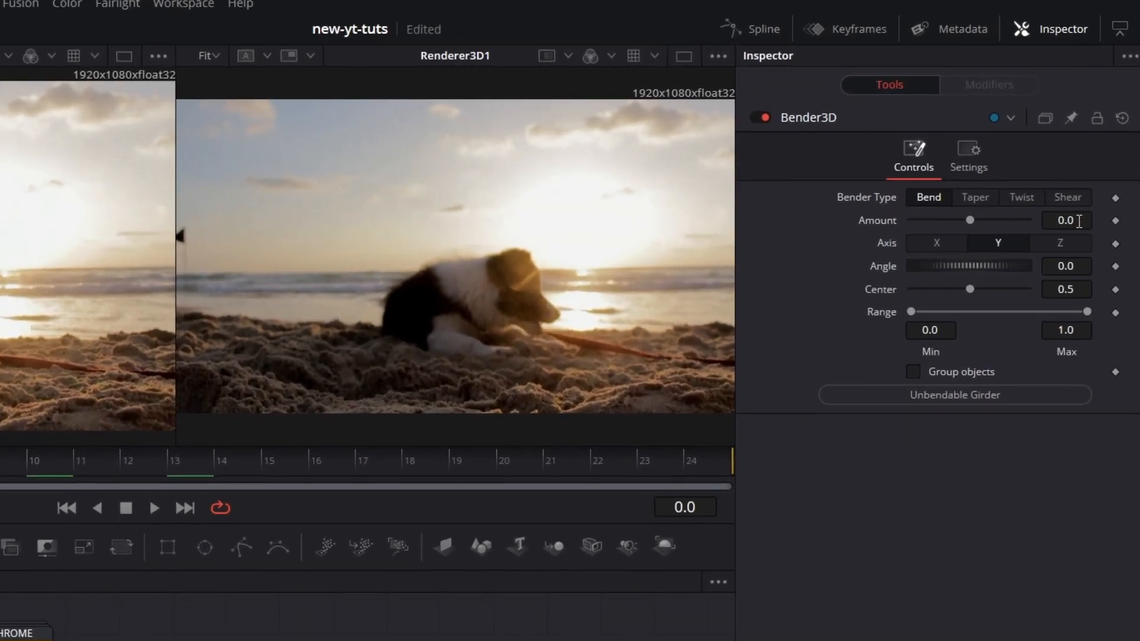
click(1084, 178)
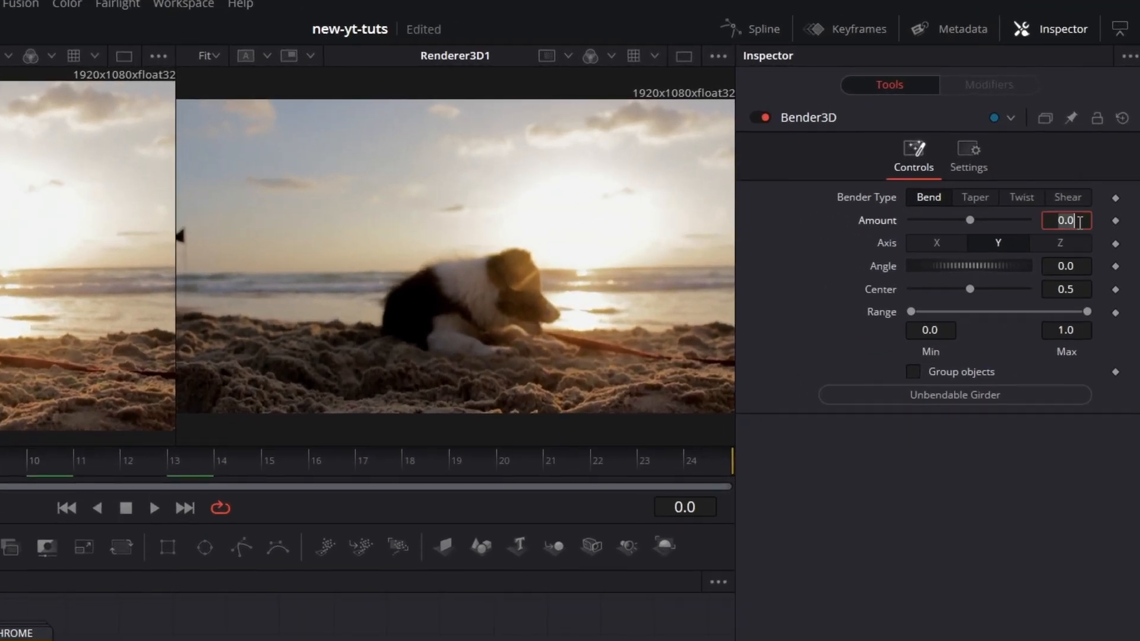
text(2)
key(Return)
text(1)
key(Tab)
click(933, 240)
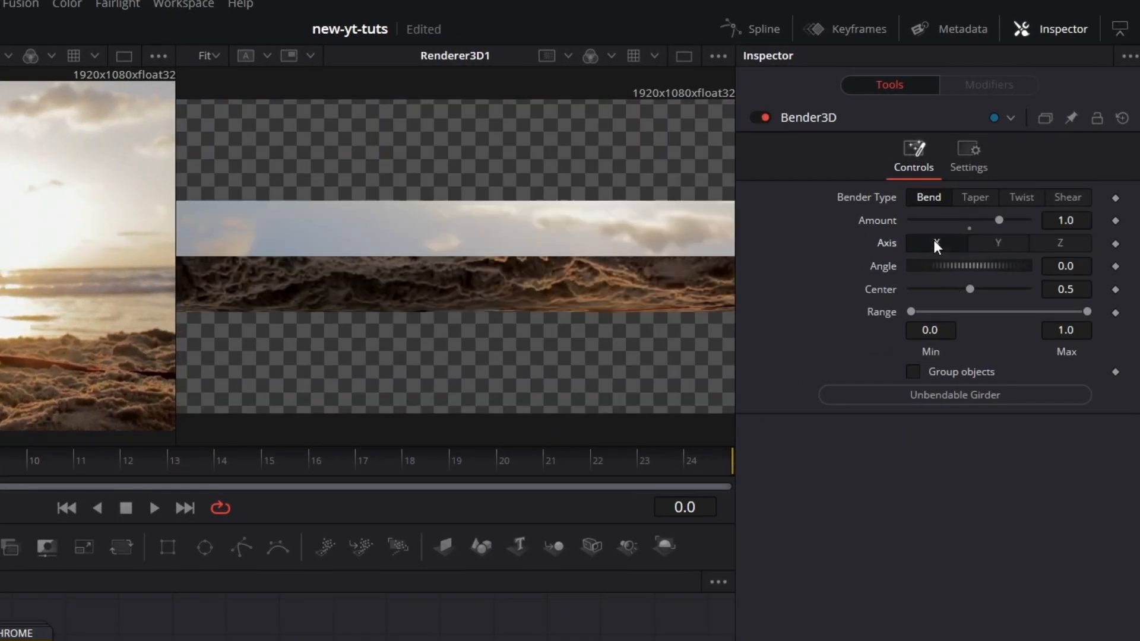
Step: Set Bender3D's angle to 90 and its center to 0
click(1055, 267)
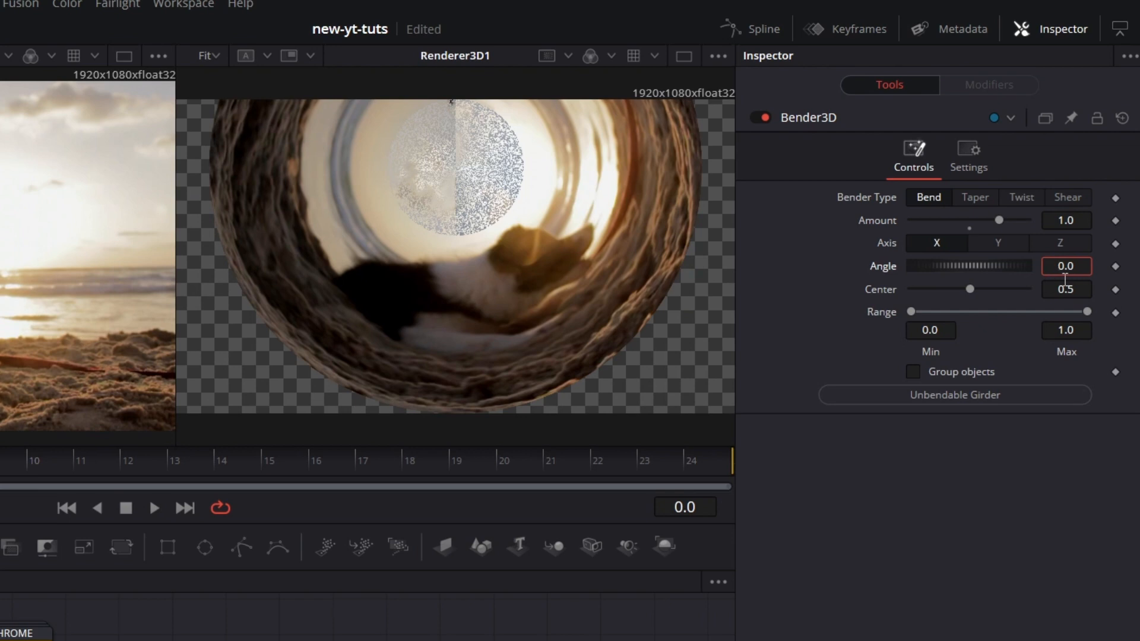
text(9)
key(Tab)
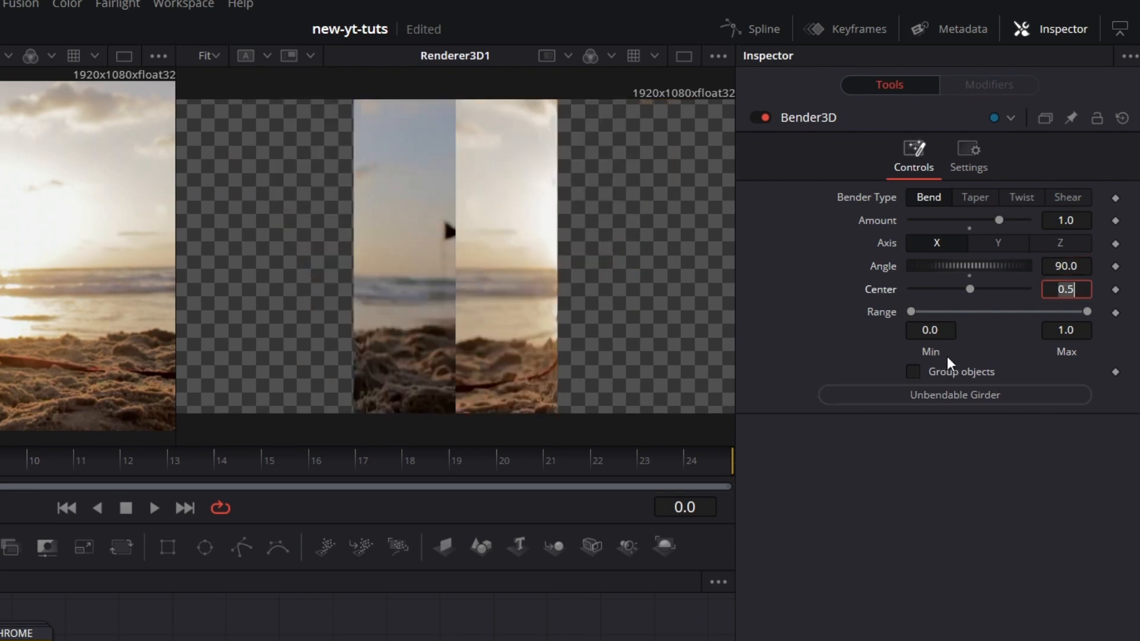
text(0)
key(Return)
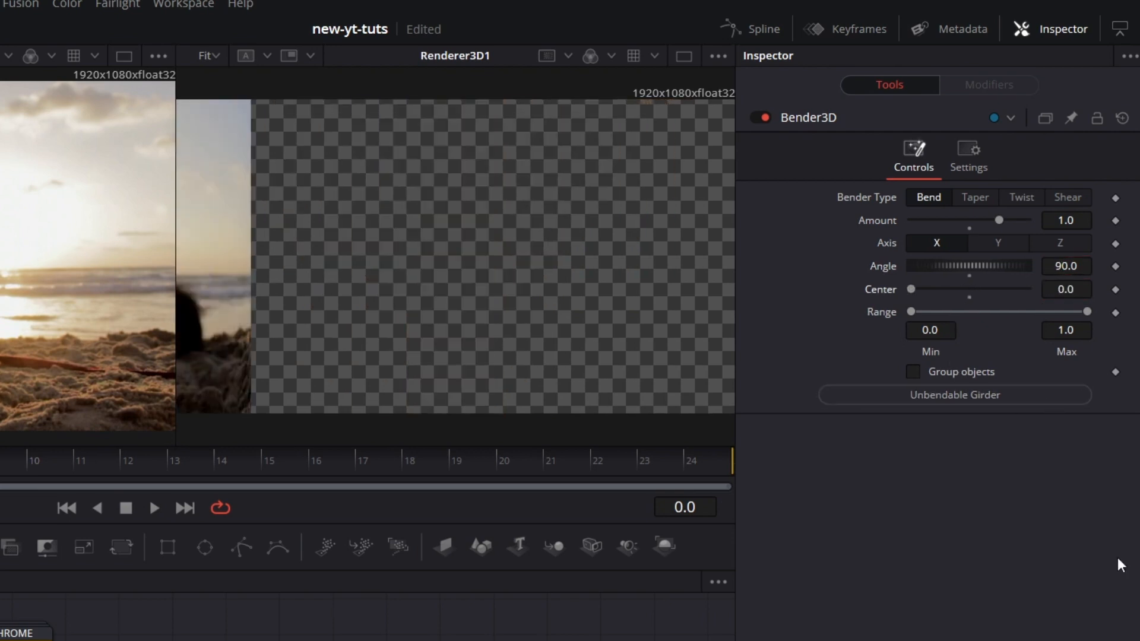
Step: Modify Bender3D's range minimum with Anim Curves, and set the modifier's scale to -1.0 and offset to 1.0
right_click(909, 309)
mouse_move(983, 403)
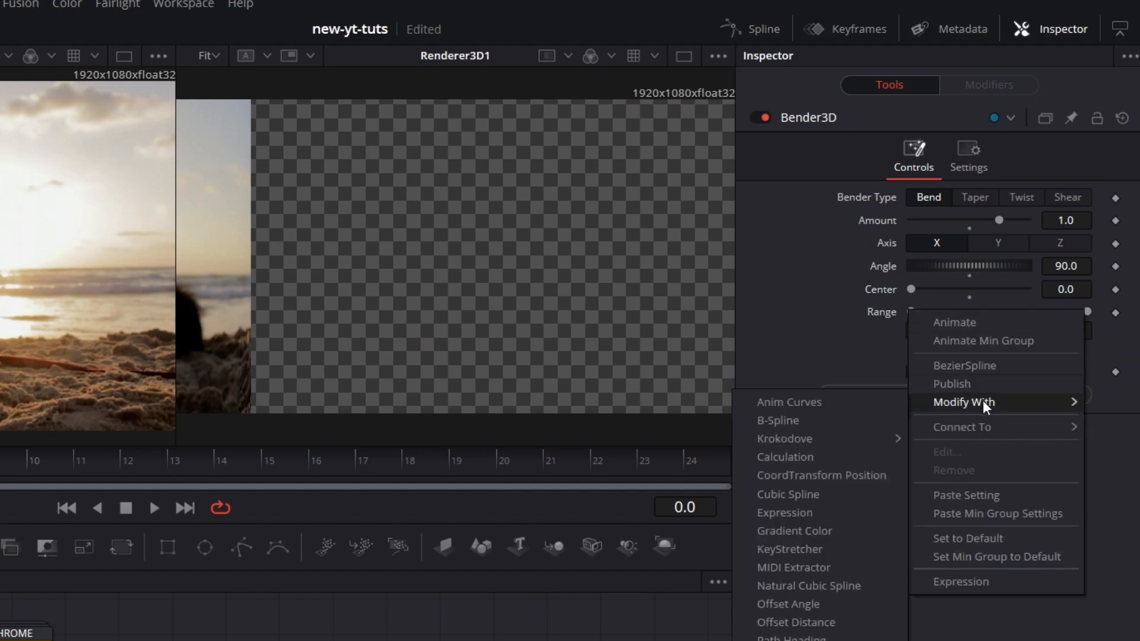
click(814, 403)
click(983, 82)
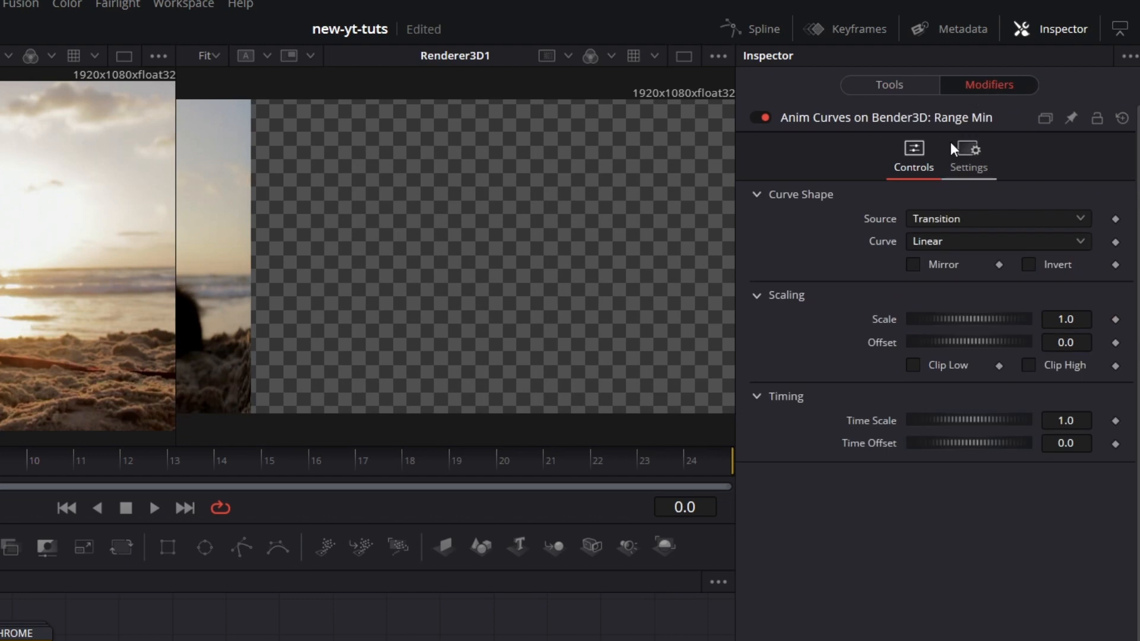
click(1083, 344)
text(1)
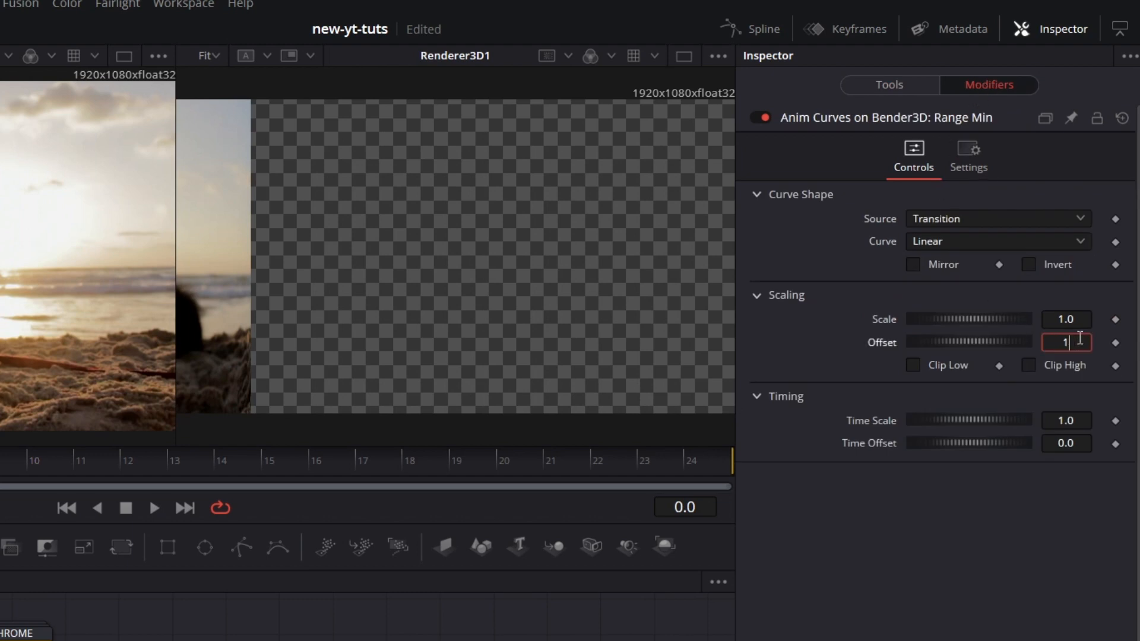
key(Return)
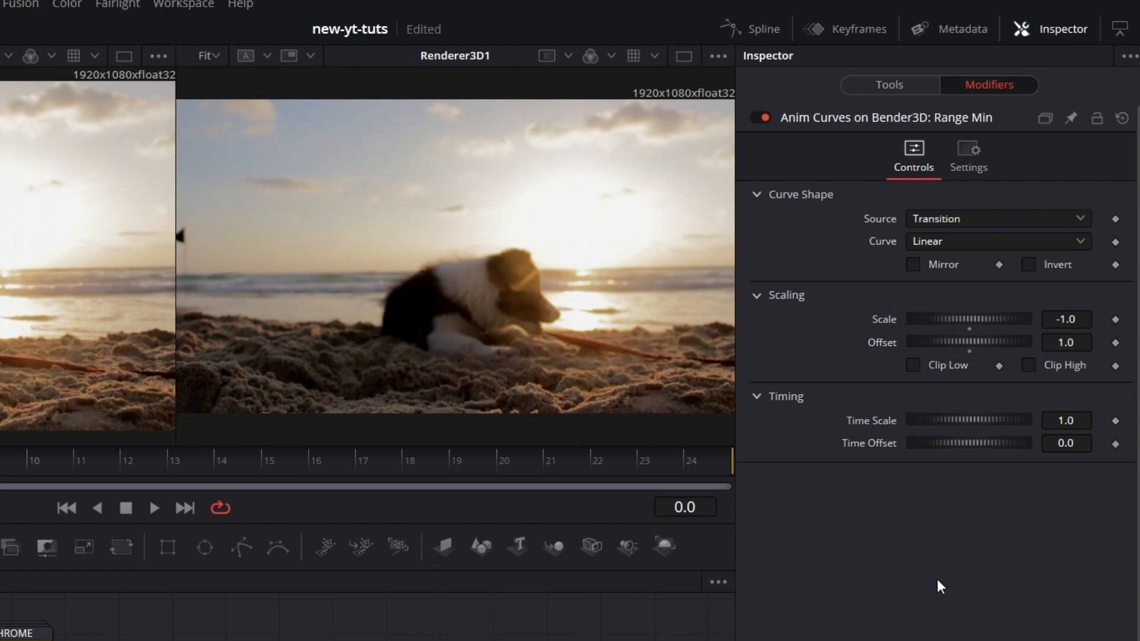
Step: Set the range minimum's animation curve to Easing with Sine for both in and out
click(976, 241)
click(950, 285)
click(957, 265)
click(950, 308)
click(1063, 266)
click(1053, 313)
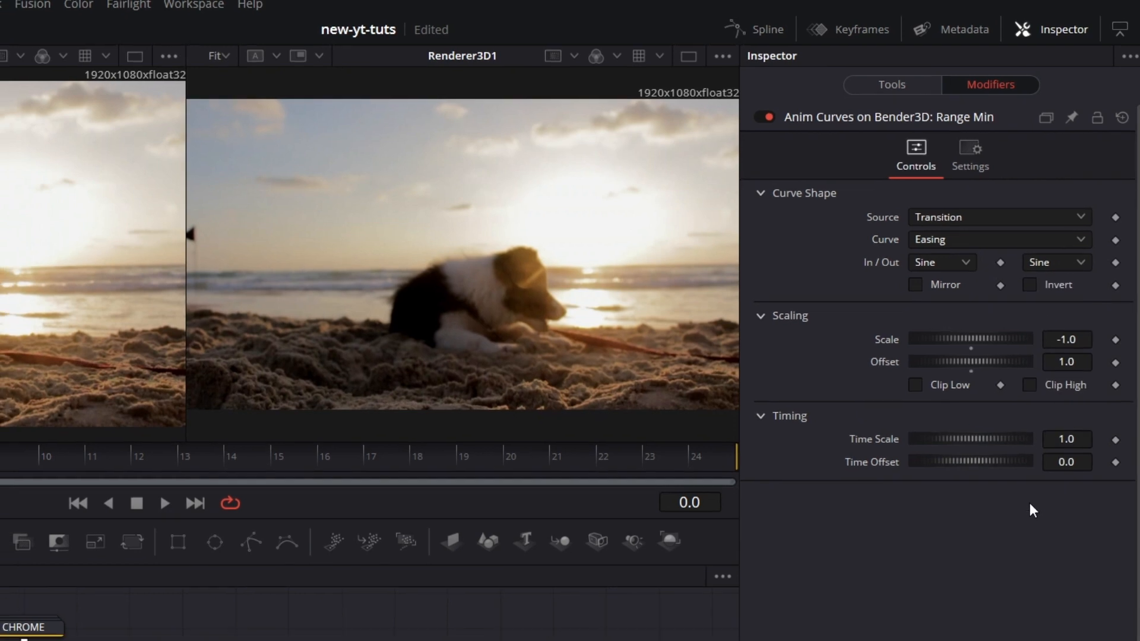
Step: Modify Transform3D2's X translation with Anim Curves and set the modifier's scale to 0.35
click(568, 549)
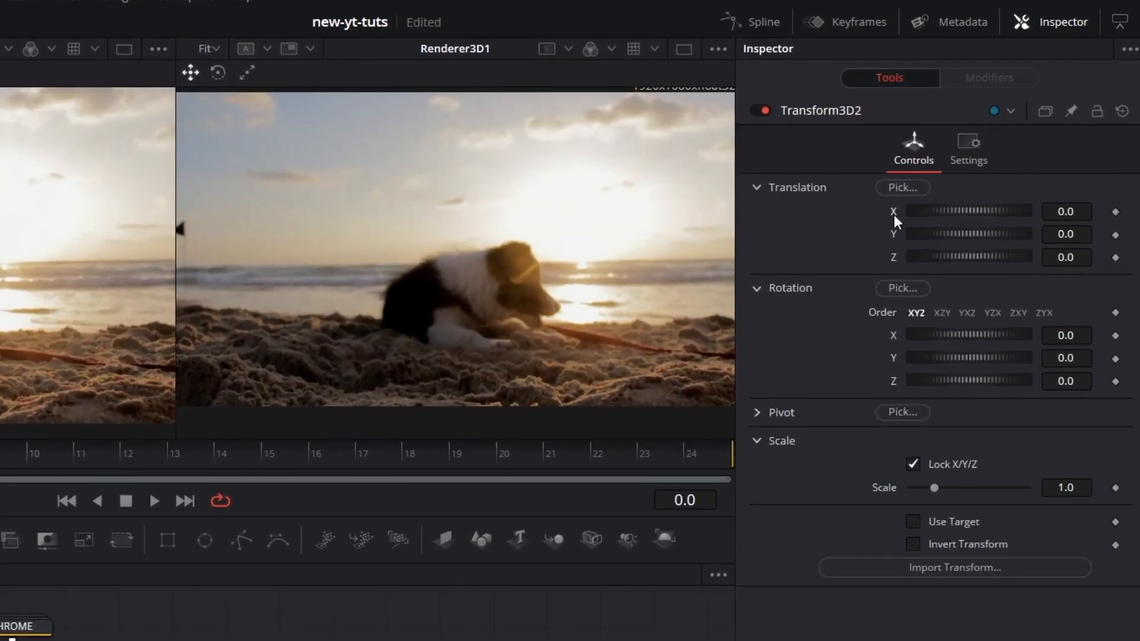
right_click(901, 209)
mouse_move(972, 306)
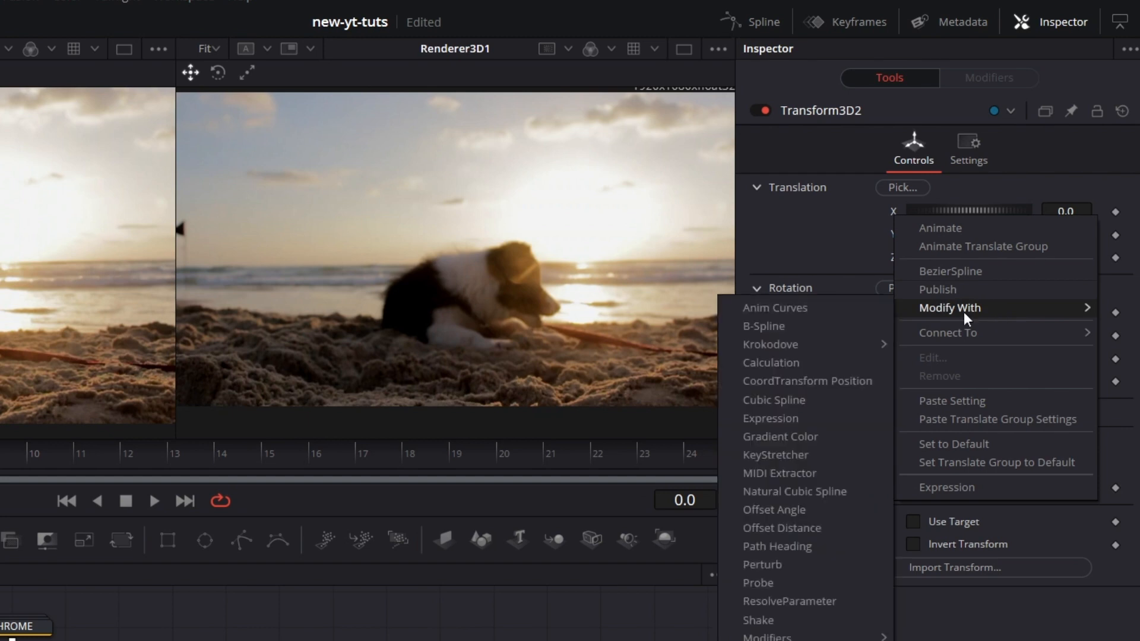
click(810, 308)
click(988, 77)
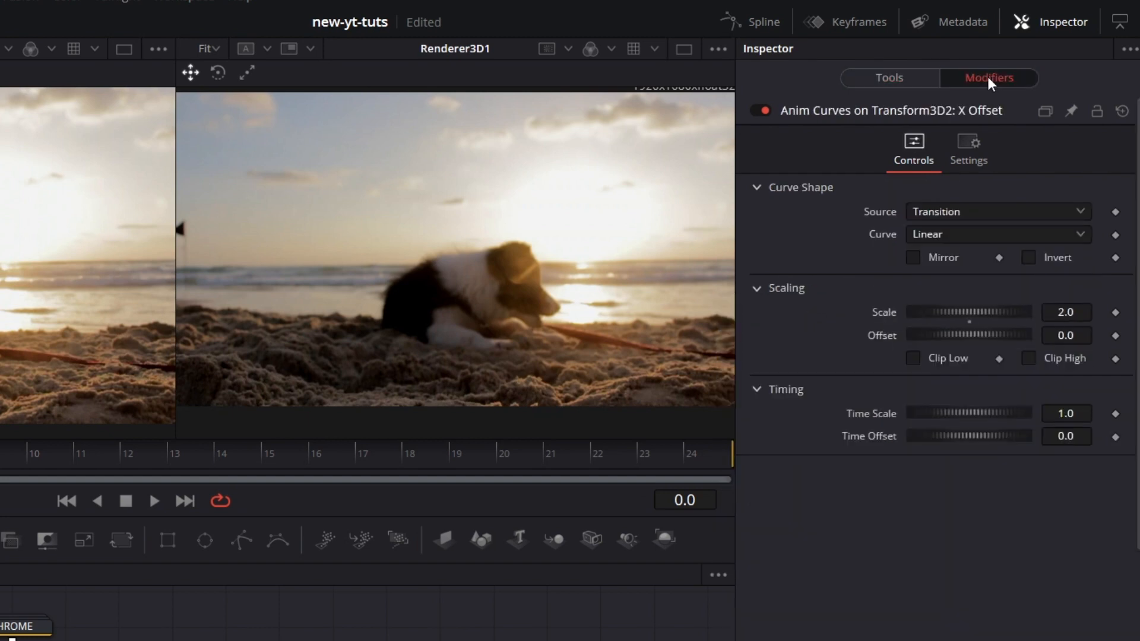
click(1084, 315)
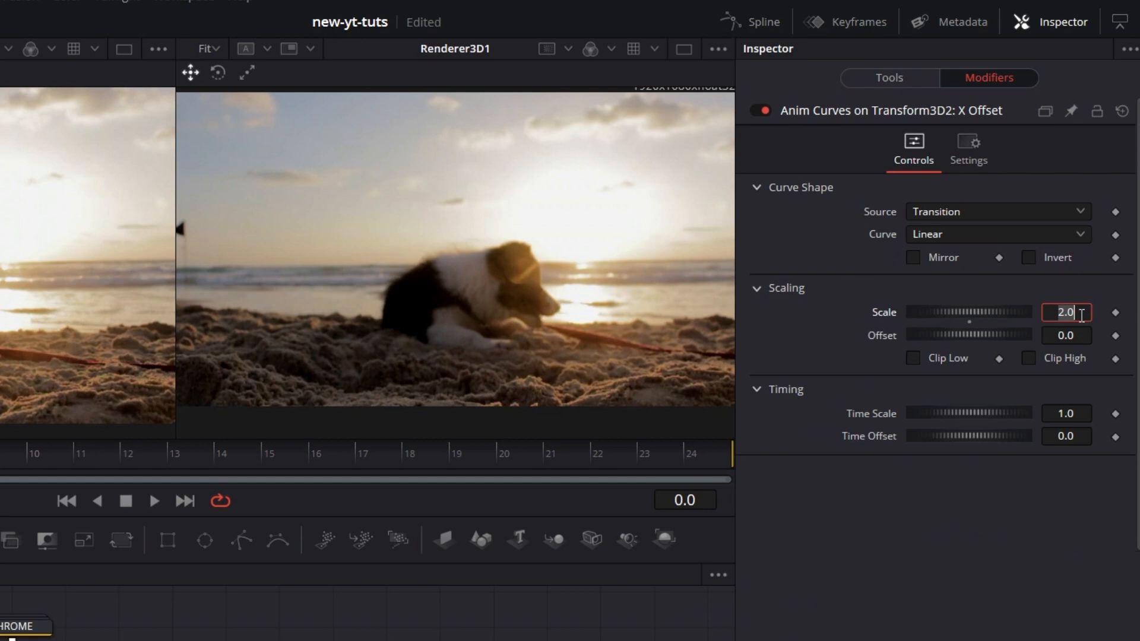
text(0)
text(.35)
key(Tab)
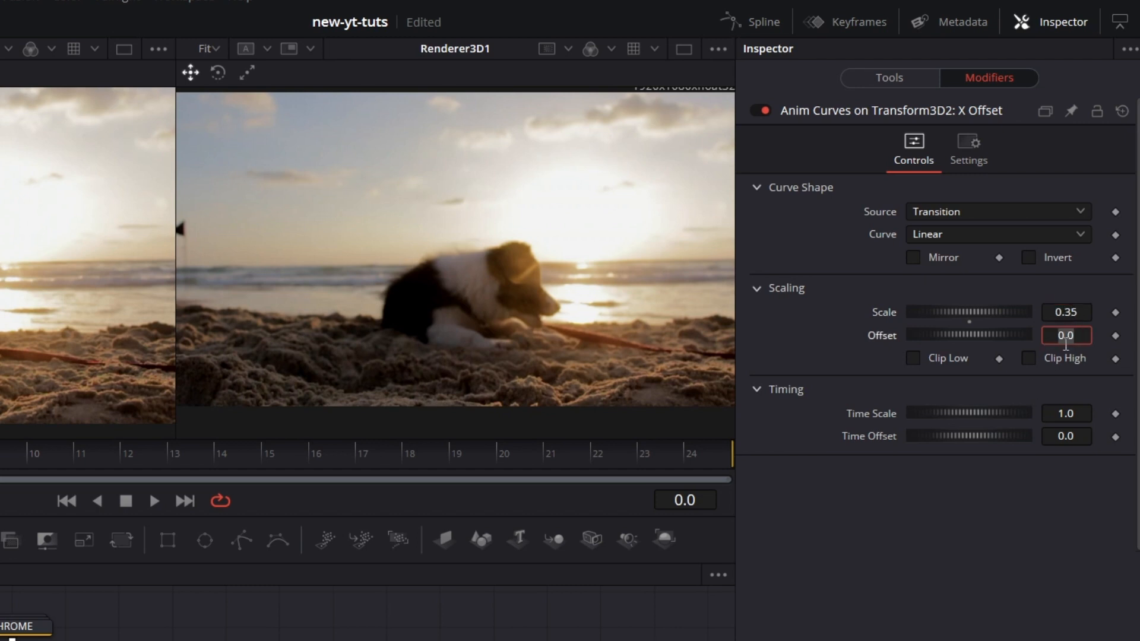
Step: Set the X translation modifier's time scale to 1.75 and its time offset to 0.1
click(1082, 420)
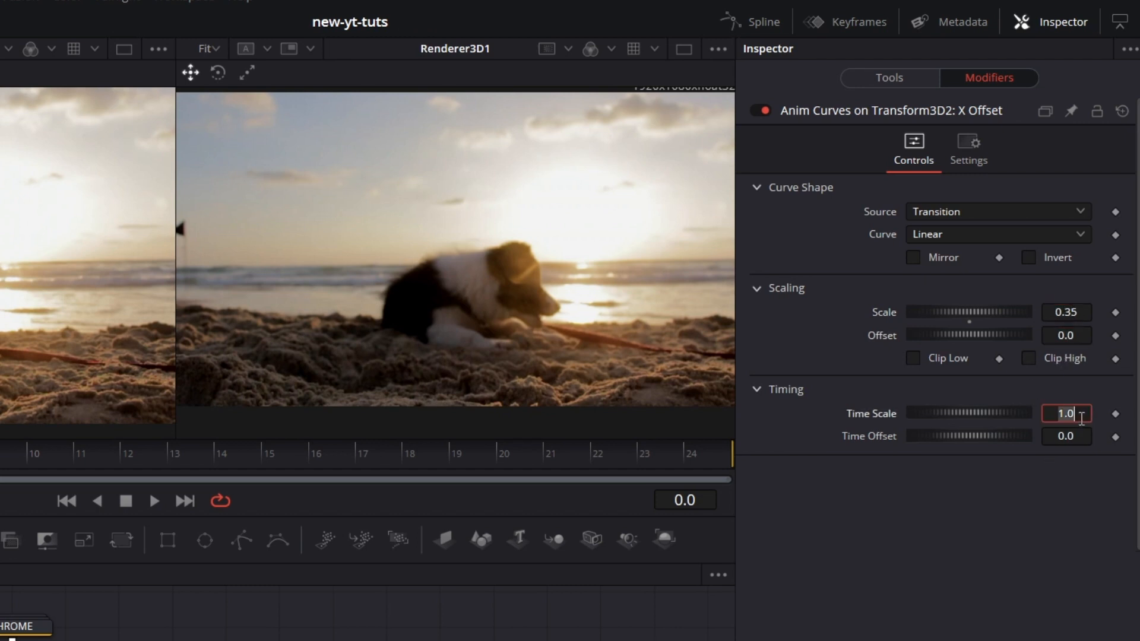
text(1.75)
key(Tab)
click(1078, 437)
key(Tab)
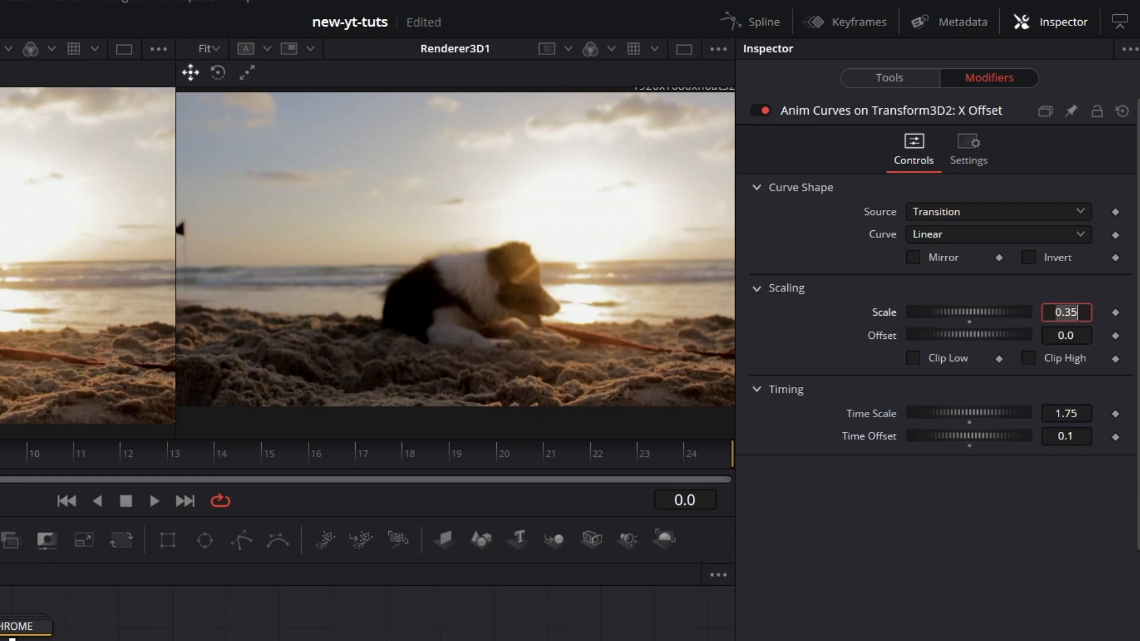
Step: Set the X translation's animation curve to Easing with Sine for both in and out
click(938, 231)
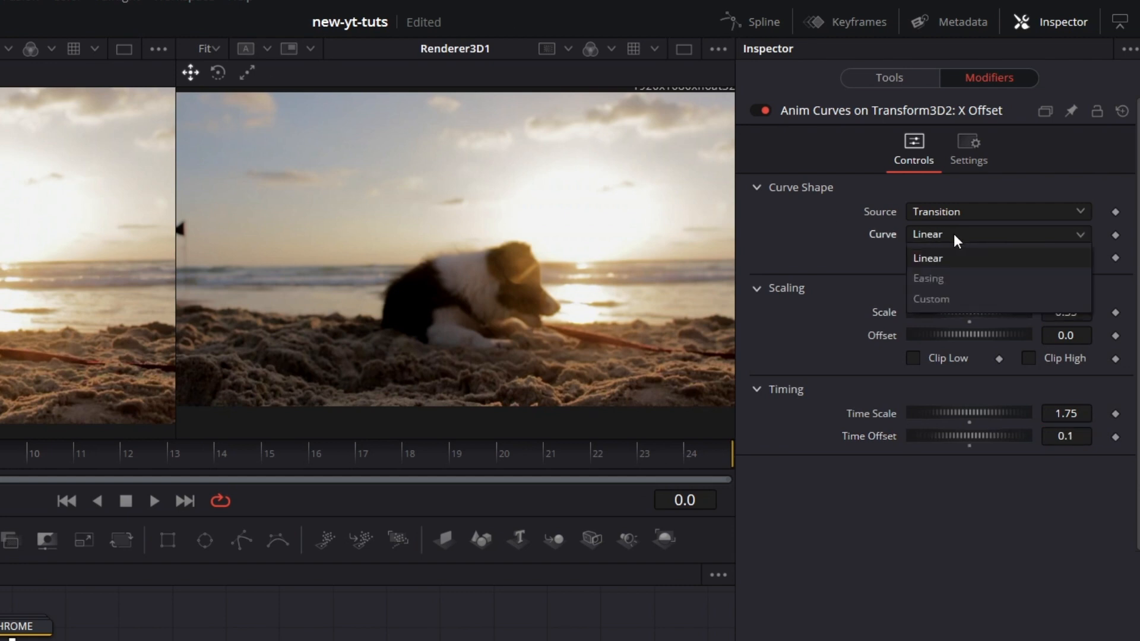
click(956, 275)
click(957, 257)
click(942, 301)
click(1027, 259)
click(1042, 303)
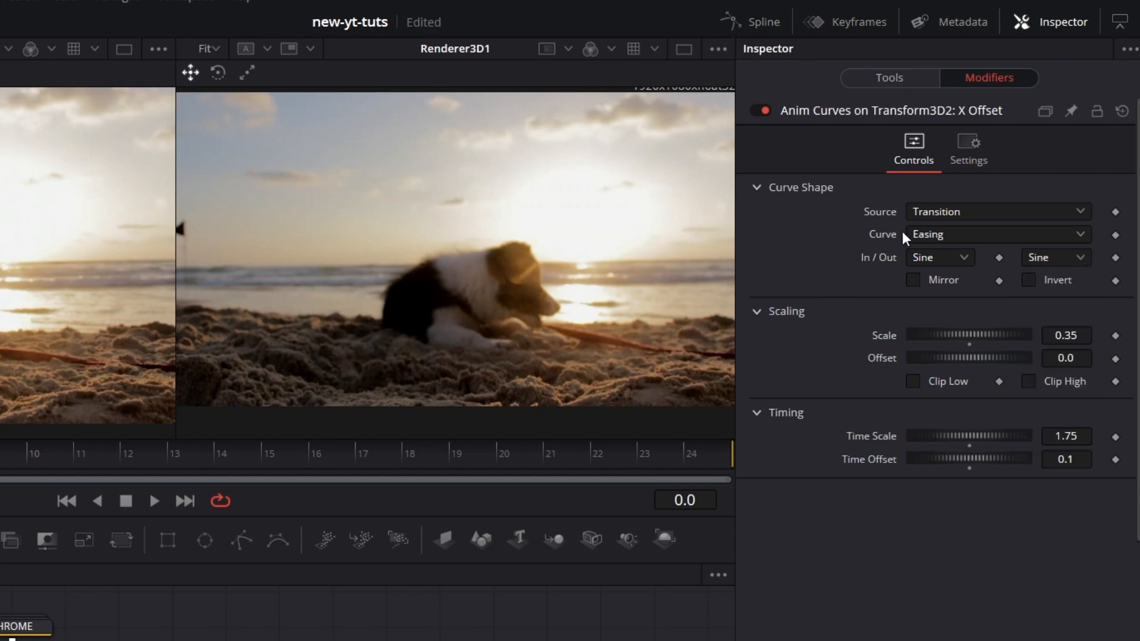
Step: Modify Transform3D2's Z translation with Anim Curves and set the modifier's scale to 0.35
click(889, 78)
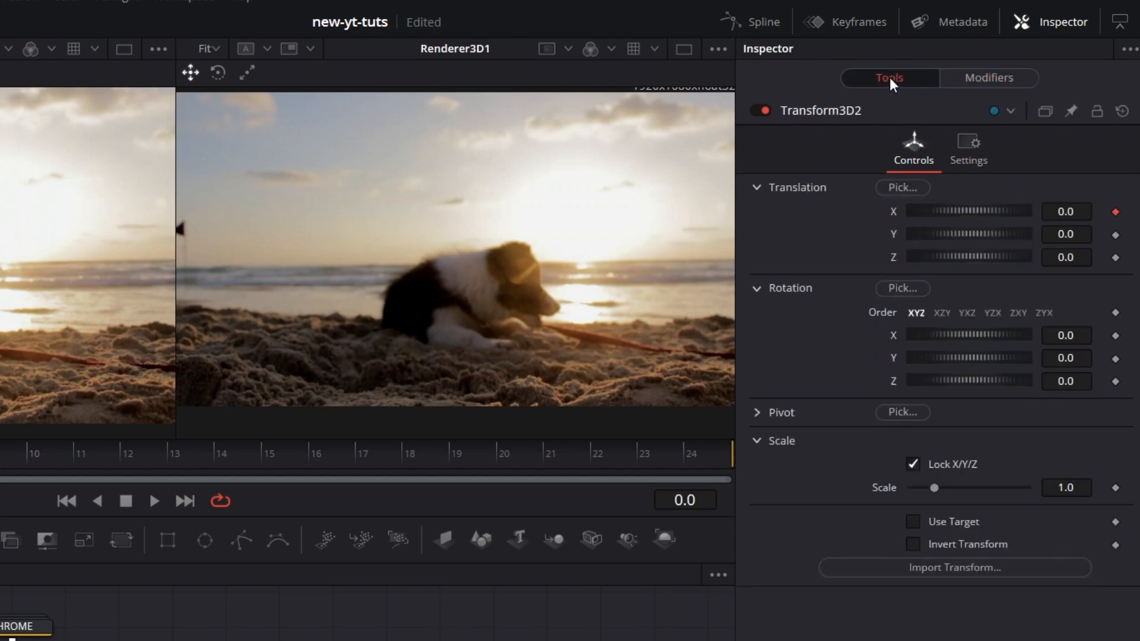
right_click(896, 263)
mouse_move(966, 353)
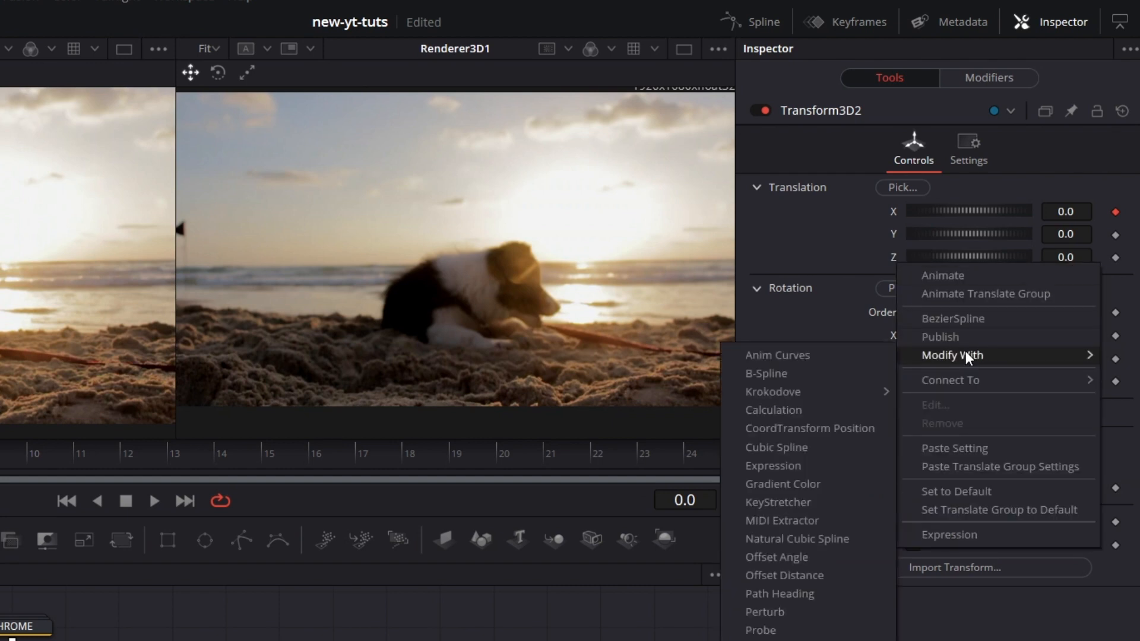
click(856, 356)
click(1000, 78)
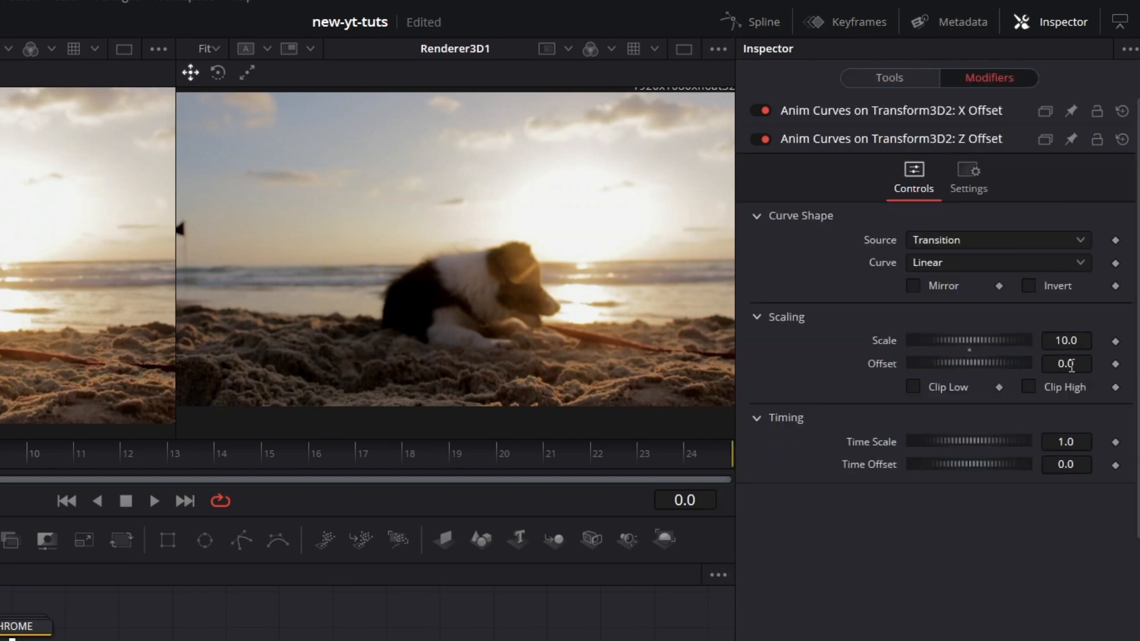
click(1084, 339)
text(0.35)
key(Return)
Step: Set the Z translation modifier's time scale to 2.0 and its curve to Easing with Sine for both in and out
click(1084, 444)
text(2)
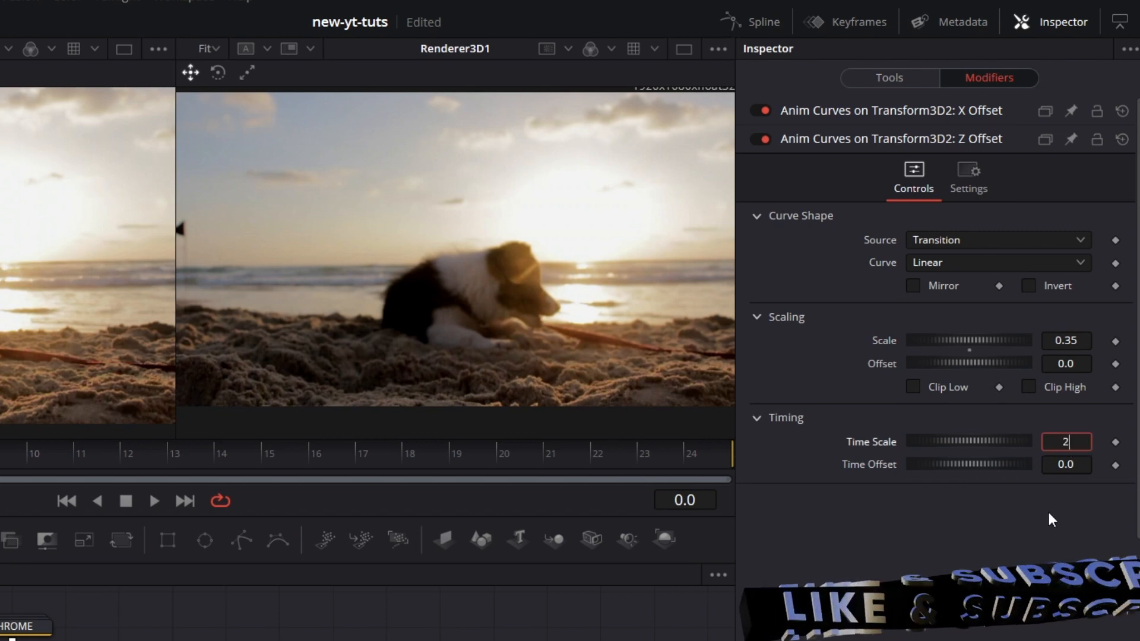
key(Return)
click(956, 267)
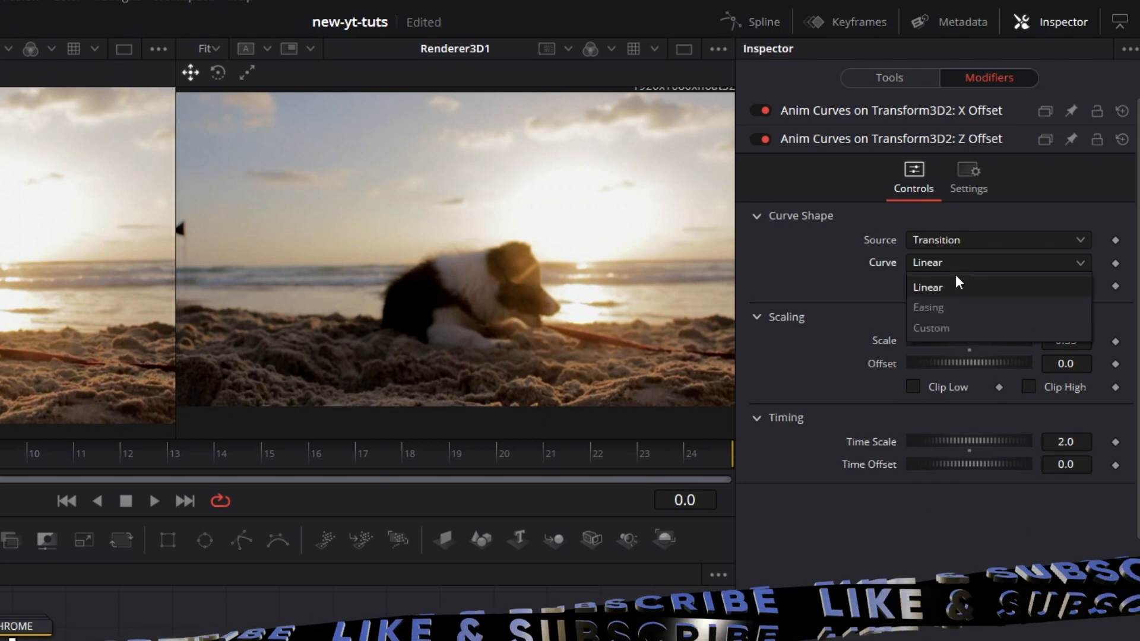
click(953, 307)
click(956, 286)
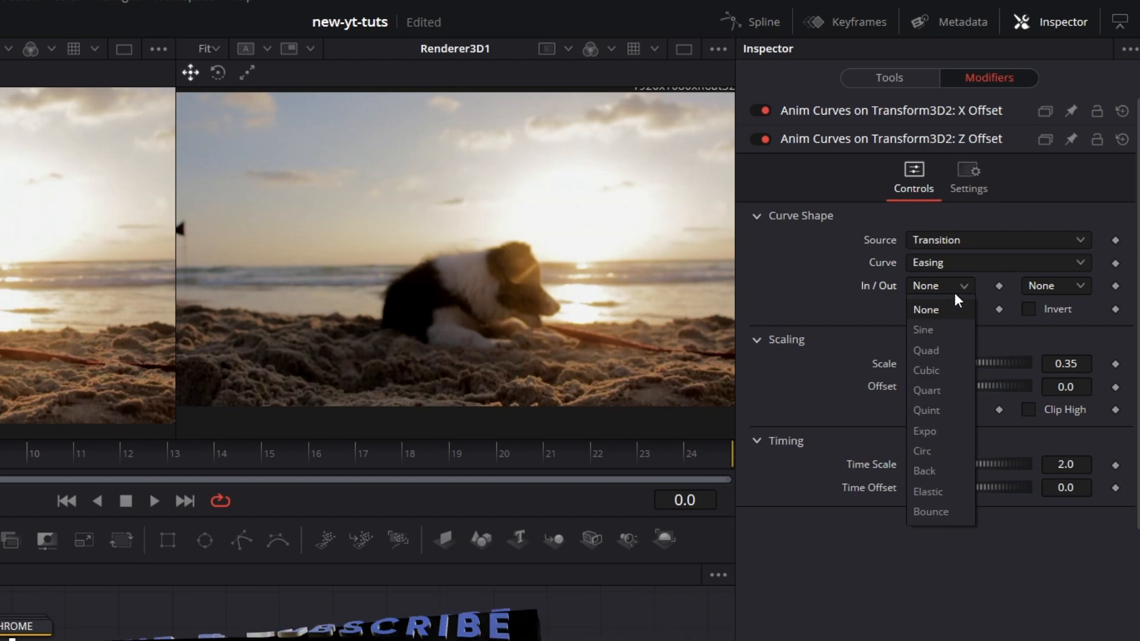
click(949, 328)
click(1043, 285)
click(1045, 331)
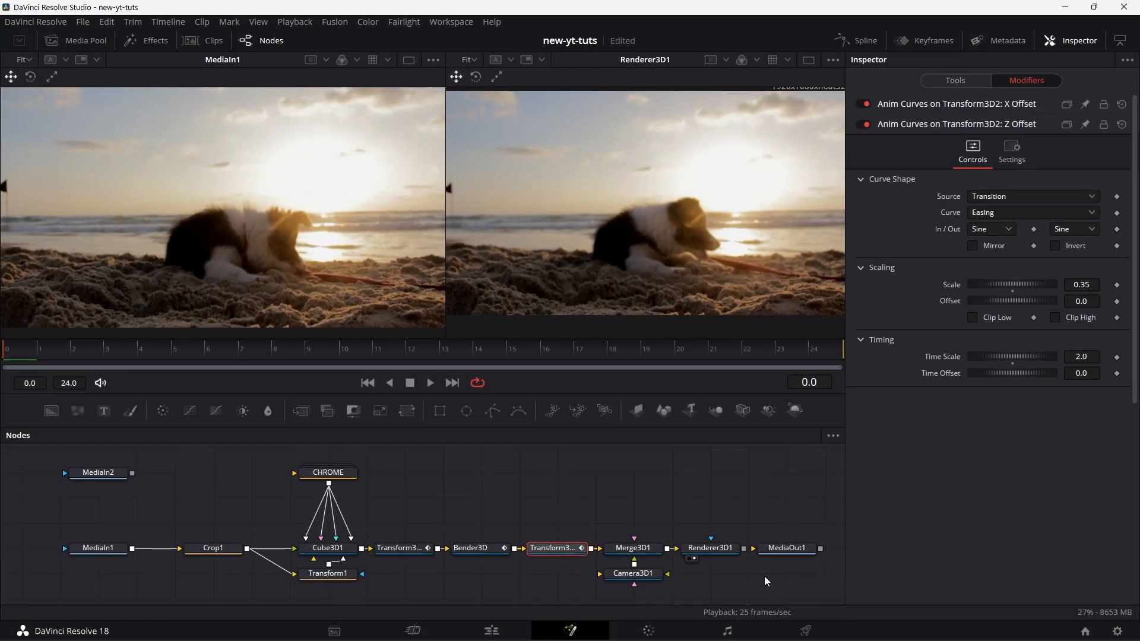
Step: Switch Renderer3D1 to the OpenGL Renderer and play the transition to about the middle to check the movement
click(713, 547)
click(1027, 259)
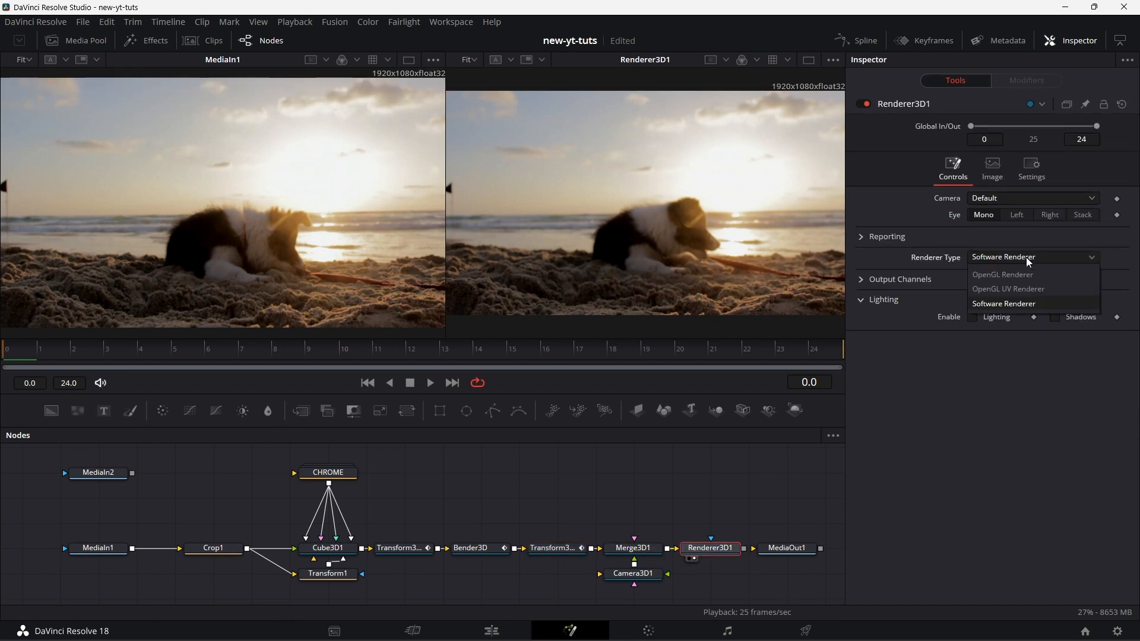
click(1015, 275)
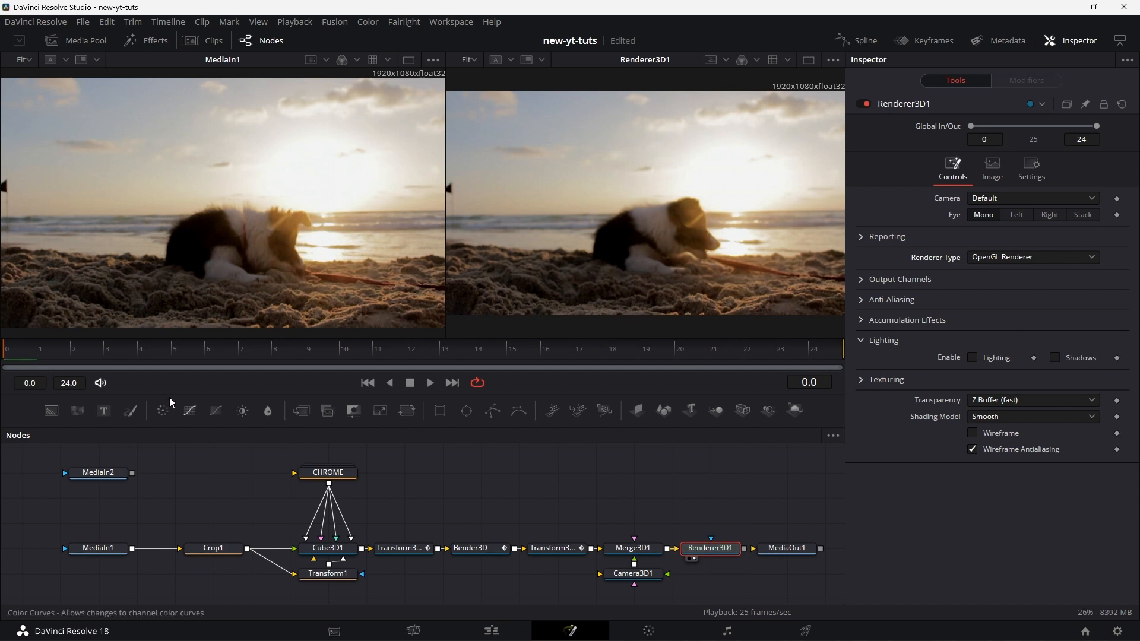
click(431, 383)
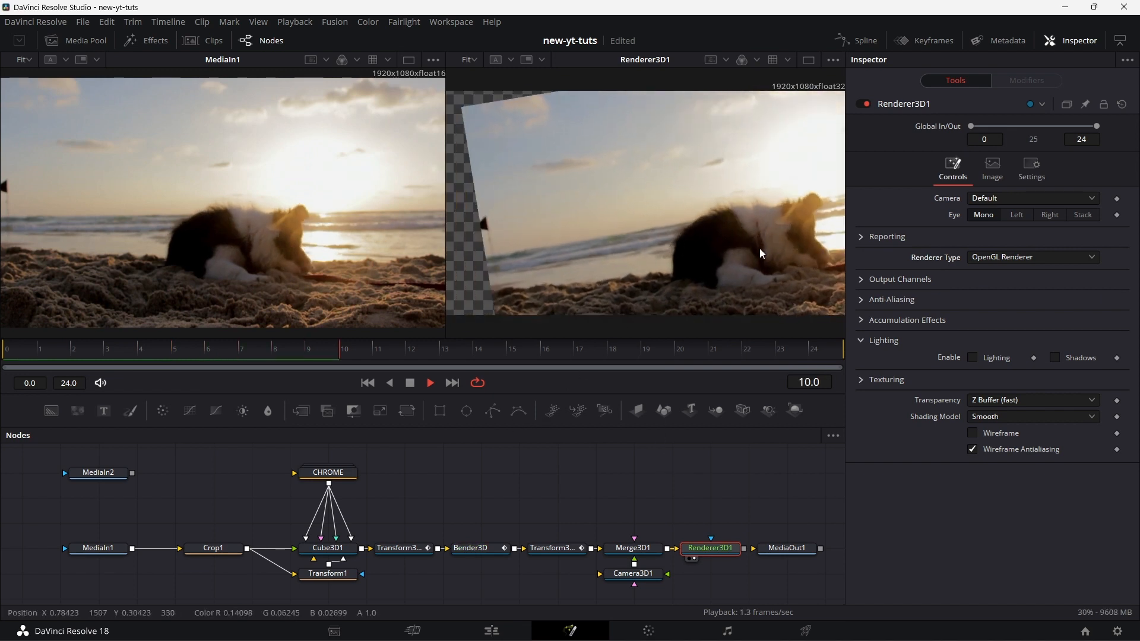
click(410, 383)
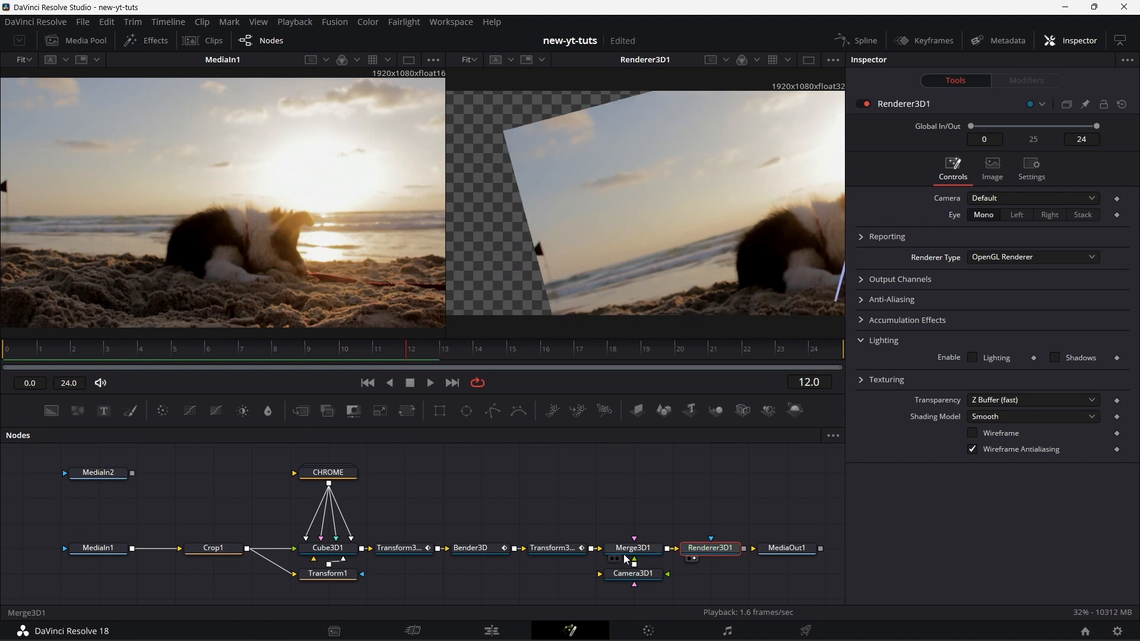
Step: Set the scale of Transform3D2's Z translation modifier to -0.35 and replay the transition from the first frame
click(547, 548)
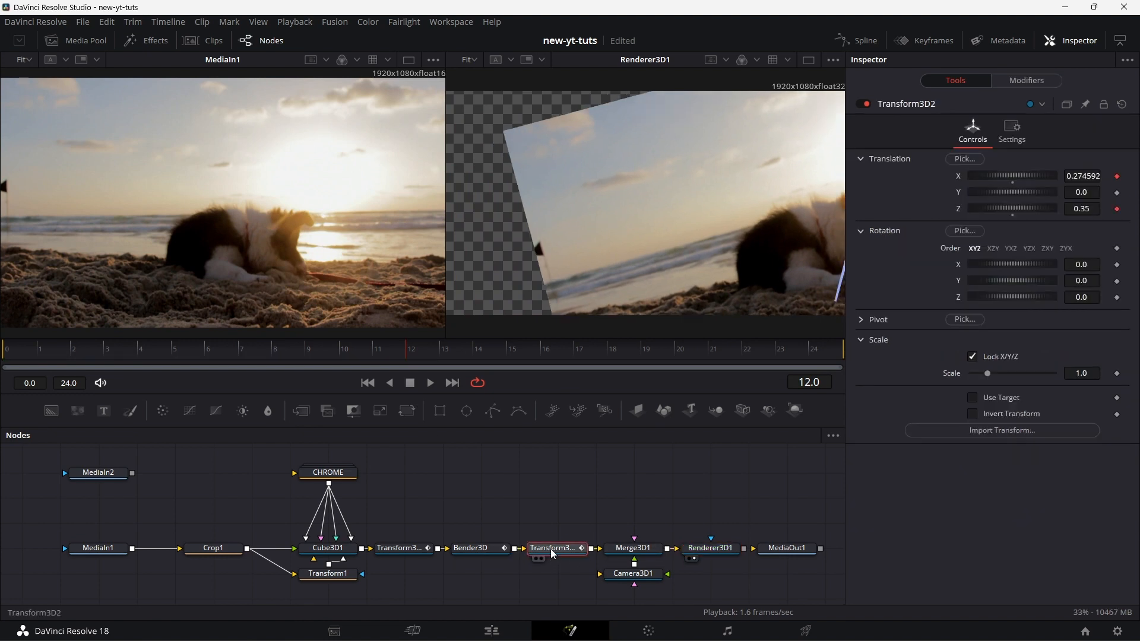
click(1036, 83)
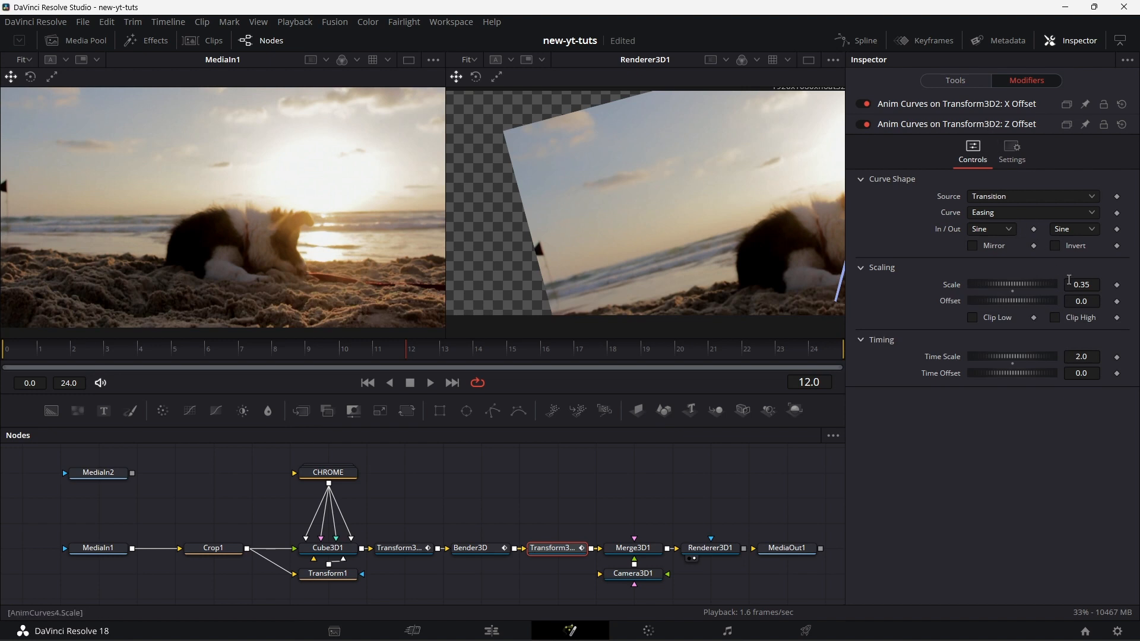
click(1070, 281)
text(-)
key(Tab)
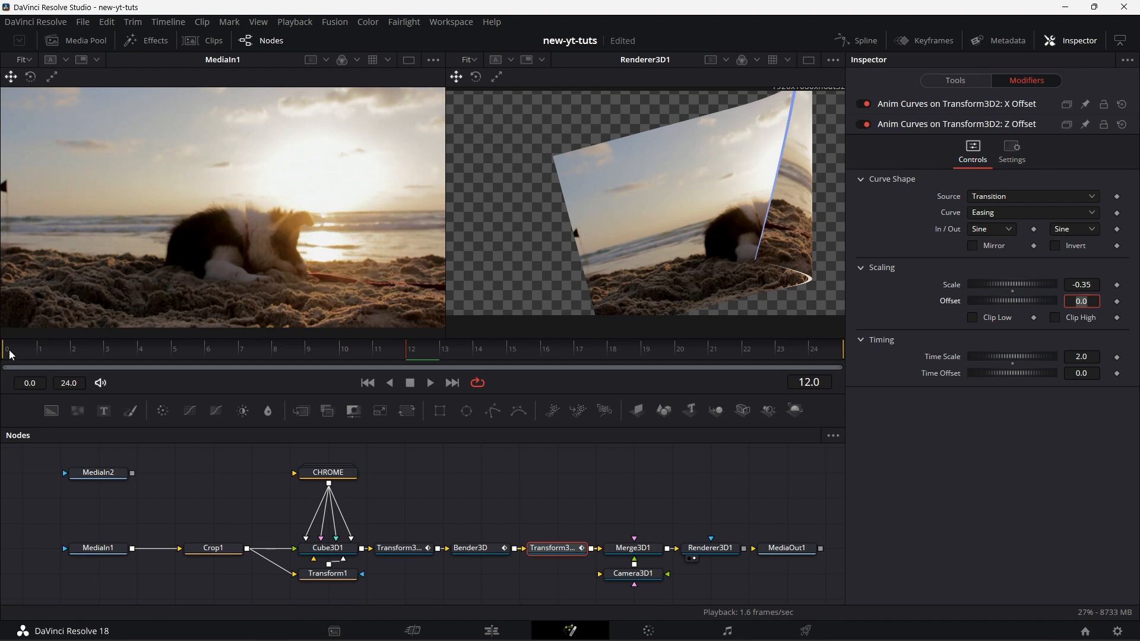
click(11, 354)
click(431, 383)
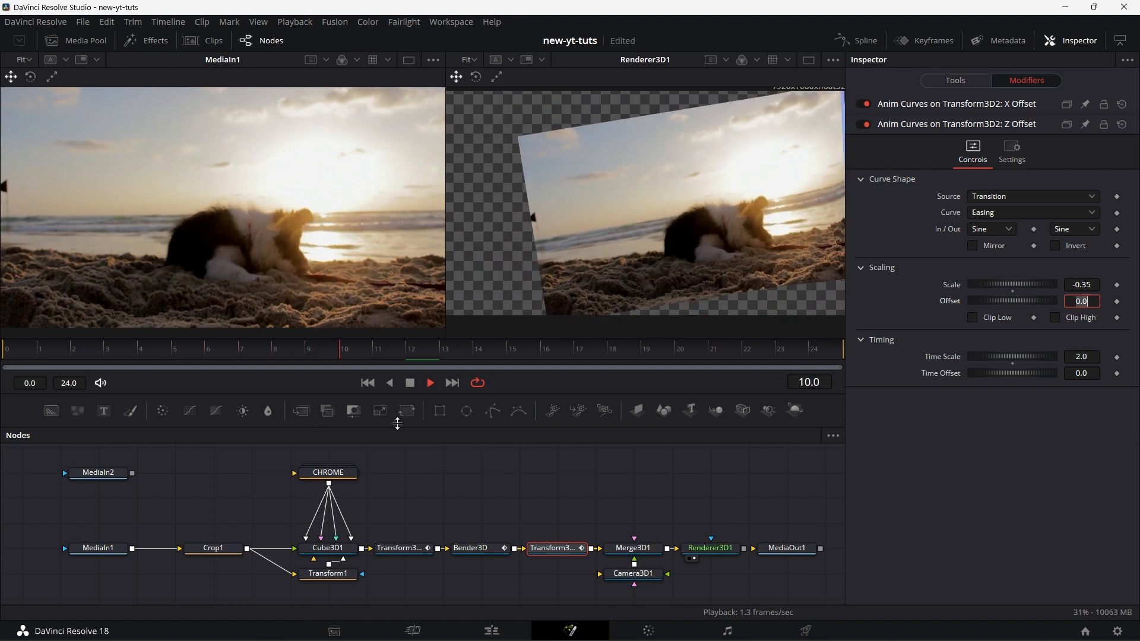
Step: Set the scale of Transform3D2's X translation modifier to -0.35, replay the transition and return to the first frame
click(409, 383)
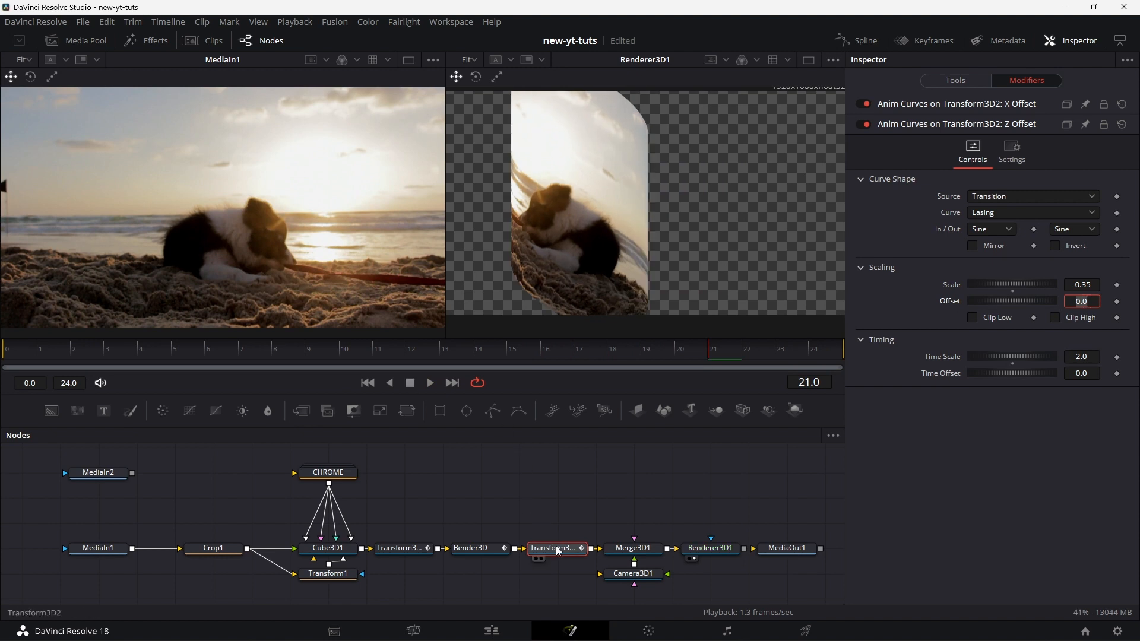
click(945, 104)
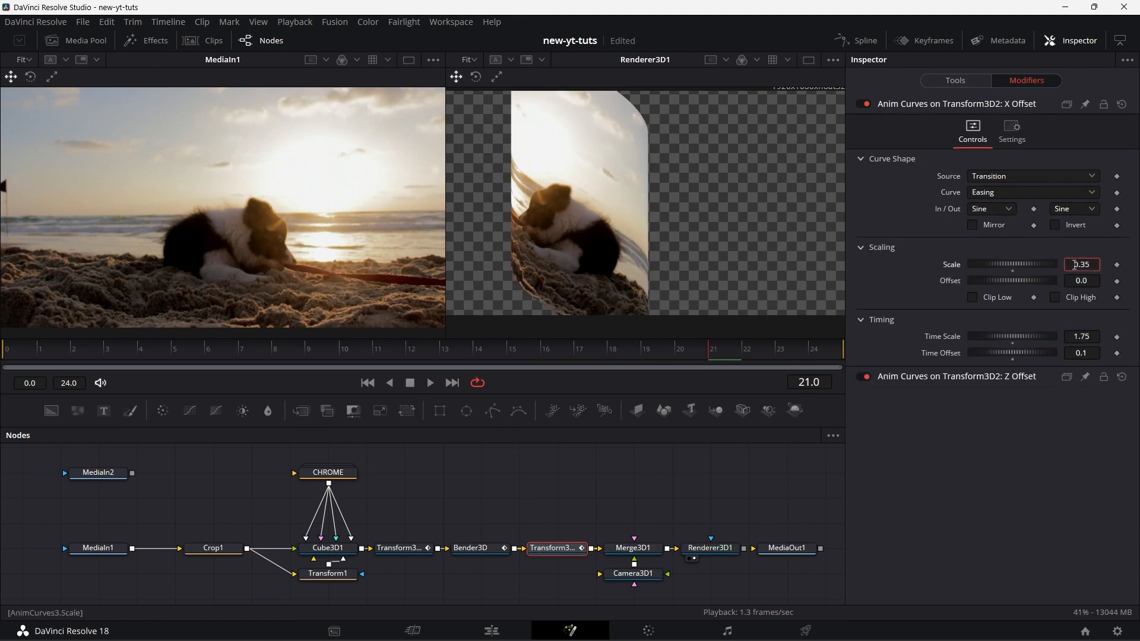
click(1076, 265)
text(-)
key(Tab)
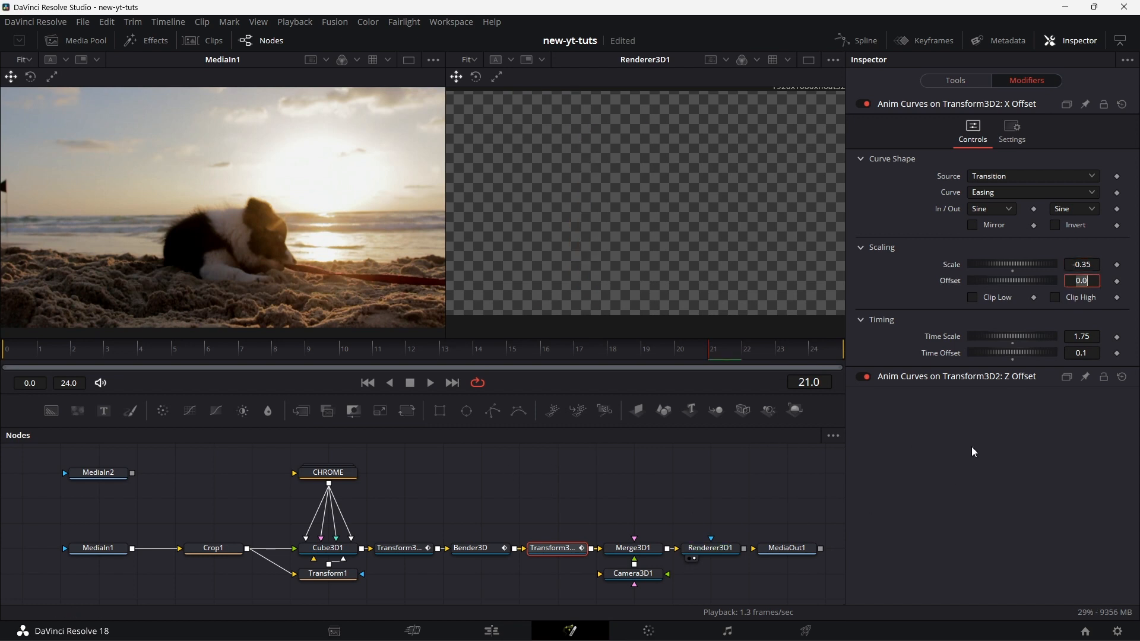
click(431, 383)
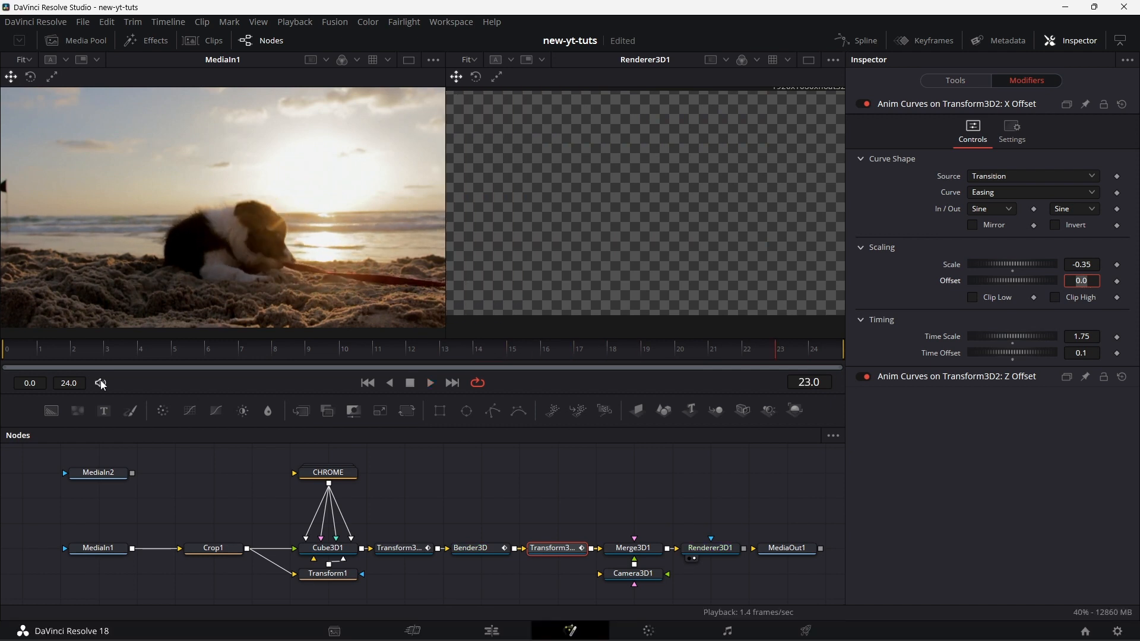
click(7, 354)
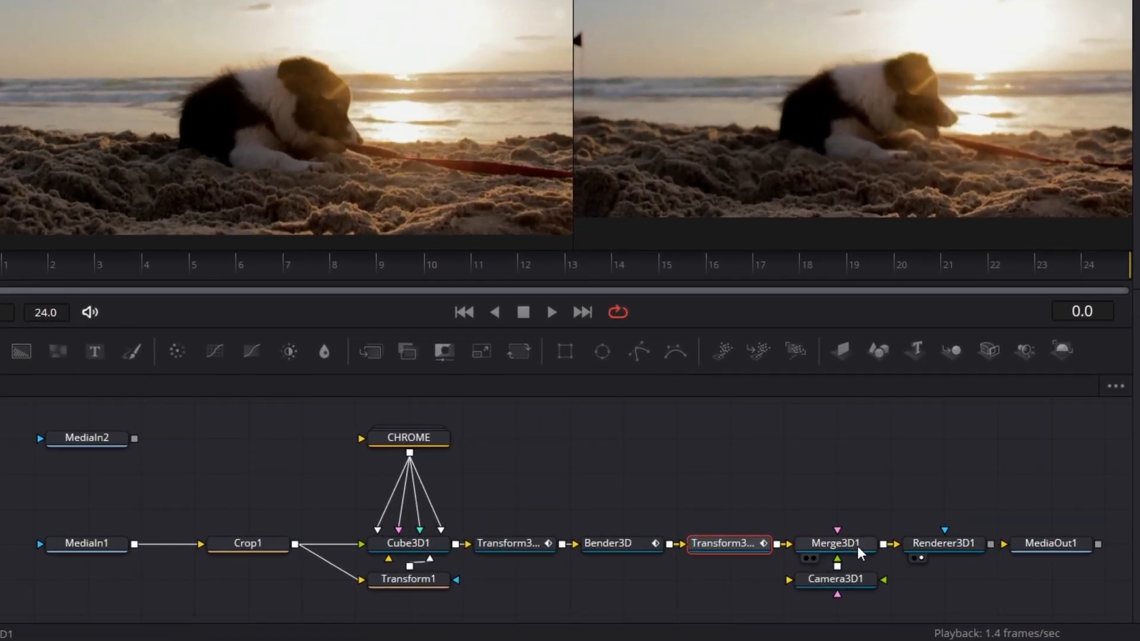
Step: Add an Ambient Light connected to Merge3D1 and place its node above Transform3D2
click(857, 546)
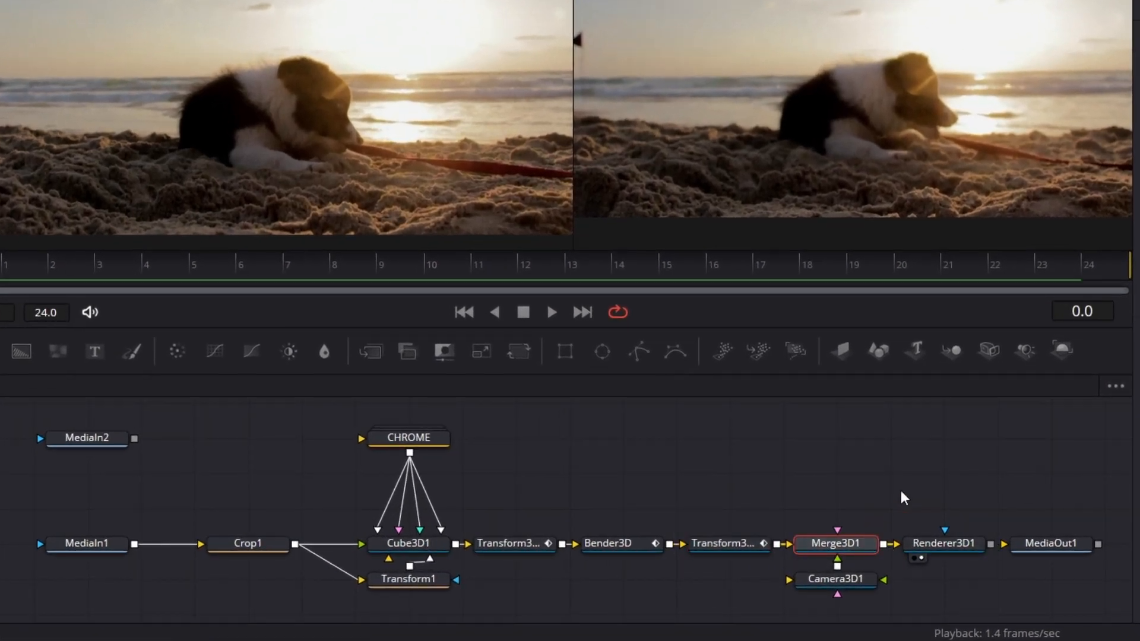
key(ctrl+space)
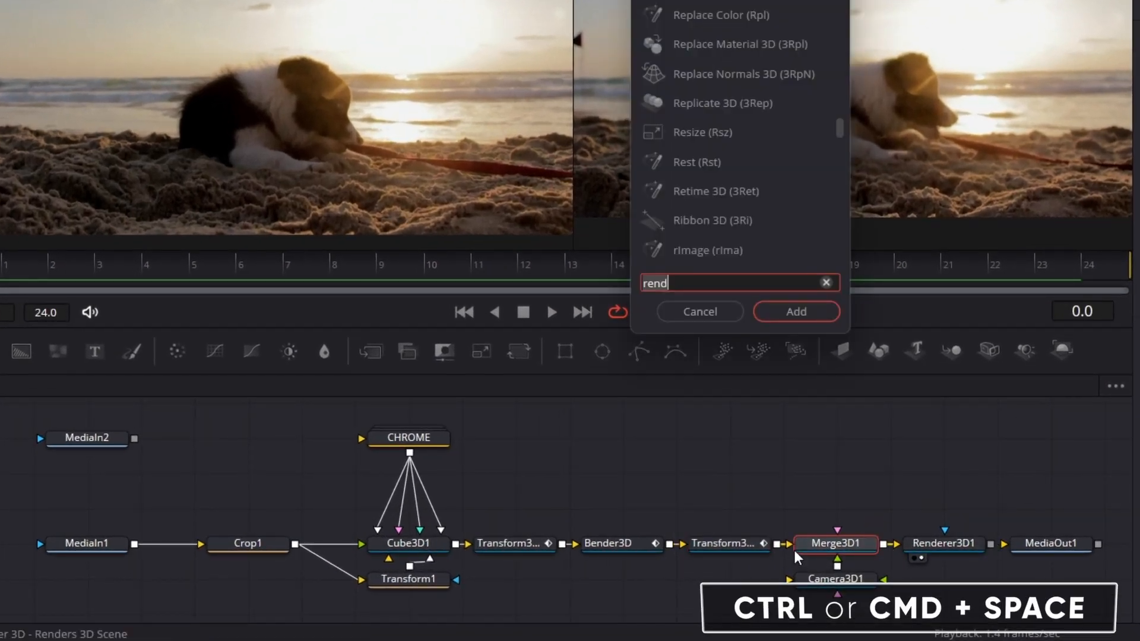
text(ambie)
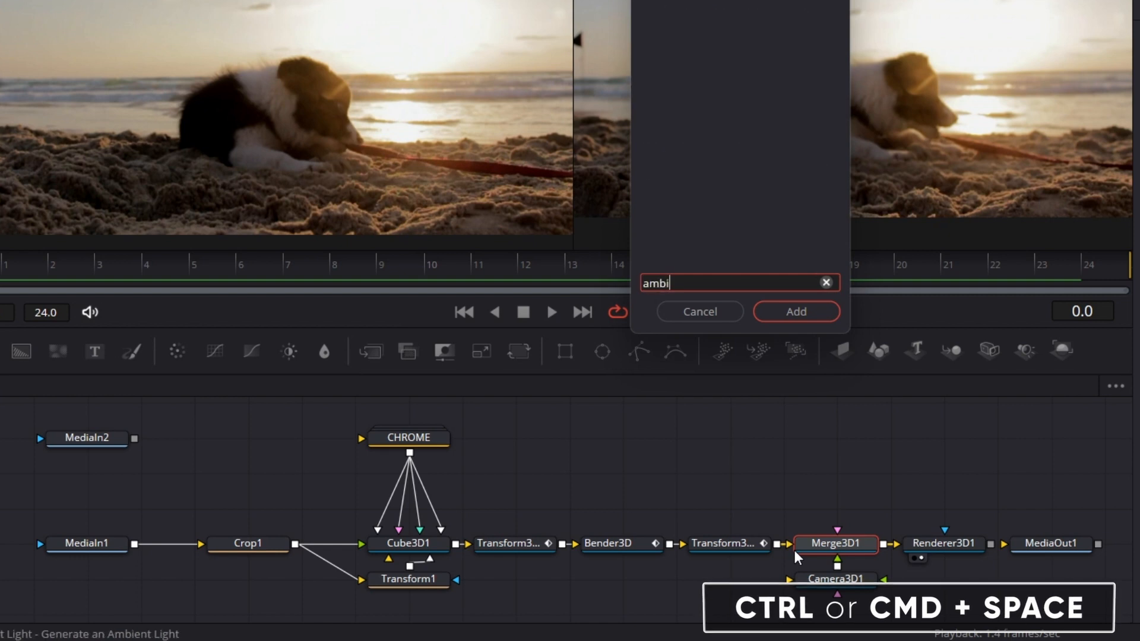
key(Return)
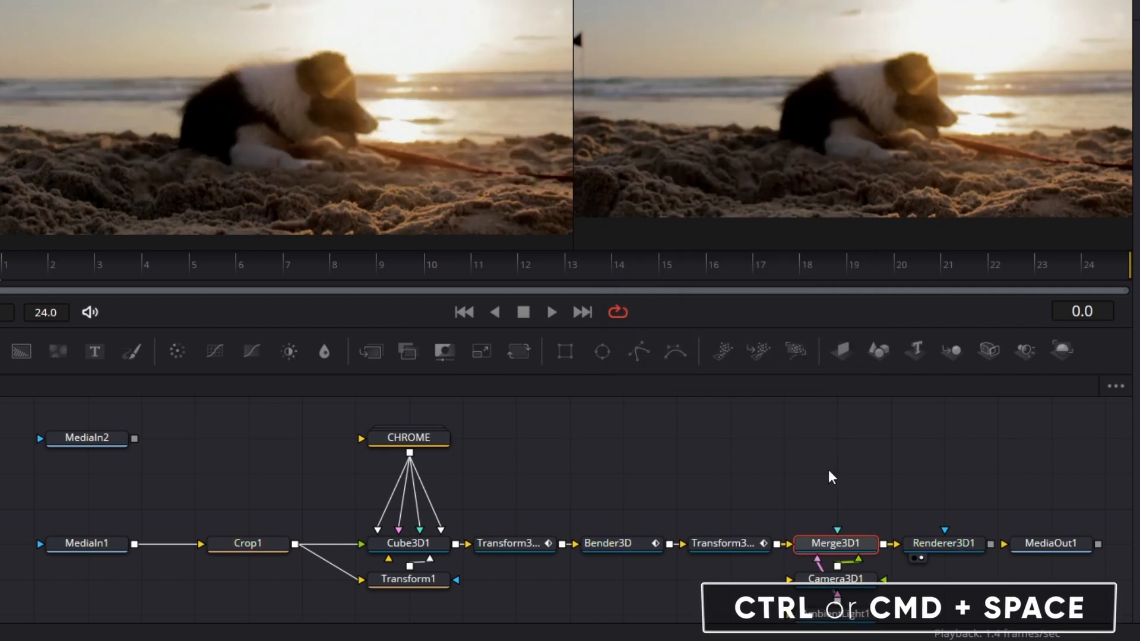
drag(843, 613, 762, 494)
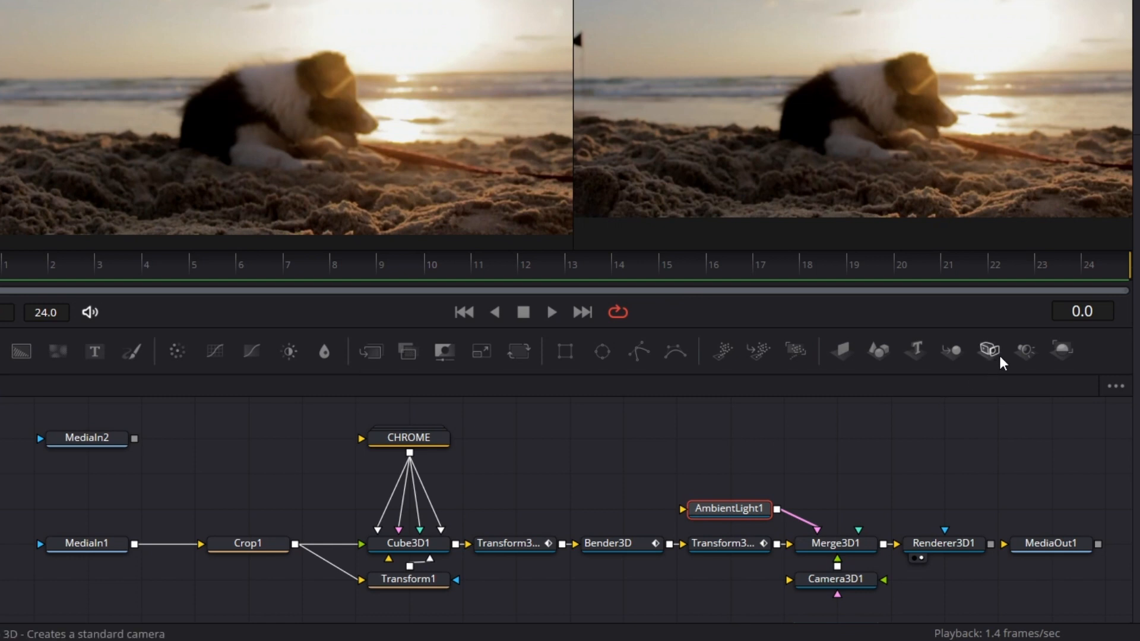
Step: Add a Spot Light connected to Merge3D1 above Renderer3D1 and keep AmbientLight1's intensity at 1.0
drag(1025, 352, 876, 500)
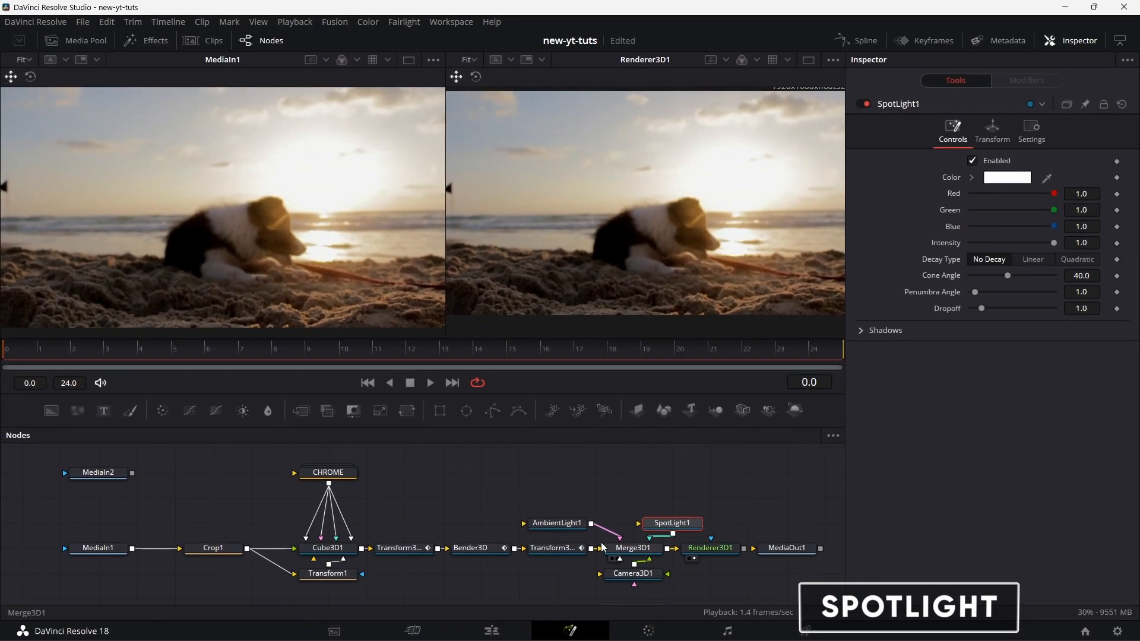
click(557, 523)
drag(988, 243, 1085, 246)
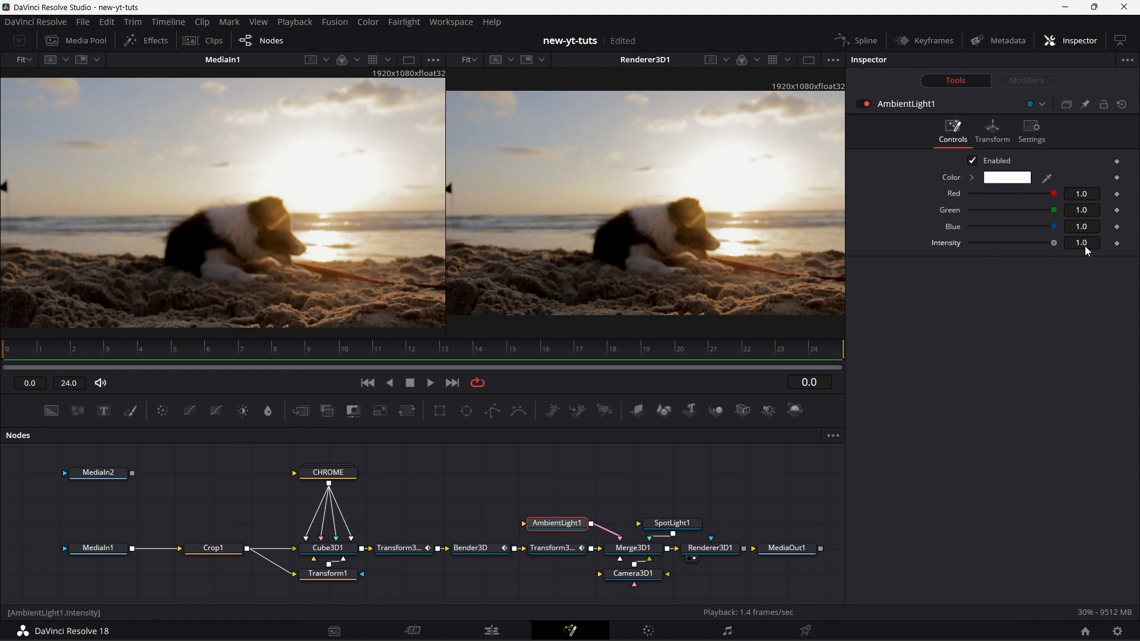
Step: Modify SpotLight1's intensity with Anim Curves and set the modifier's scale to 0.25
click(684, 523)
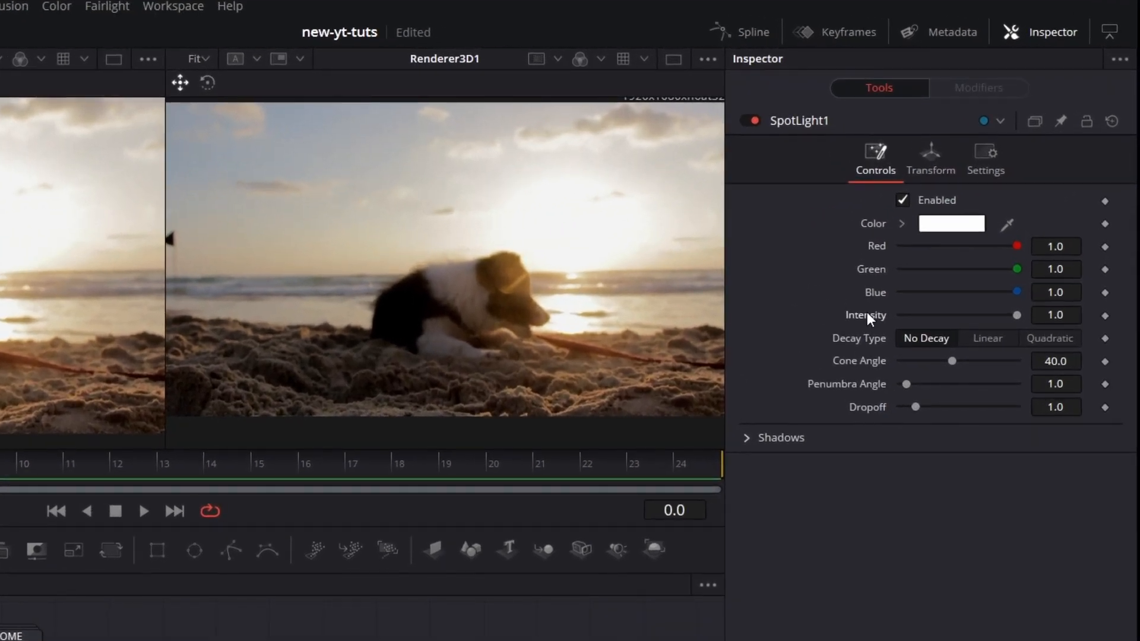
right_click(947, 241)
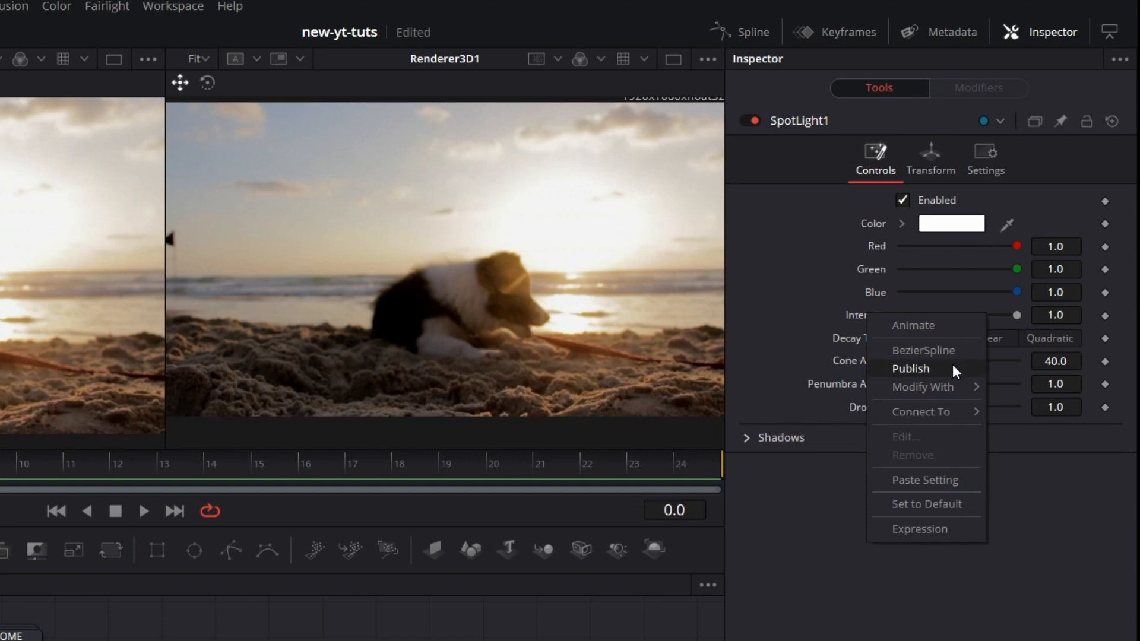
mouse_move(1011, 296)
click(781, 383)
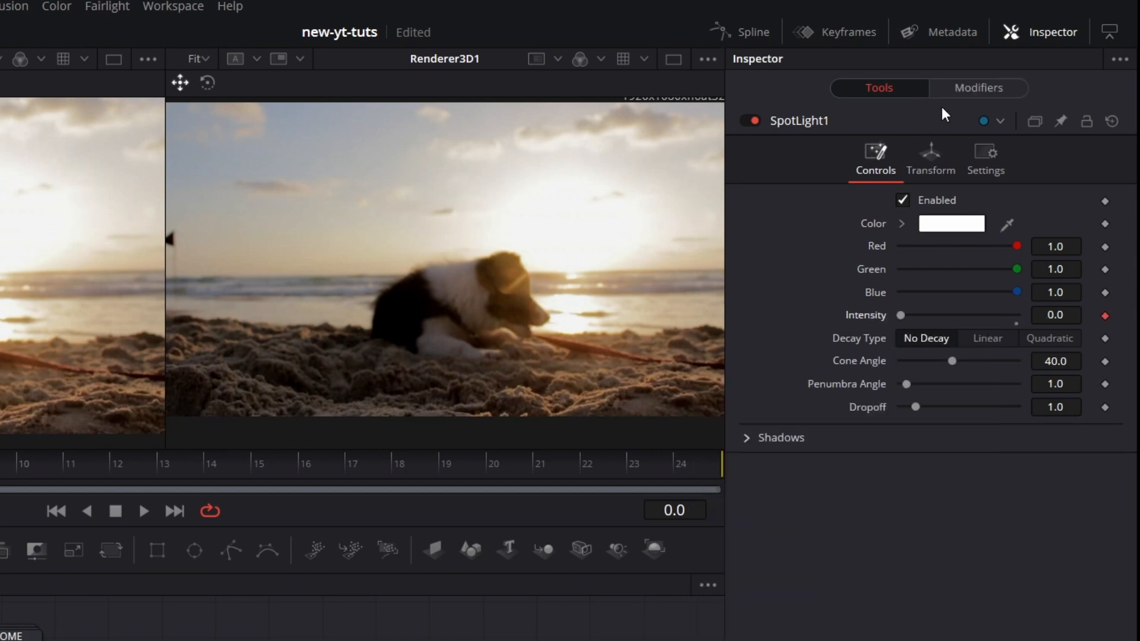
click(964, 89)
click(1068, 316)
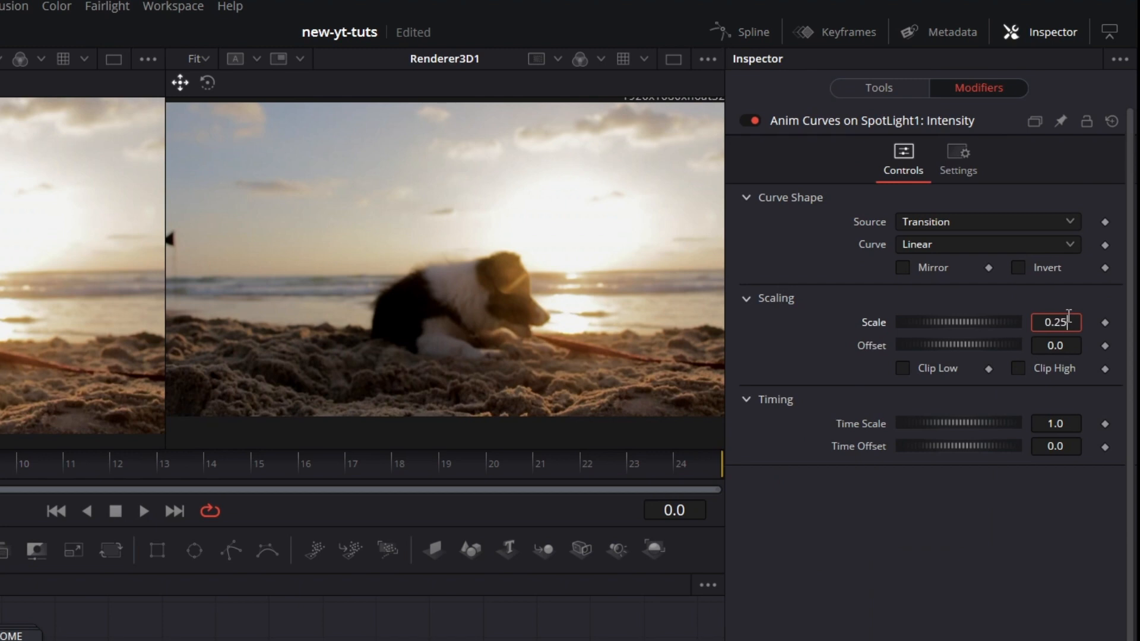
key(Tab)
Step: Set the spotlight intensity curve to Easing with Expo for both in and out, and enable Mirror
click(964, 242)
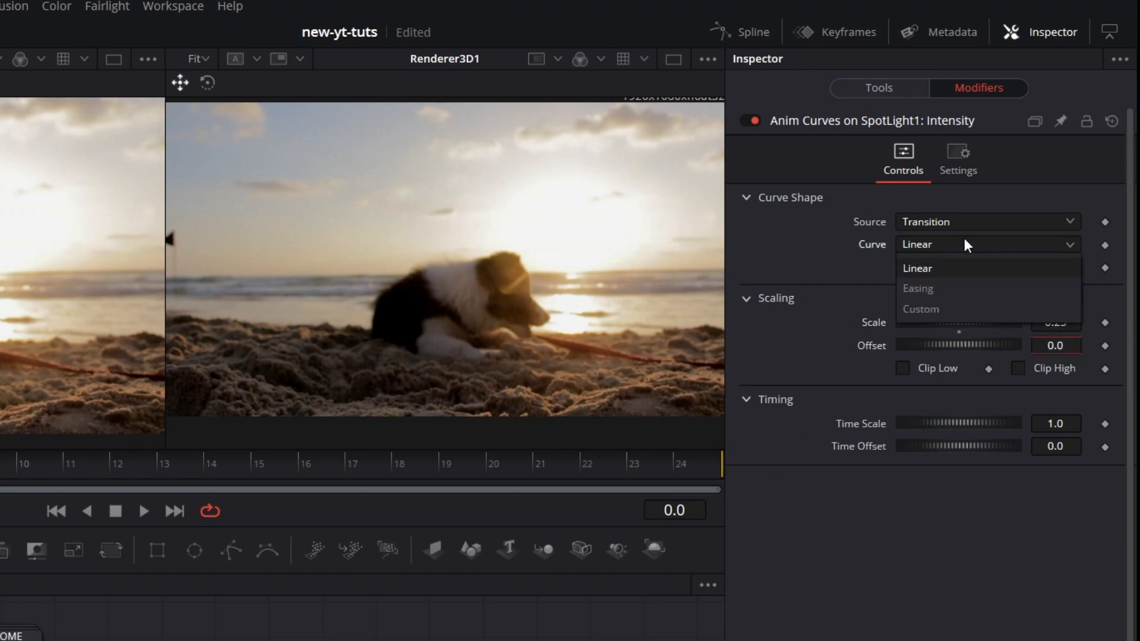
click(953, 287)
click(943, 271)
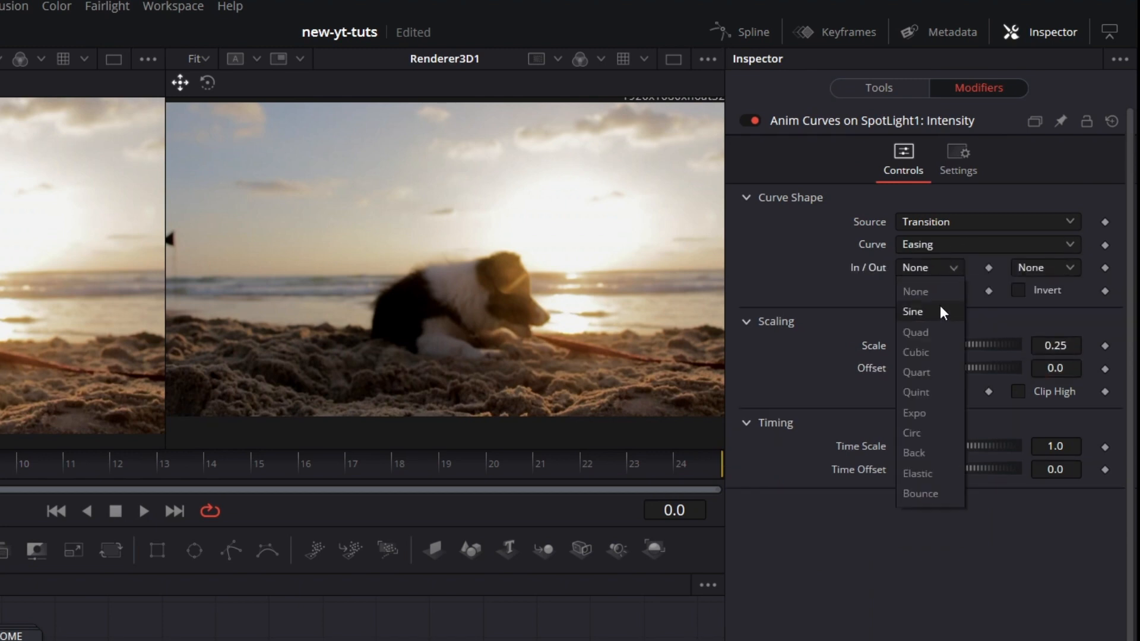
click(943, 410)
click(1027, 272)
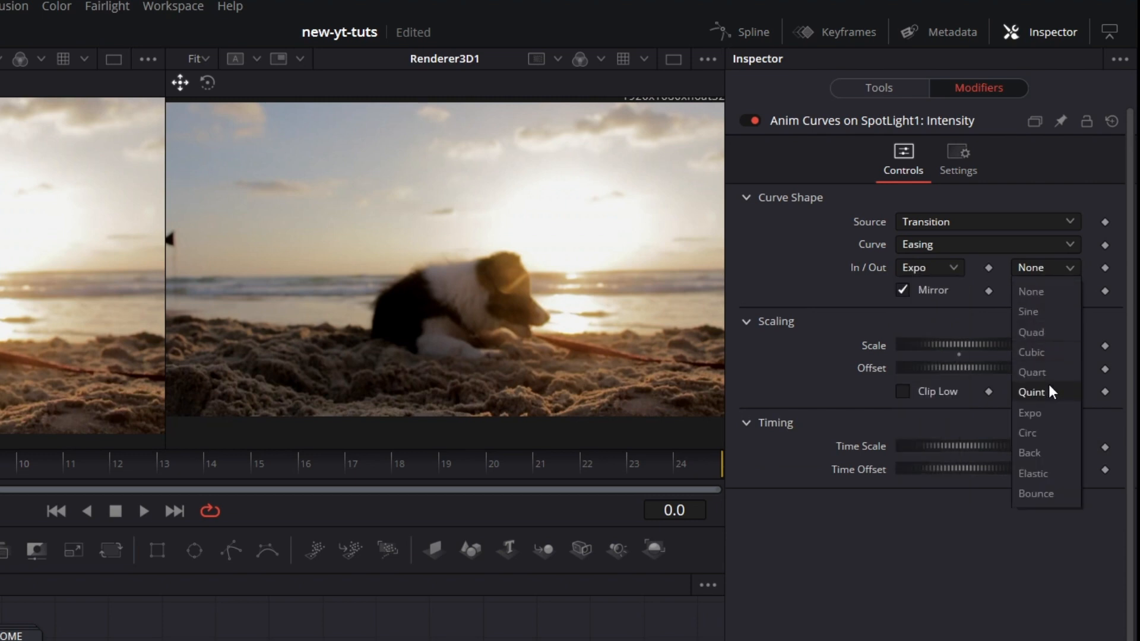
click(1049, 411)
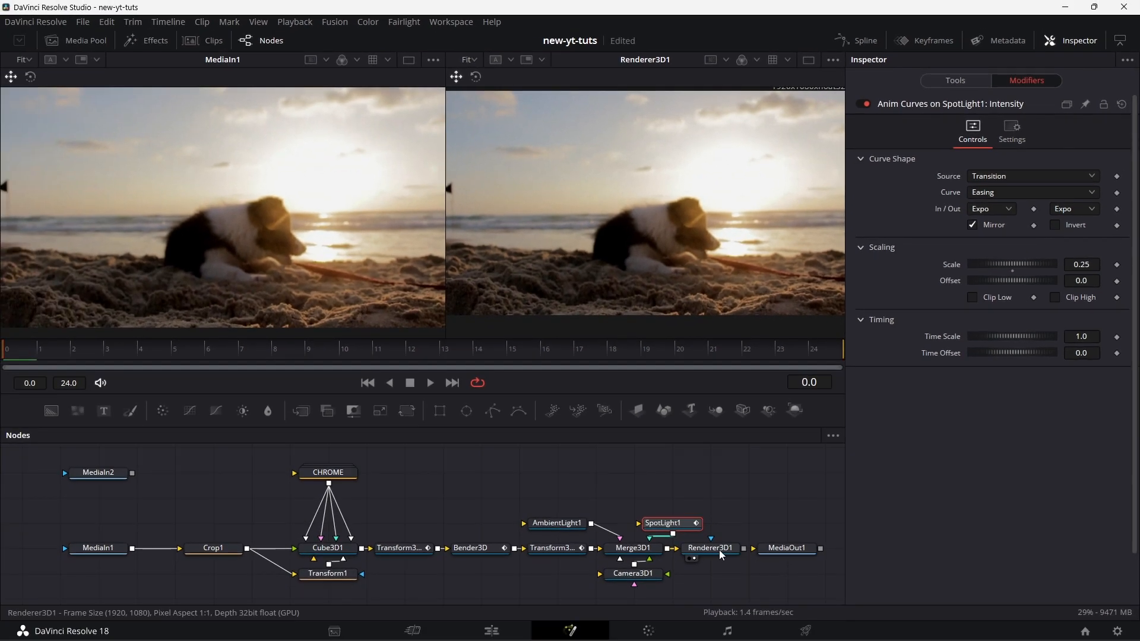
Step: Enable Lighting and Shadows in Renderer3D1
click(712, 547)
click(972, 357)
click(1055, 357)
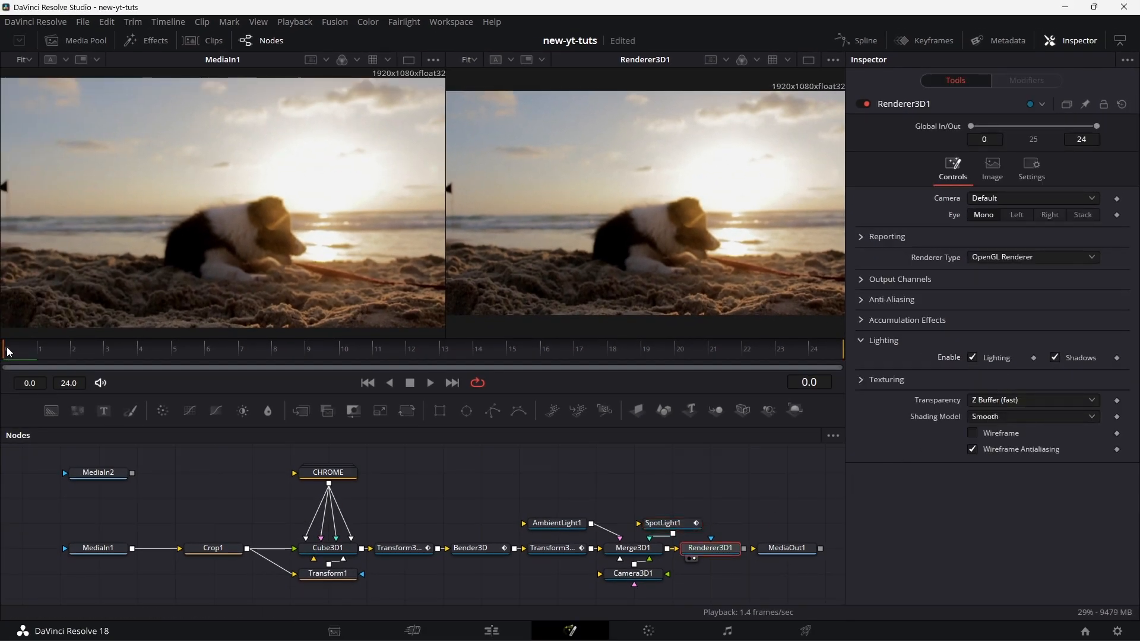
Step: Play the lit transition in a single enlarged viewer to check it, and stop playback
click(431, 382)
click(809, 62)
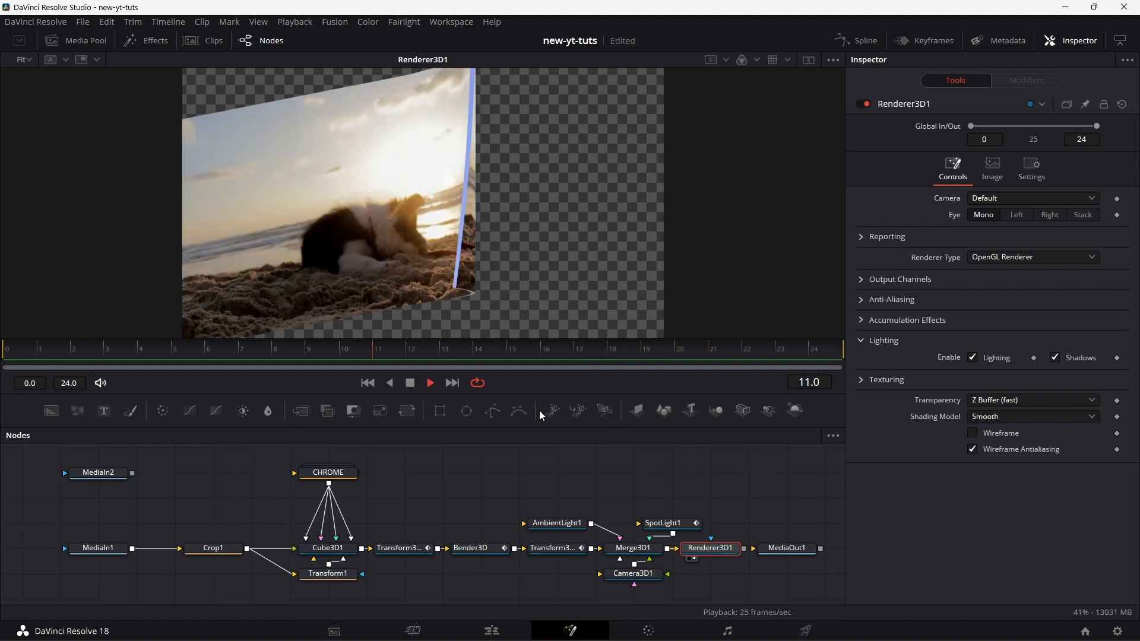
click(411, 386)
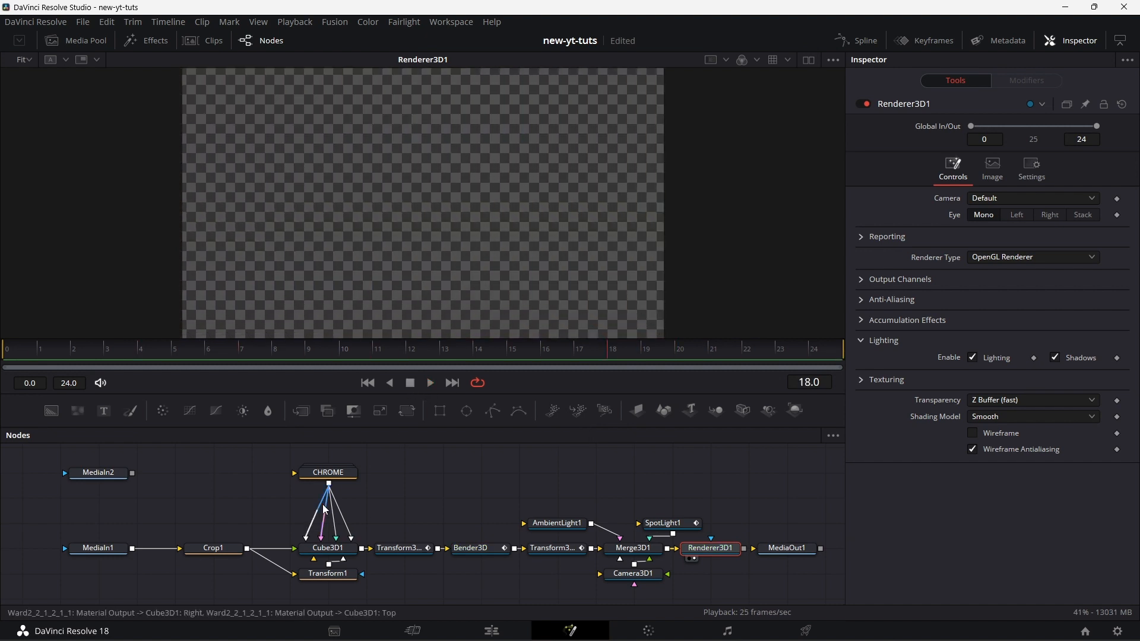
Step: Set Cube3D1's depth to 0.008
click(336, 553)
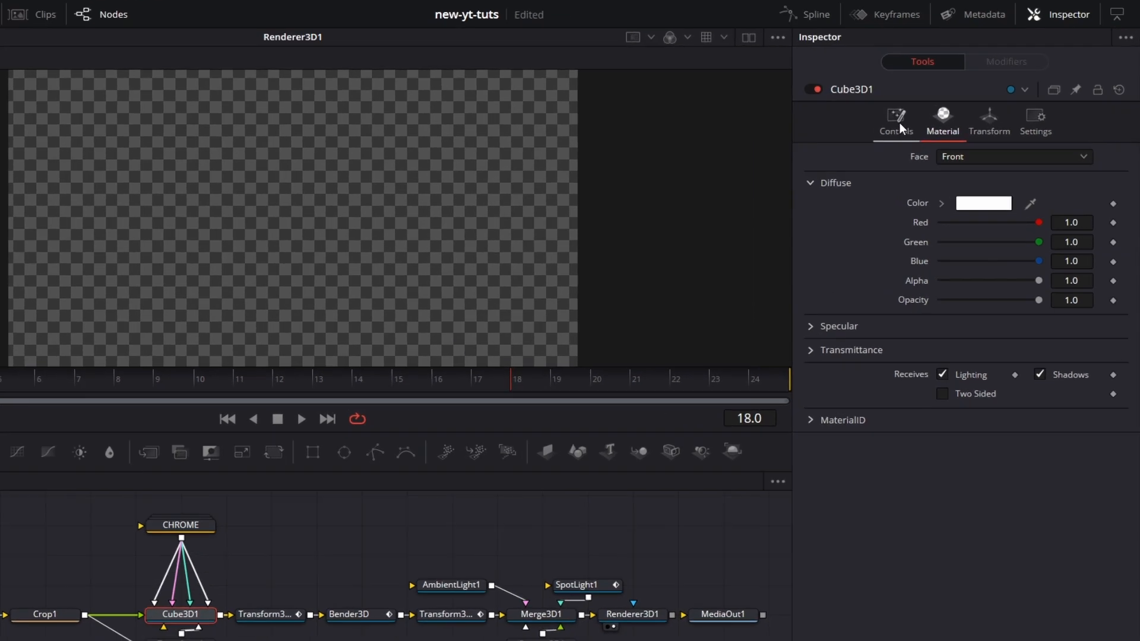
click(856, 112)
click(1076, 244)
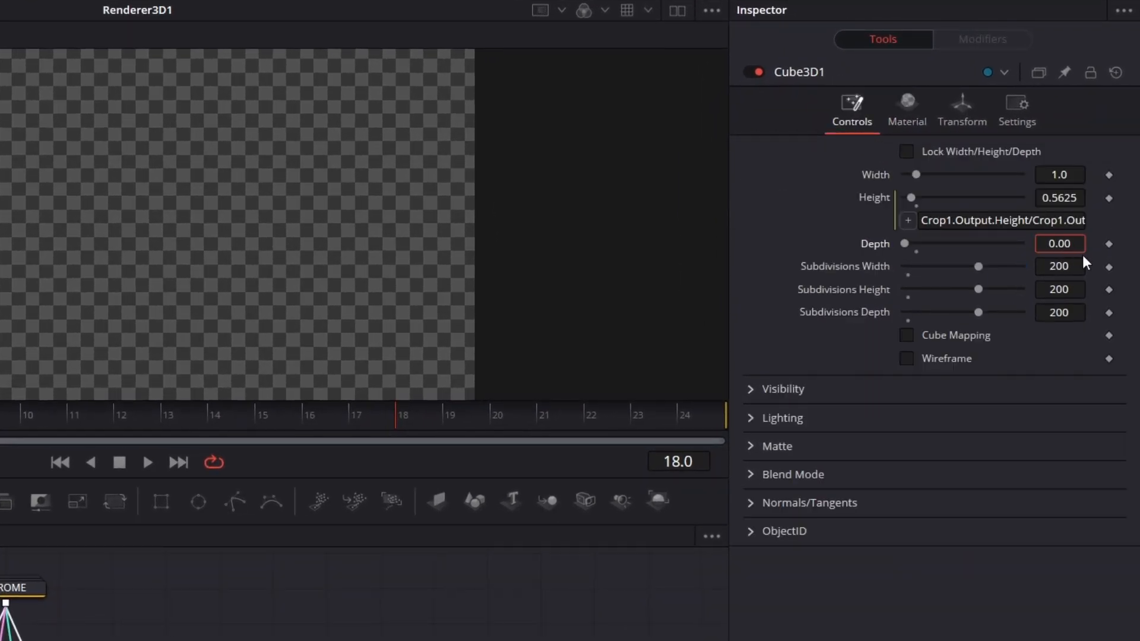
text(8)
key(Tab)
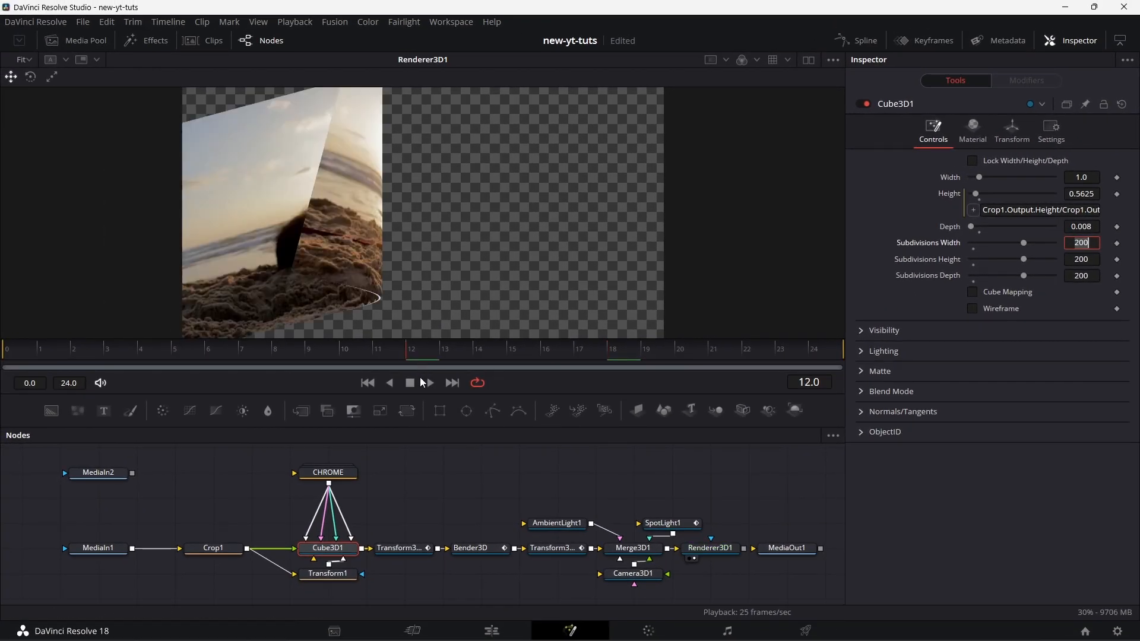
Step: Move MediaIn2 below MediaIn1 and merge Renderer3D1's output over it as the foreground
drag(749, 574, 717, 550)
drag(58, 455, 78, 577)
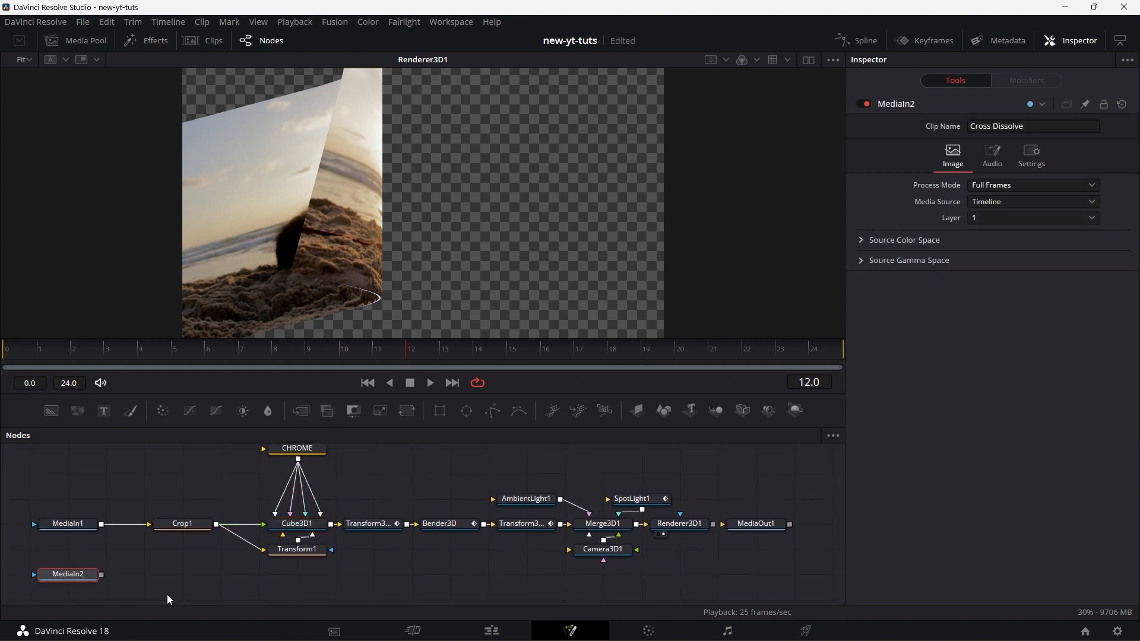
drag(713, 524, 102, 539)
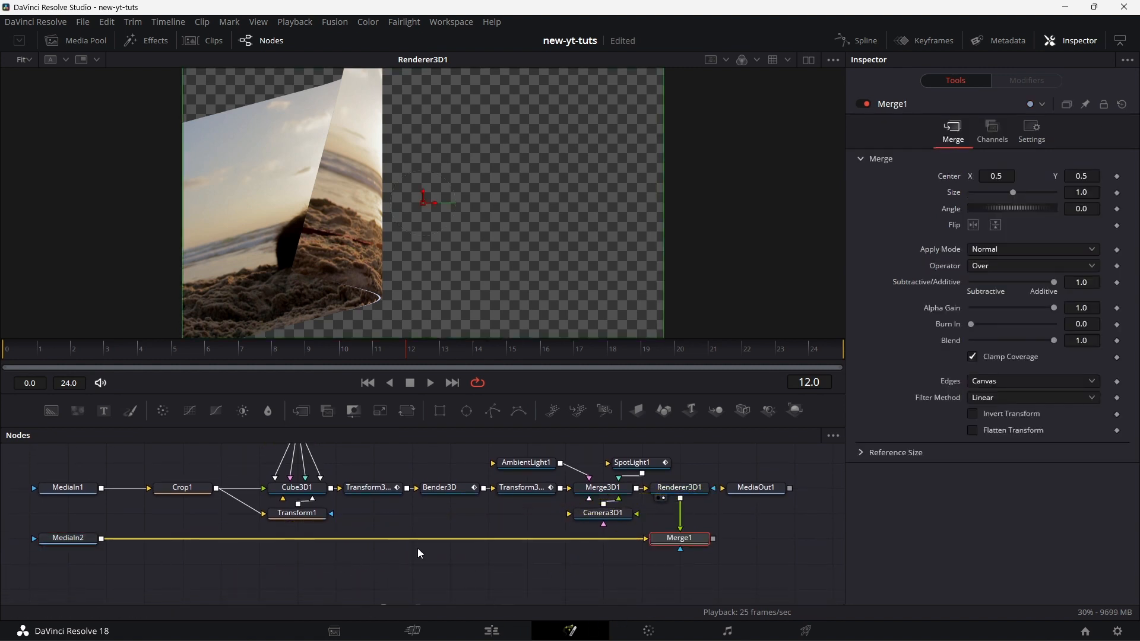
Step: Connect Merge1's output to MediaOut1, show MediaOut1 in the viewer and play the transition to check it
drag(777, 495, 519, 257)
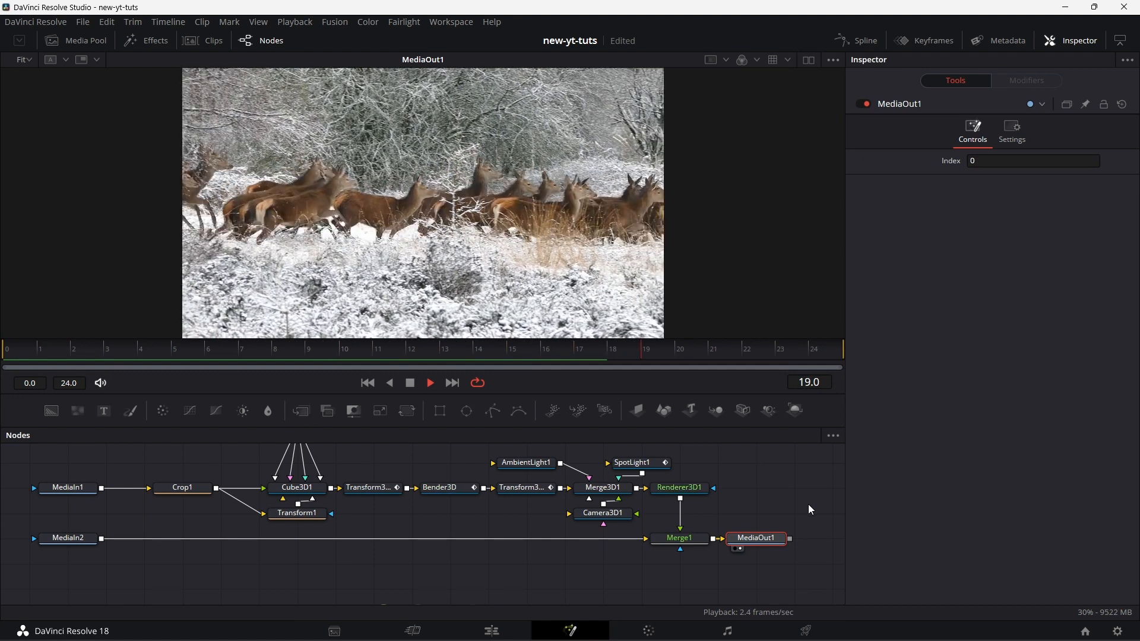
click(416, 390)
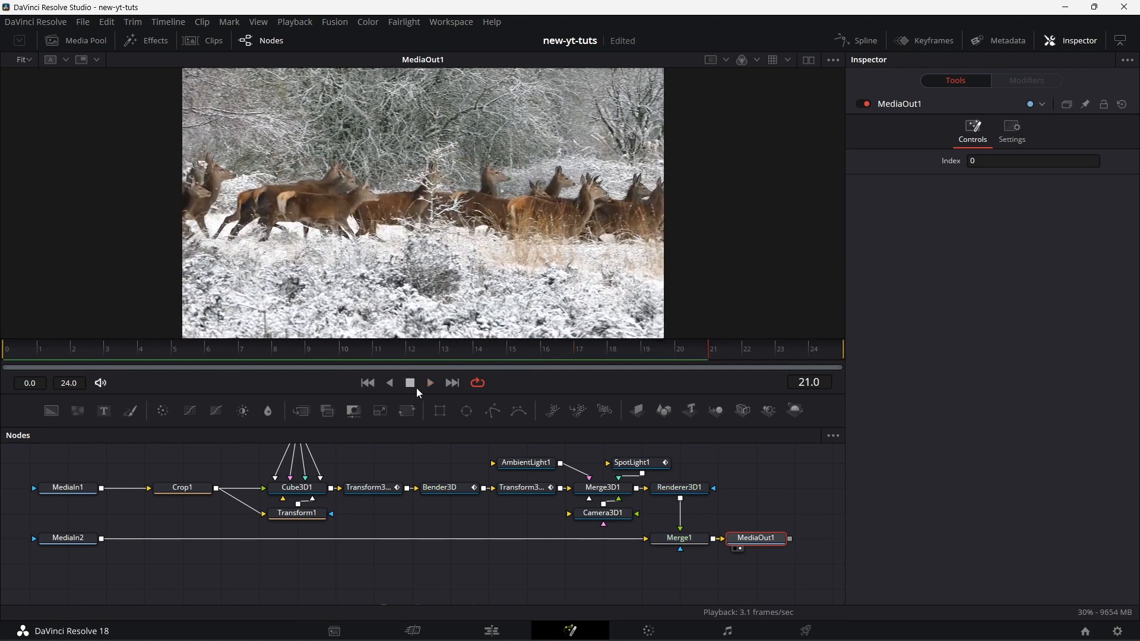
Step: Give the back face of Cube3D1's material a specular intensity of 4 and an exponent of 100, and play the transition to check it
click(297, 488)
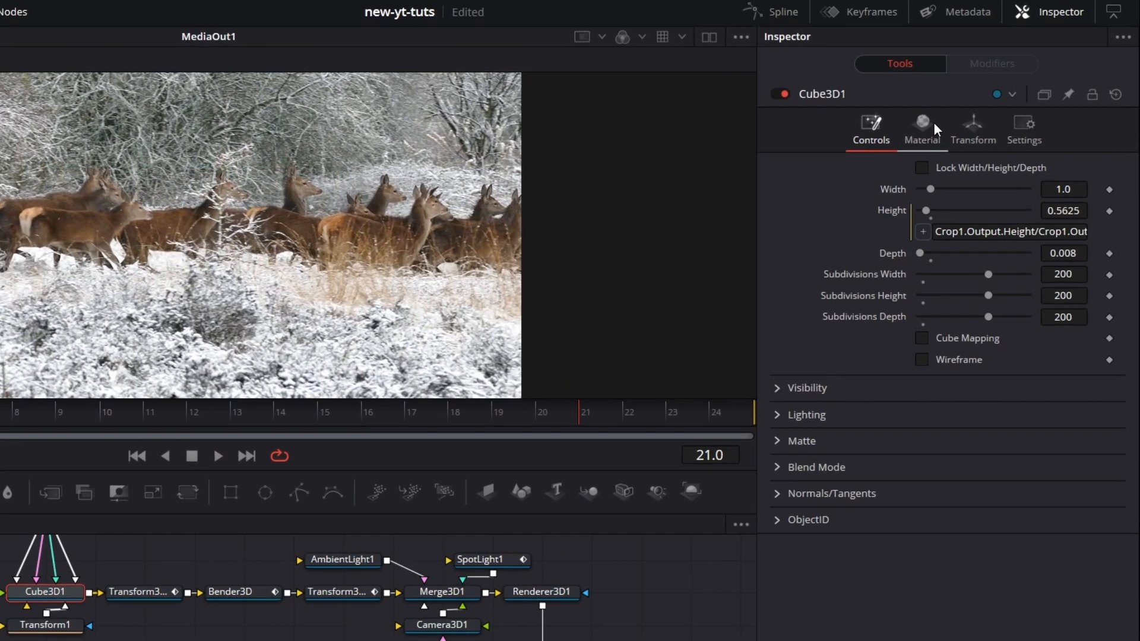
click(968, 140)
click(928, 174)
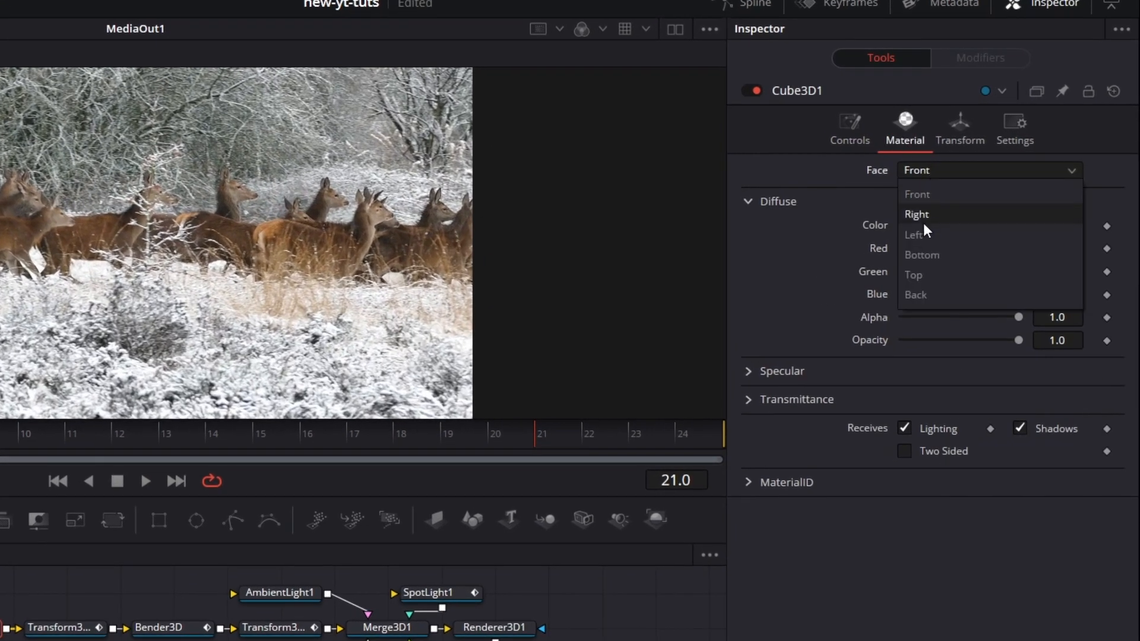
click(930, 292)
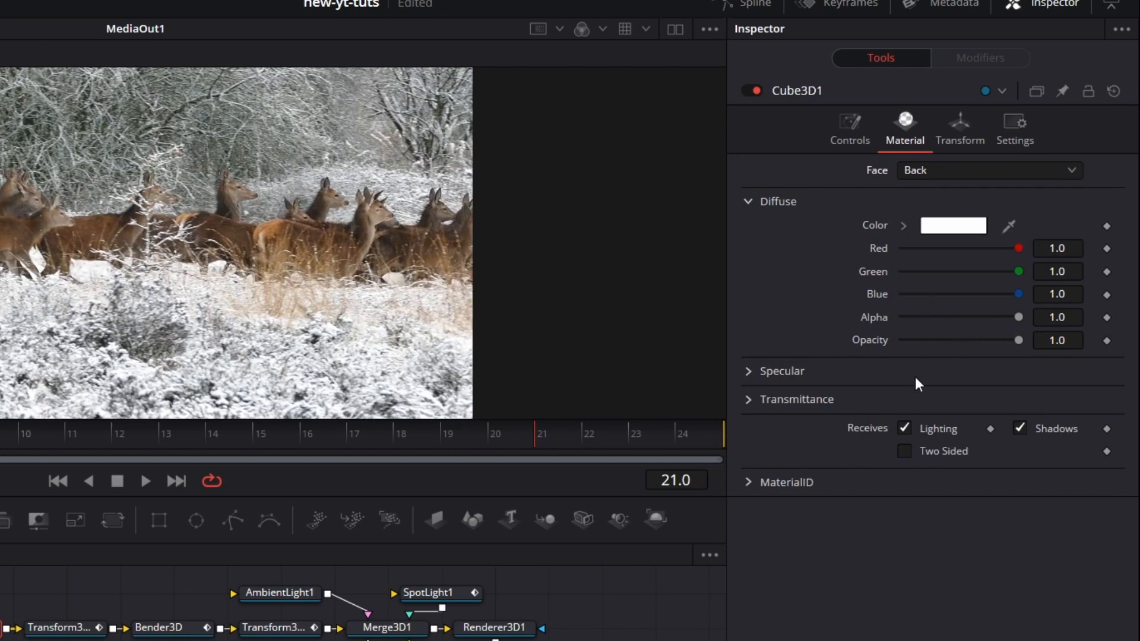
click(747, 372)
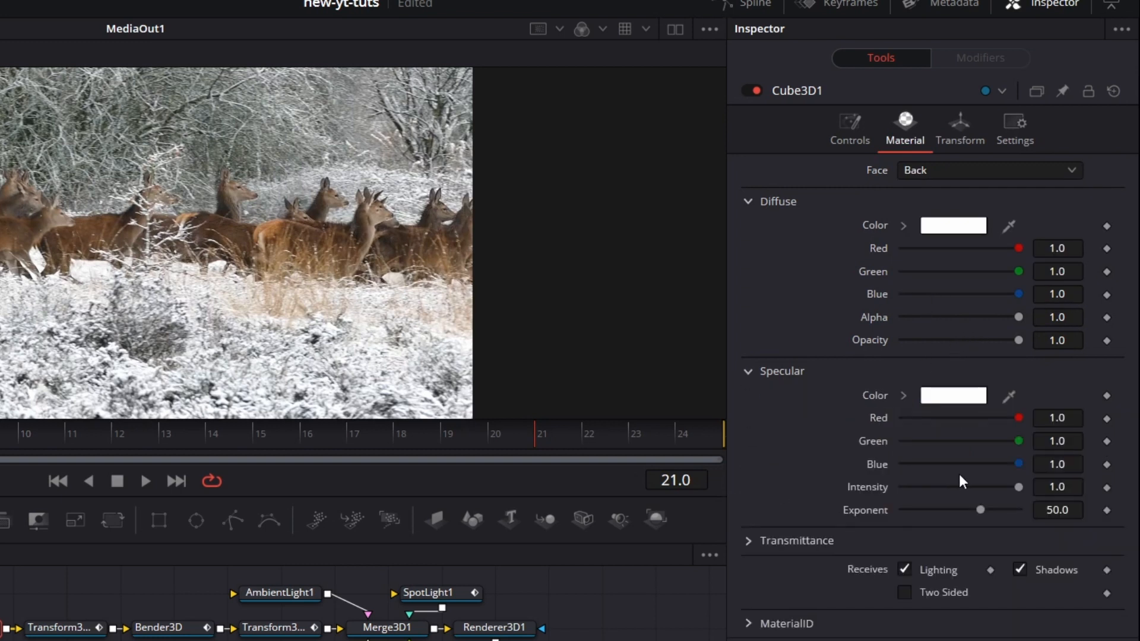
click(1067, 487)
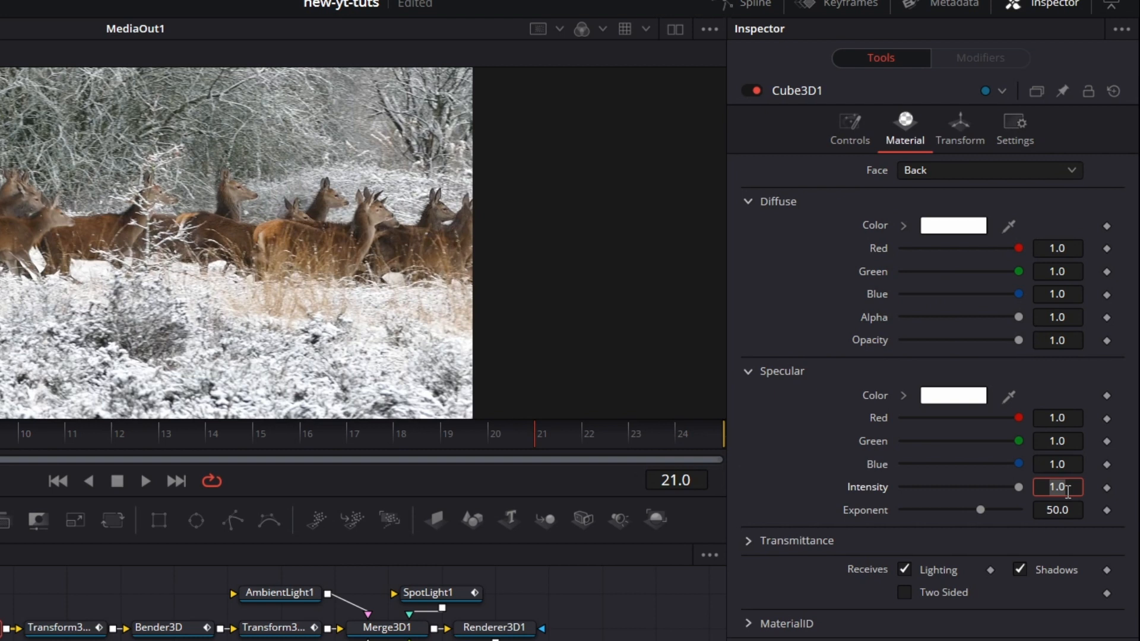
text(4)
key(Tab)
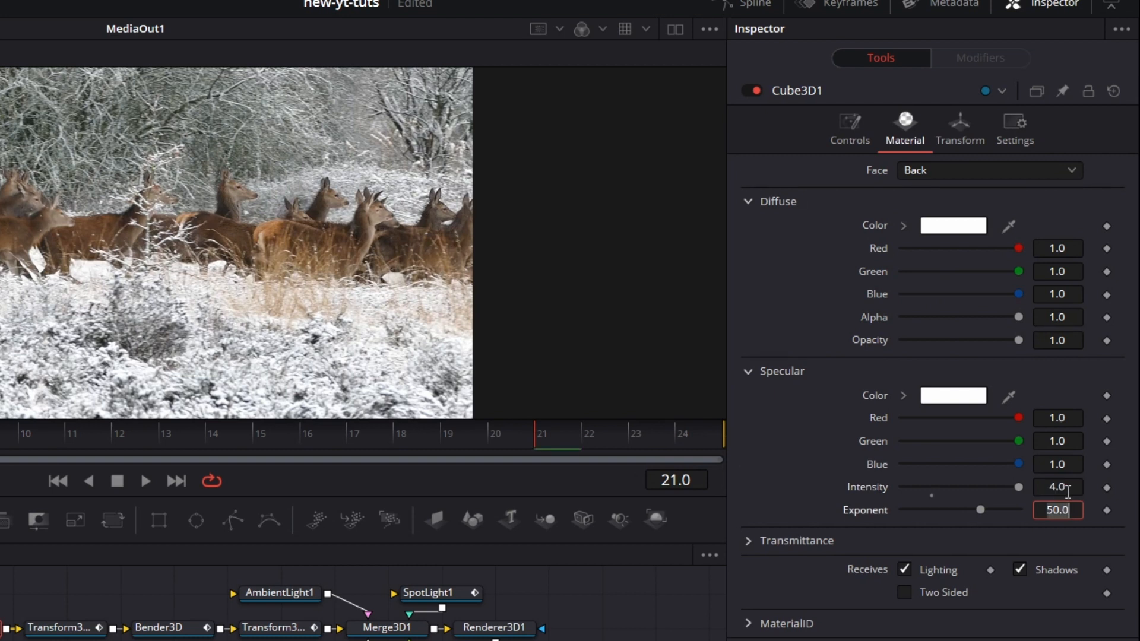
key(Return)
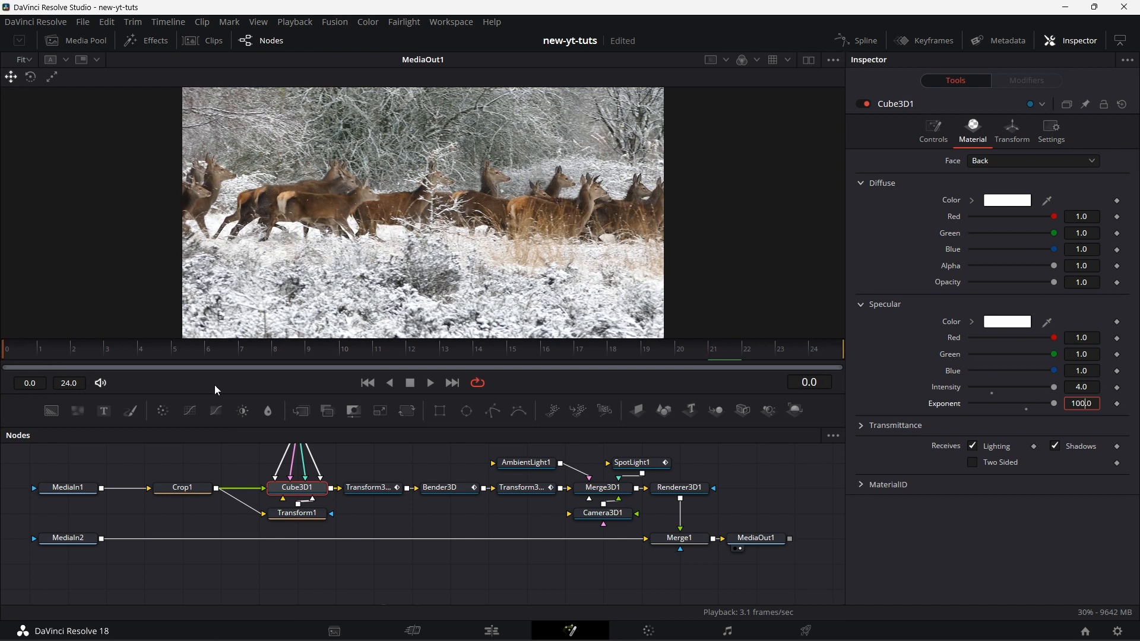
key(space)
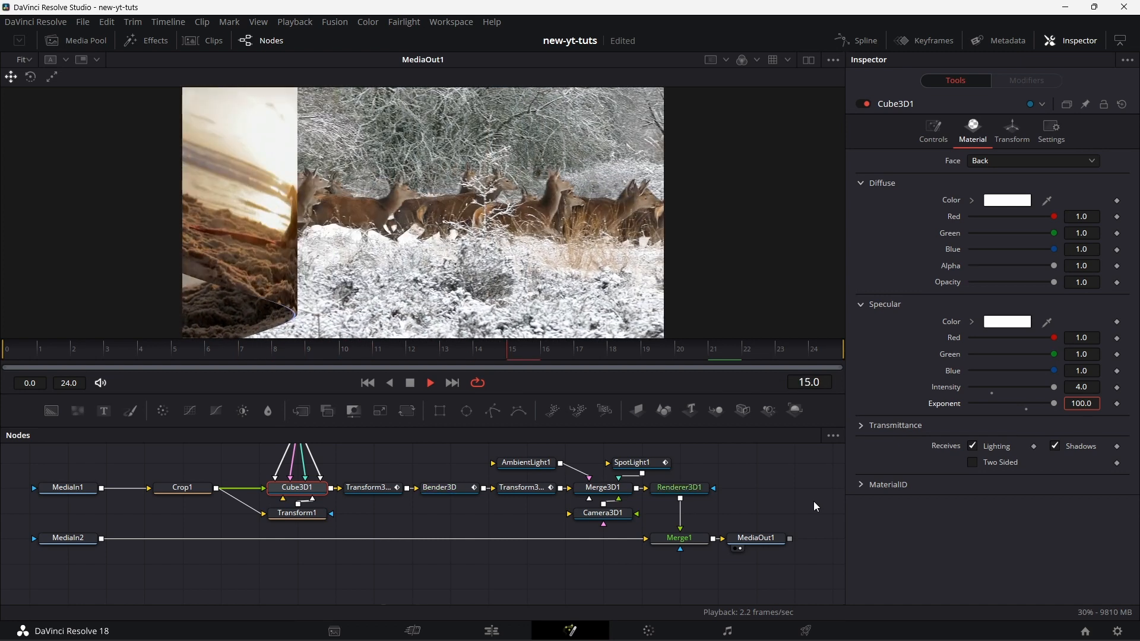
click(411, 383)
Step: Set the time offset of Transform3D2's X Offset Anim Curves modifier to 0.5 and play the transition from the start
click(532, 493)
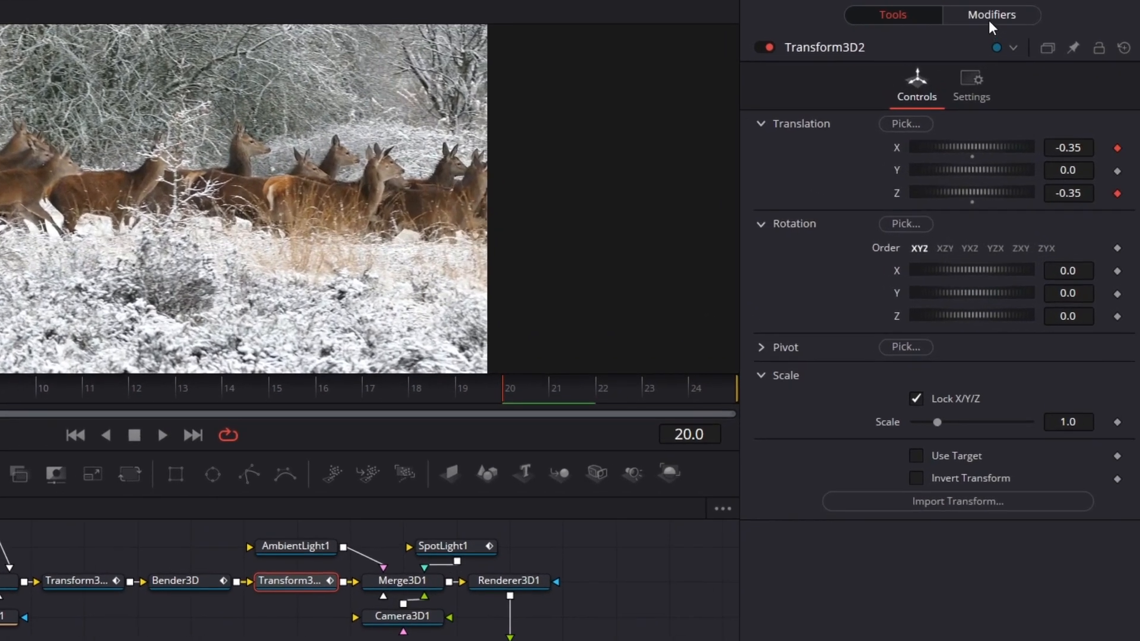
click(1025, 82)
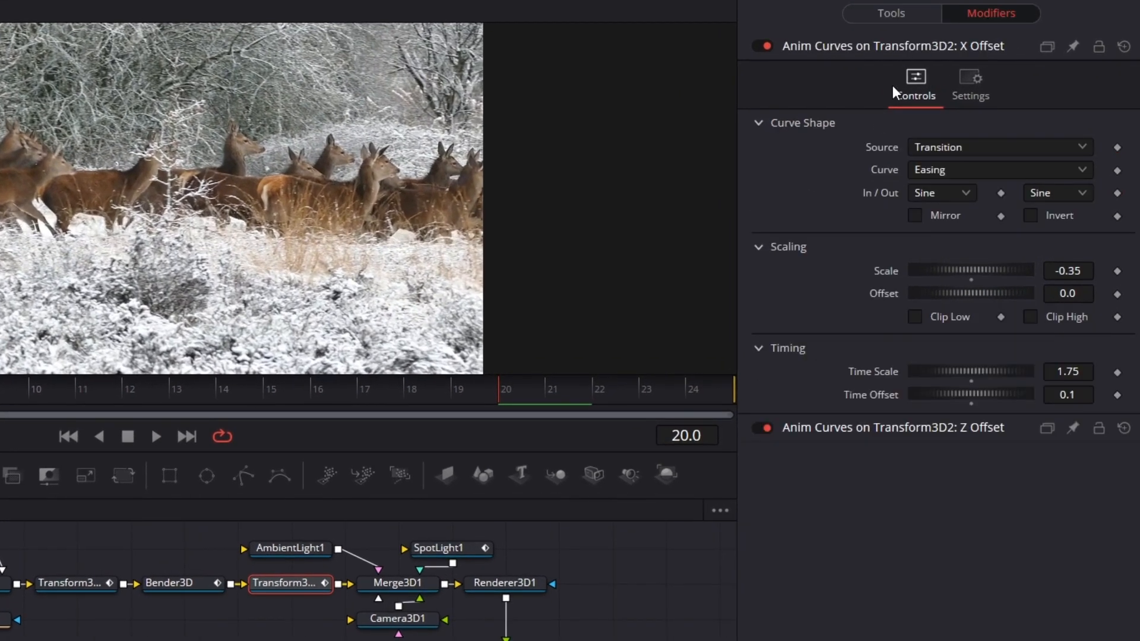
click(1082, 397)
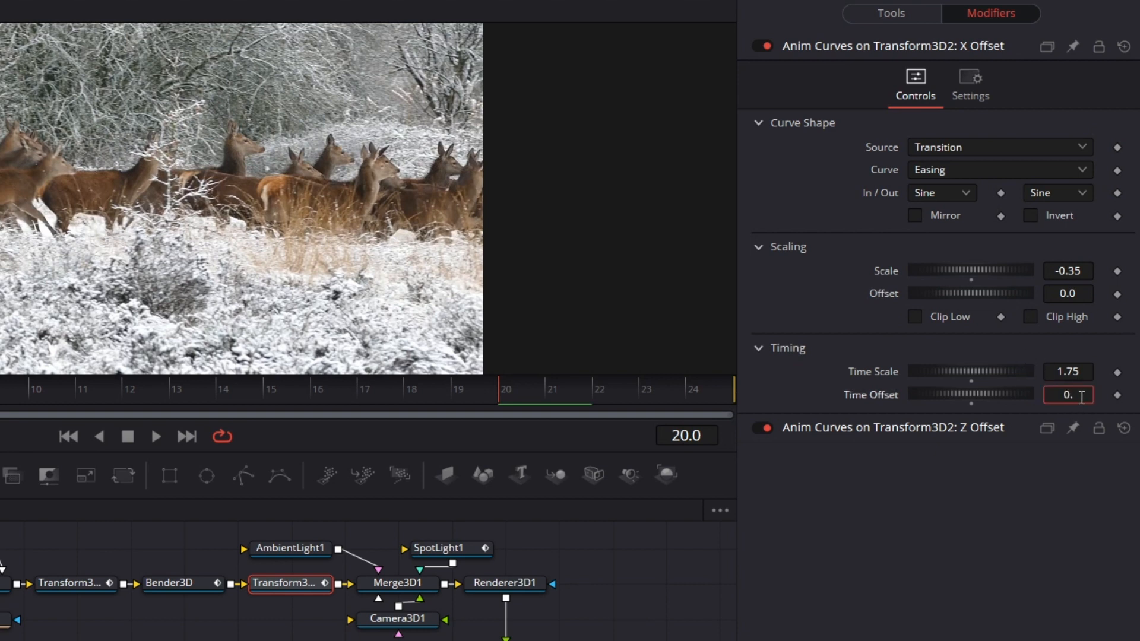
key(Tab)
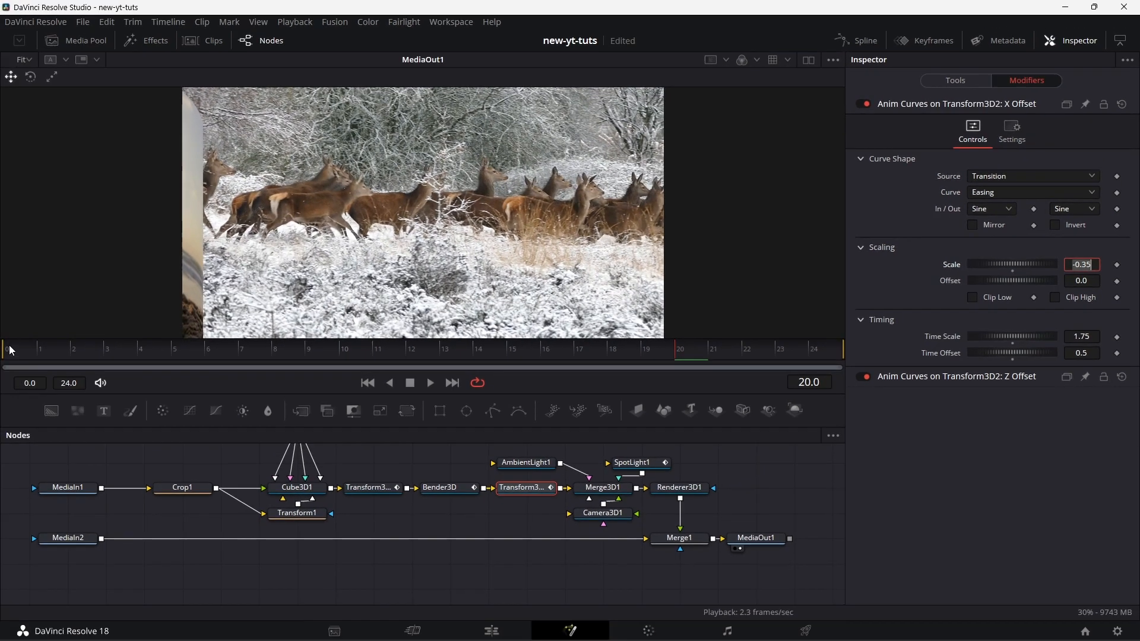
click(430, 383)
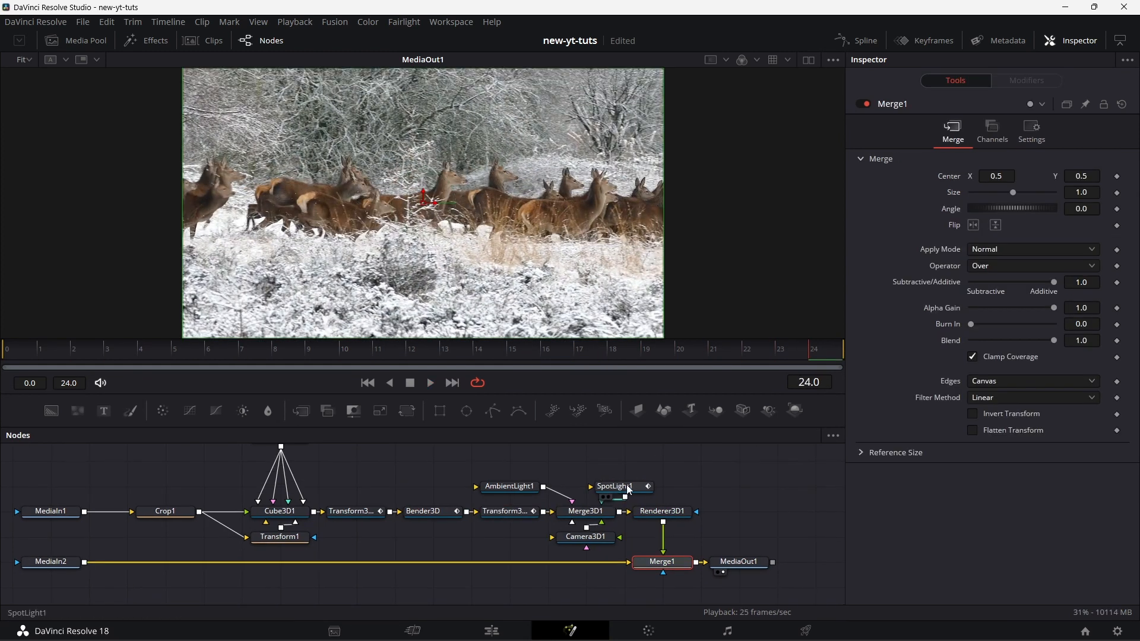
Step: Widen SpotLight1's cone angle to 90 and set its Z translation to 1.67
click(628, 488)
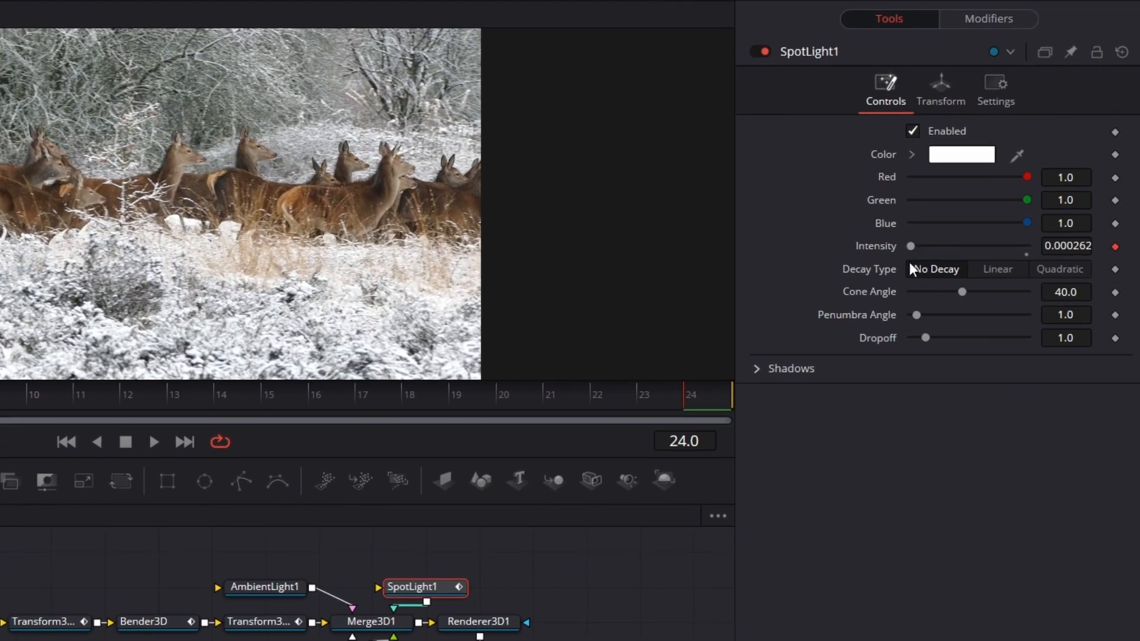
drag(982, 291, 1032, 292)
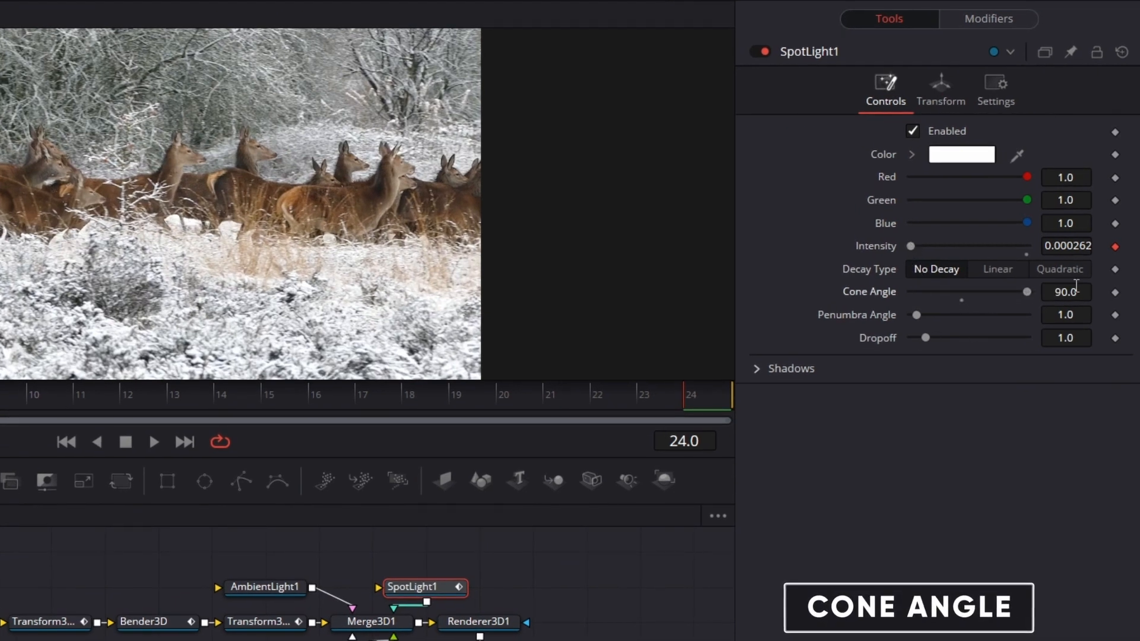
click(943, 86)
click(1086, 199)
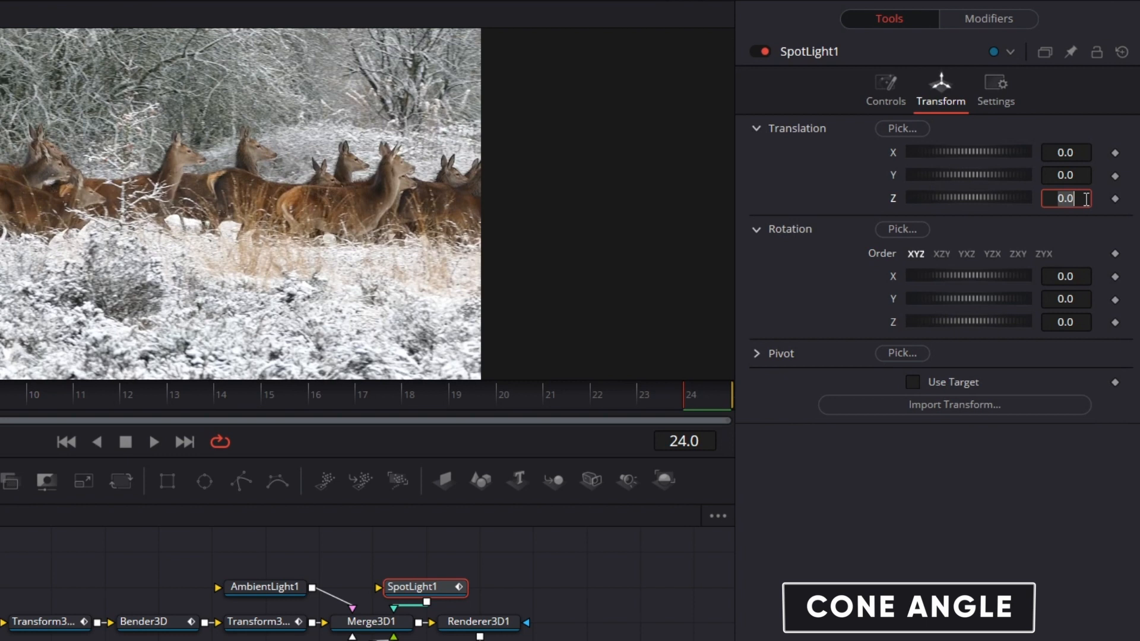
text(1)
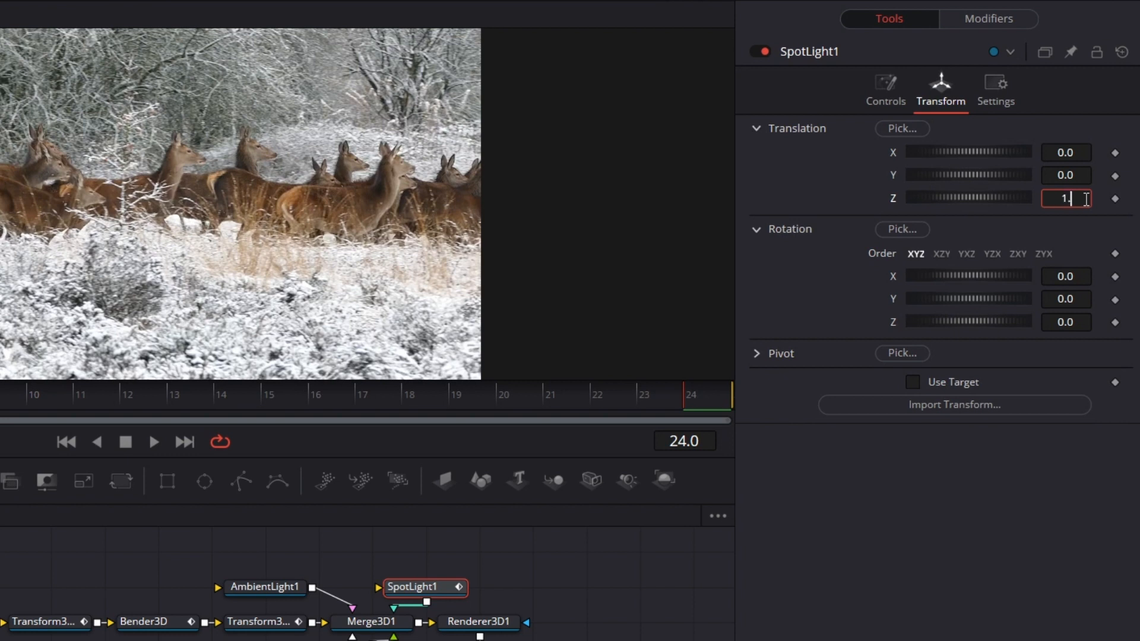
text(.67)
key(Tab)
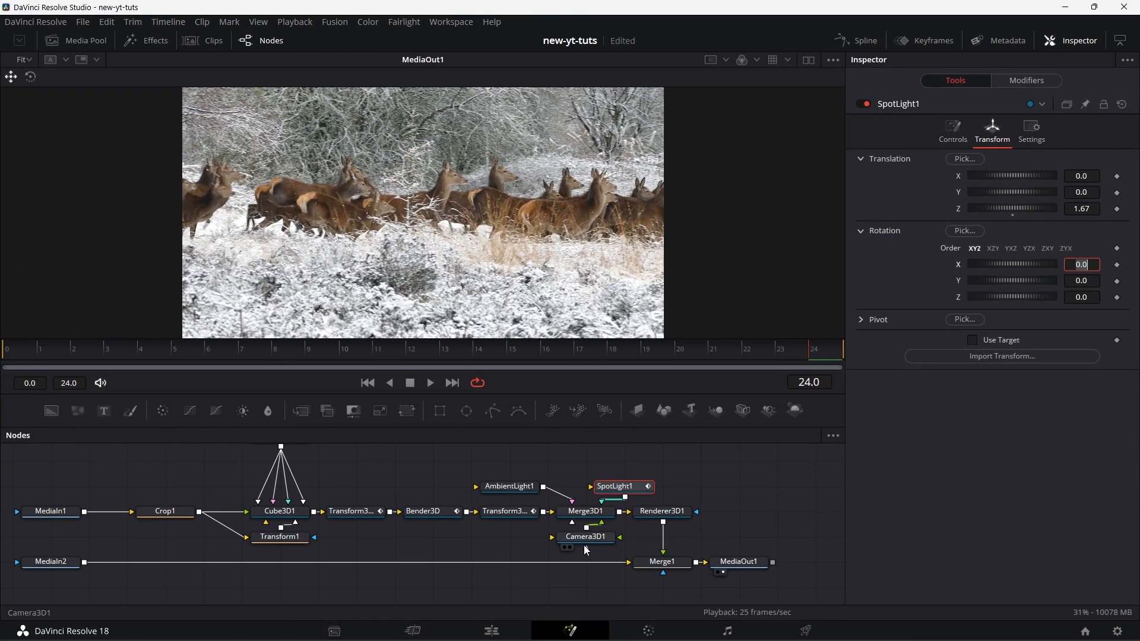
Step: Return to the Edit page and replay the timeline from just before the transition between the puppy and deer clips
click(492, 630)
click(347, 378)
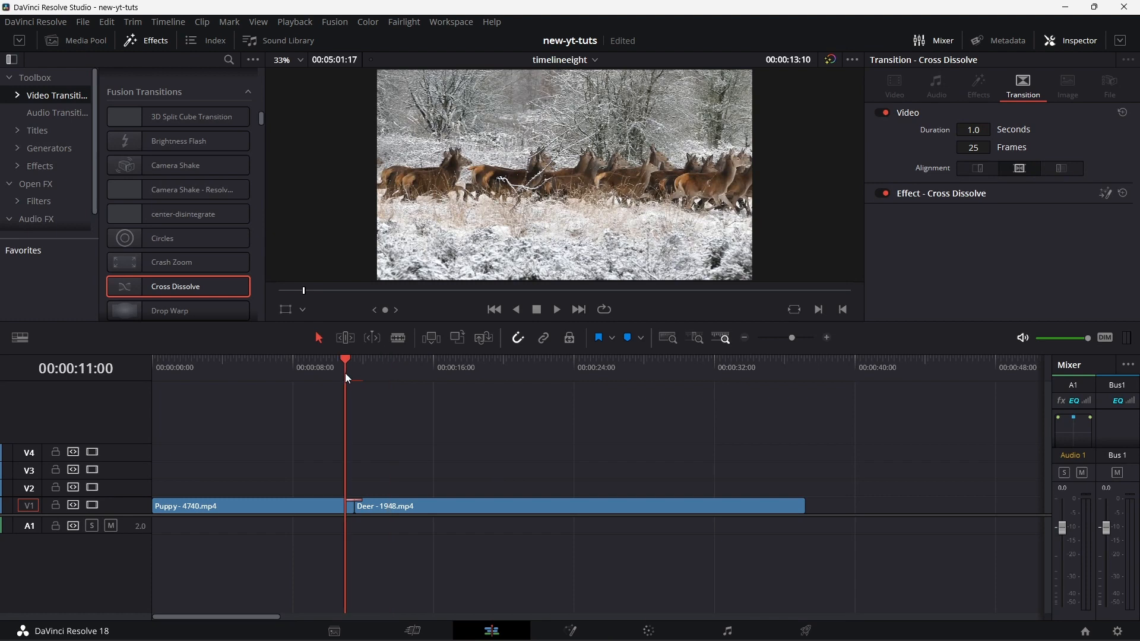
click(557, 311)
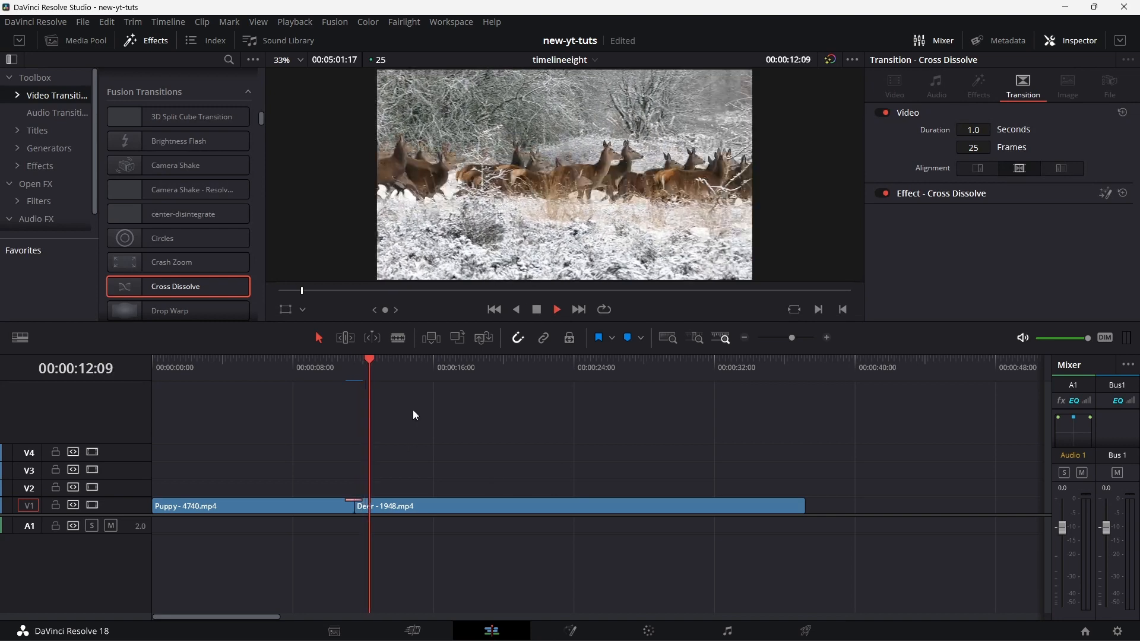
click(333, 364)
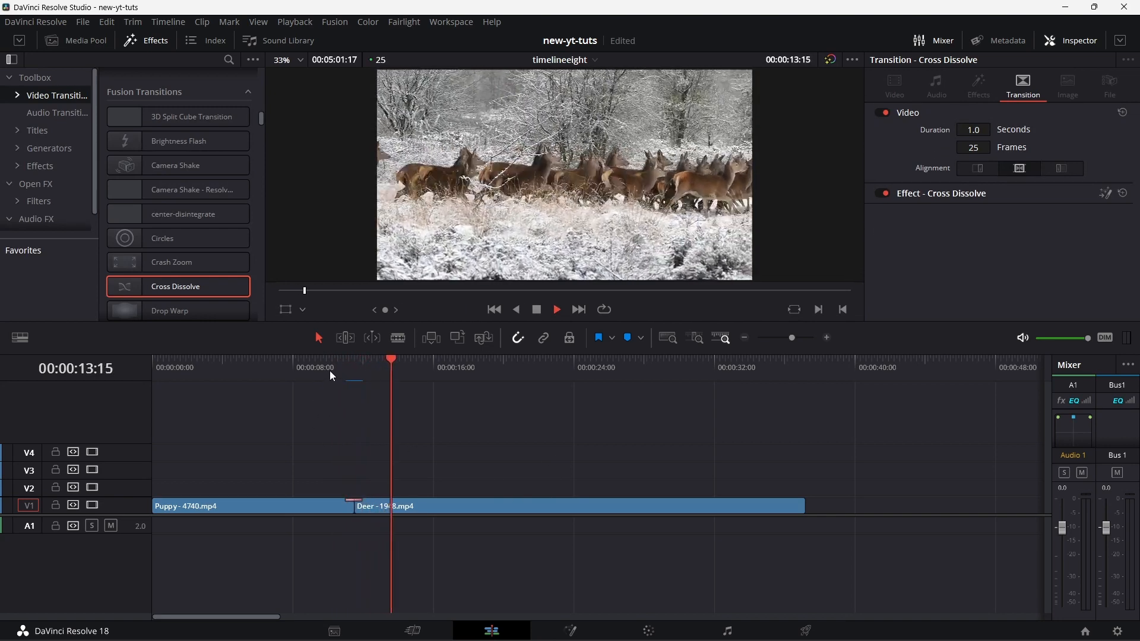
click(330, 369)
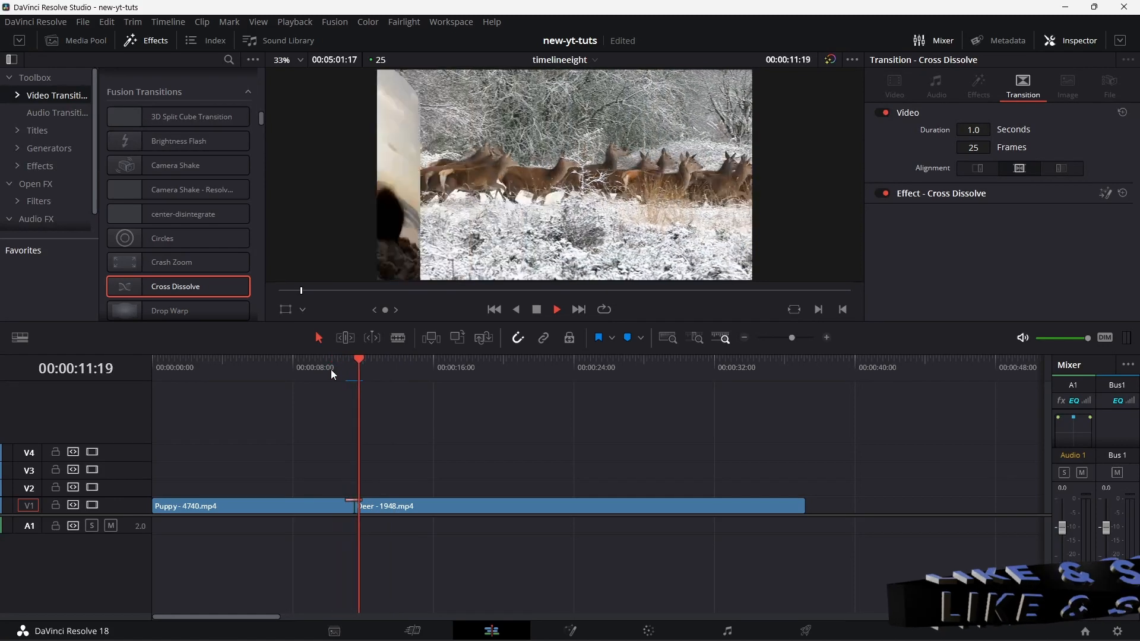